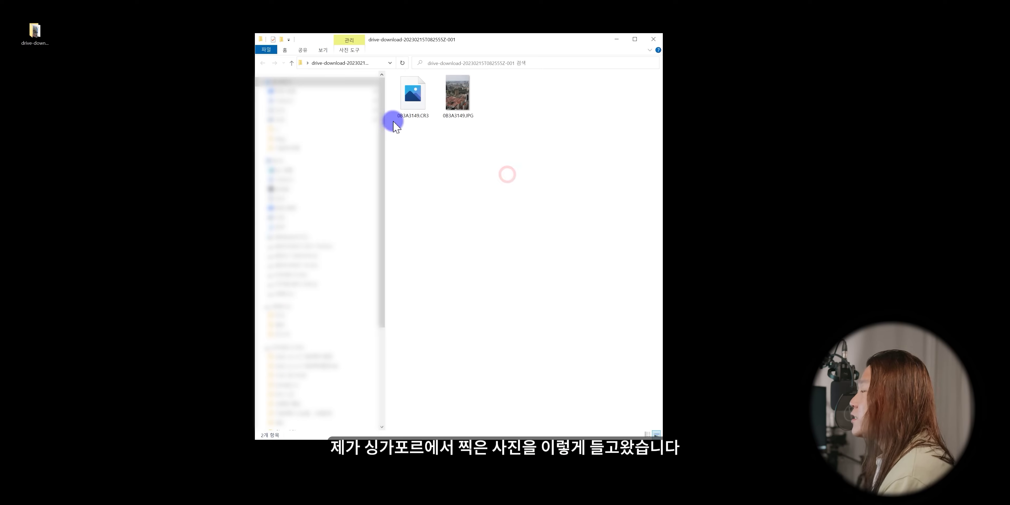
drag(540, 188, 435, 146)
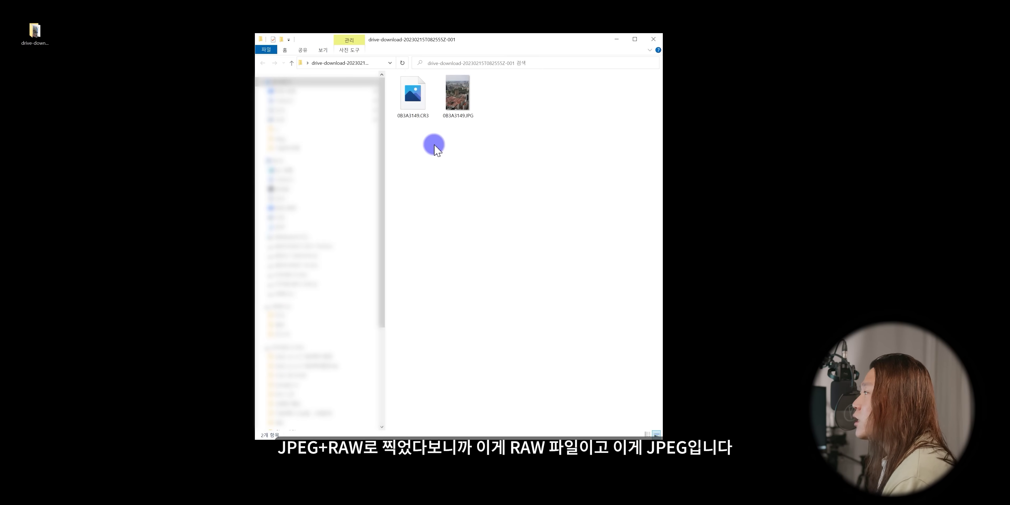
drag(431, 164, 404, 95)
drag(504, 143, 463, 100)
click(509, 123)
Step: Switch the photo folder's file display to extra large icons
right_click(454, 161)
mouse_move(428, 181)
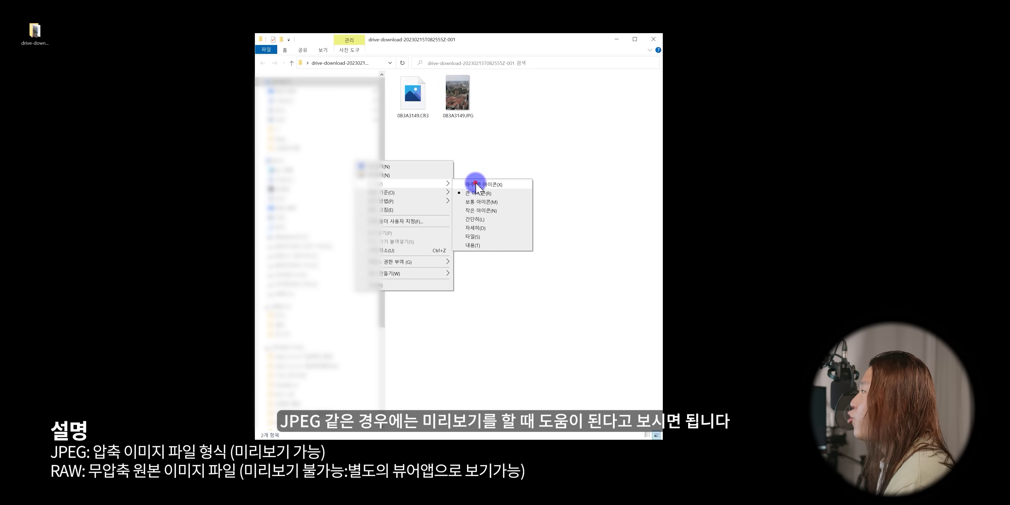
click(478, 185)
drag(556, 196, 545, 133)
drag(451, 182, 413, 113)
click(460, 192)
drag(457, 187, 435, 114)
click(456, 176)
click(436, 196)
Step: Try to preview the RAW file 0B3A3149.CR3 in the default image viewer, and close the viewer
drag(467, 196, 432, 108)
double_click(441, 138)
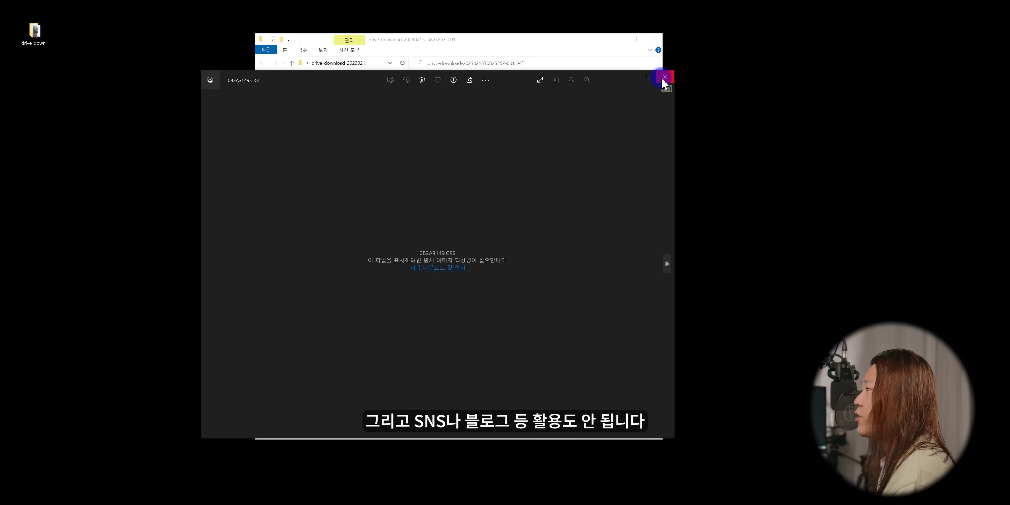
click(664, 80)
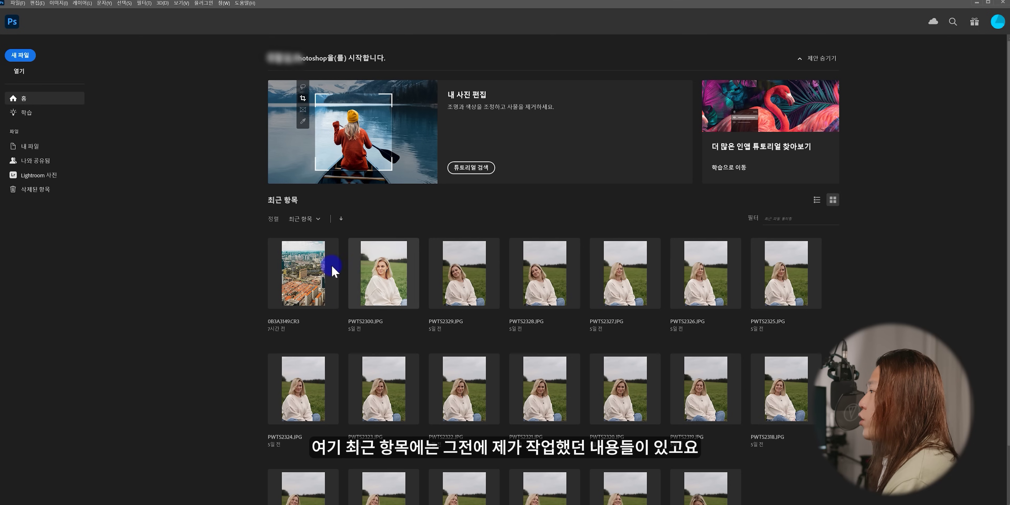
scroll(337, 263, down, 2)
scroll(342, 257, up, 2)
scroll(591, 309, down, 2)
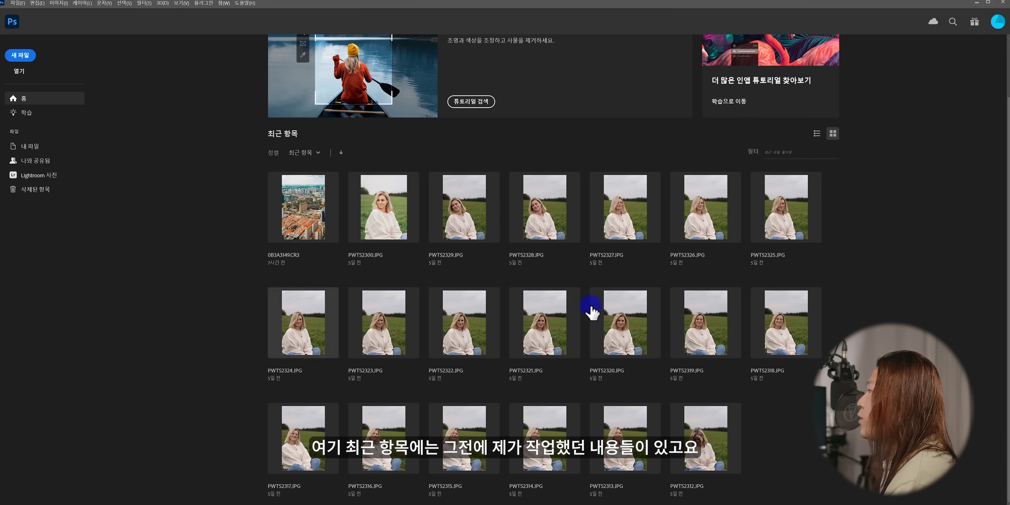
scroll(549, 354, up, 2)
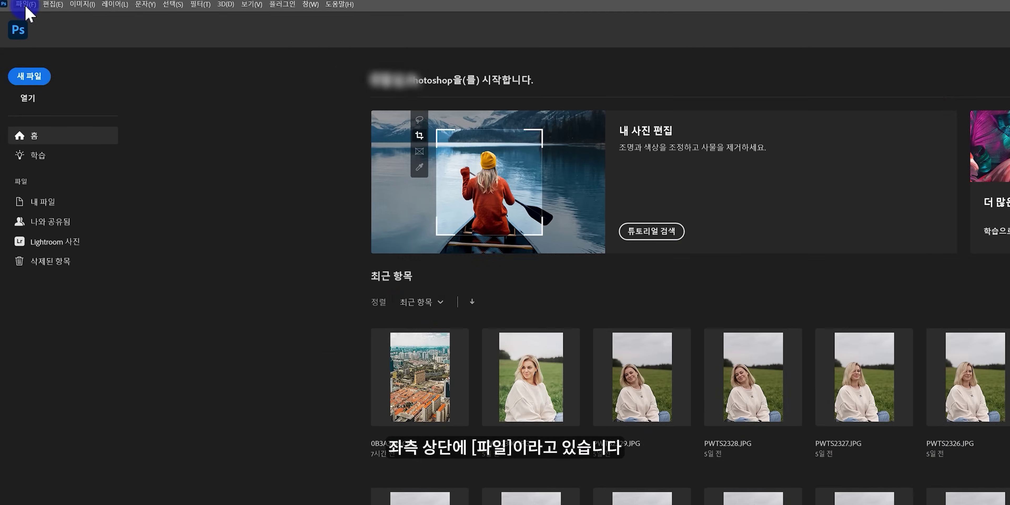
Step: Open 0B3A3149.JPG from the drive-download folder on the desktop, and close its document again
click(25, 6)
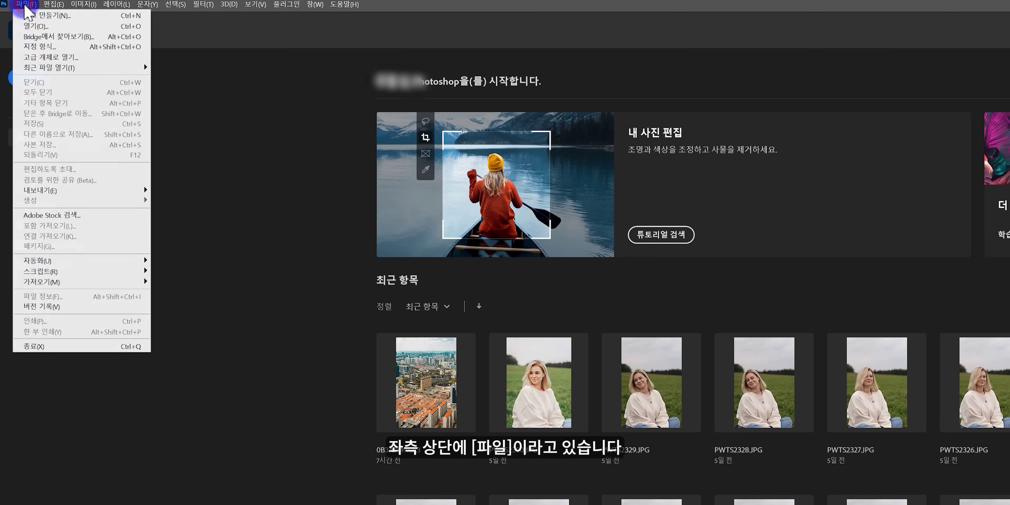
click(33, 26)
click(49, 74)
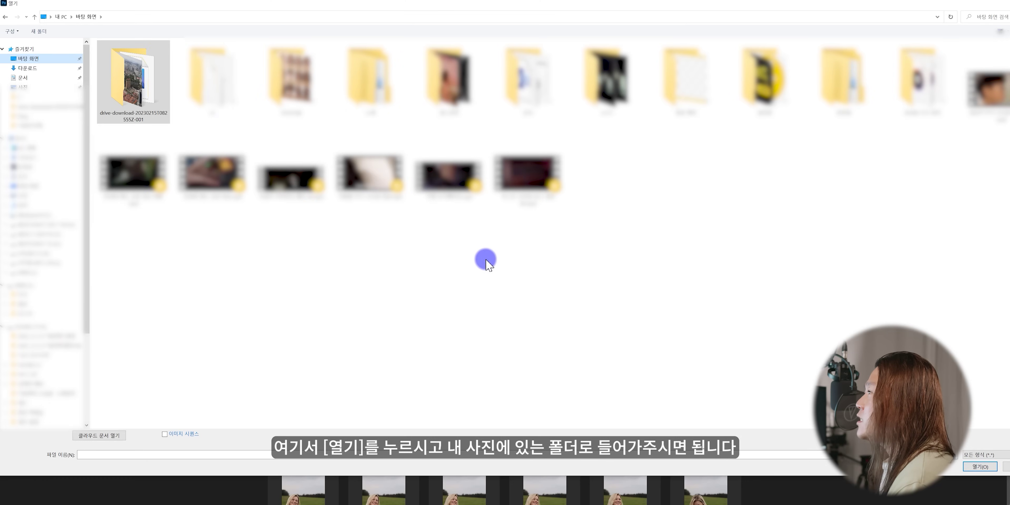
click(133, 88)
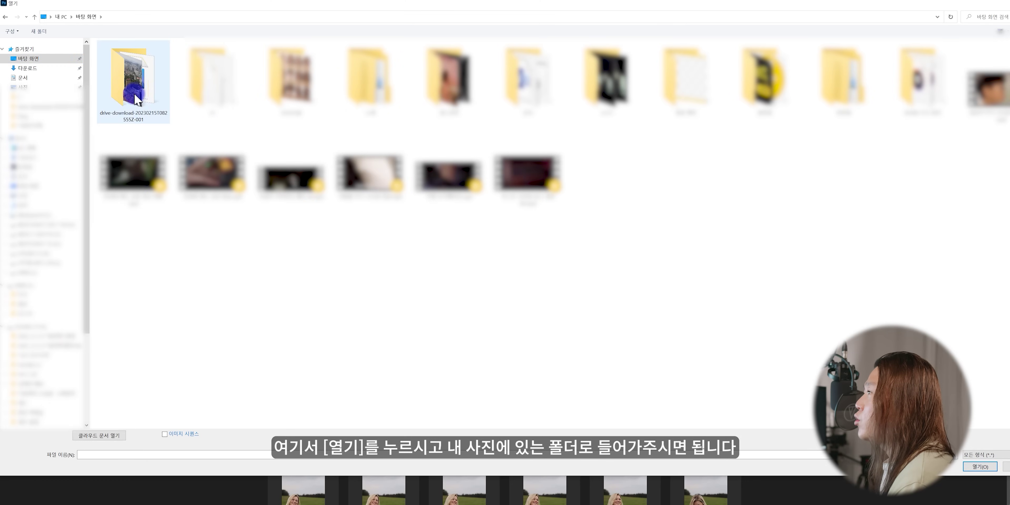
double_click(135, 94)
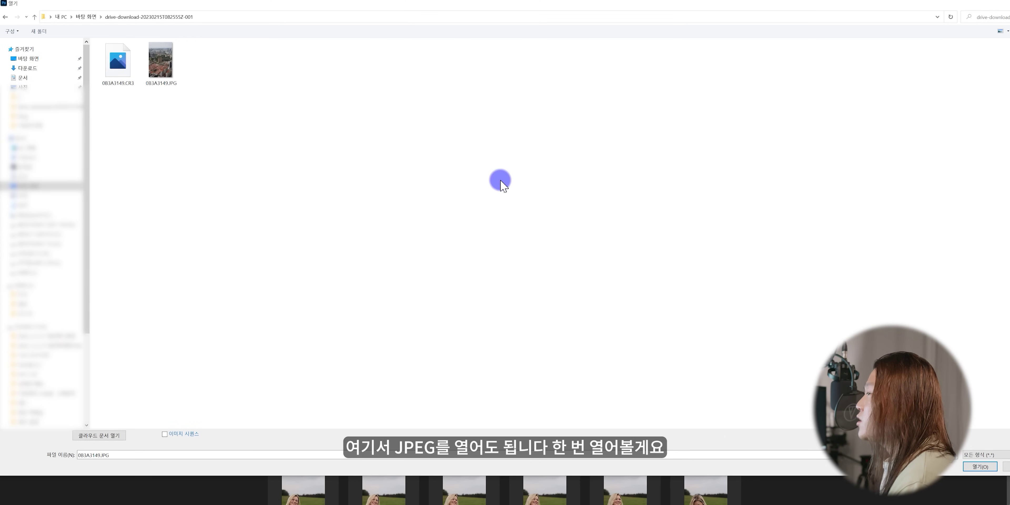
click(368, 194)
double_click(167, 70)
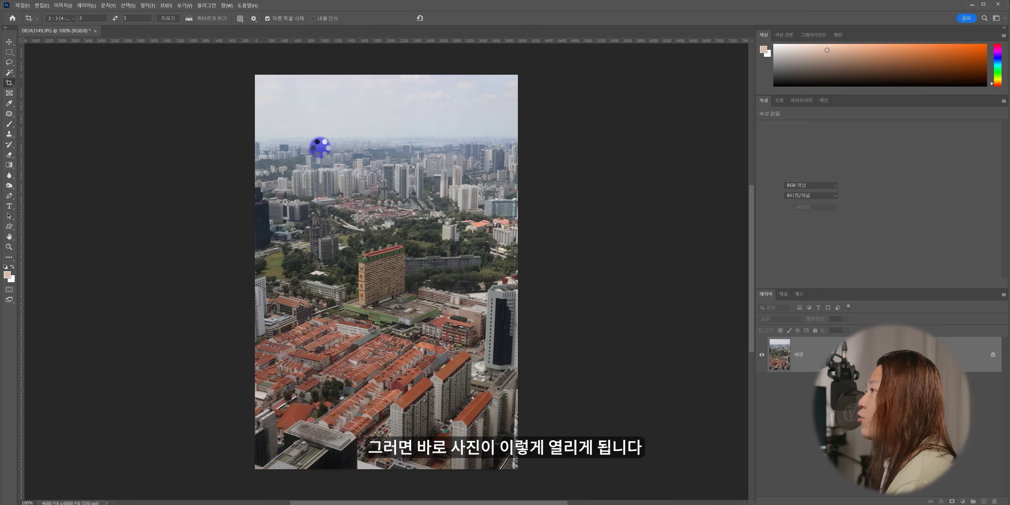
click(93, 31)
Step: Open the RAW file 0B3A3149.CR3 from the drive-download folder in Camera Raw
click(22, 5)
click(24, 19)
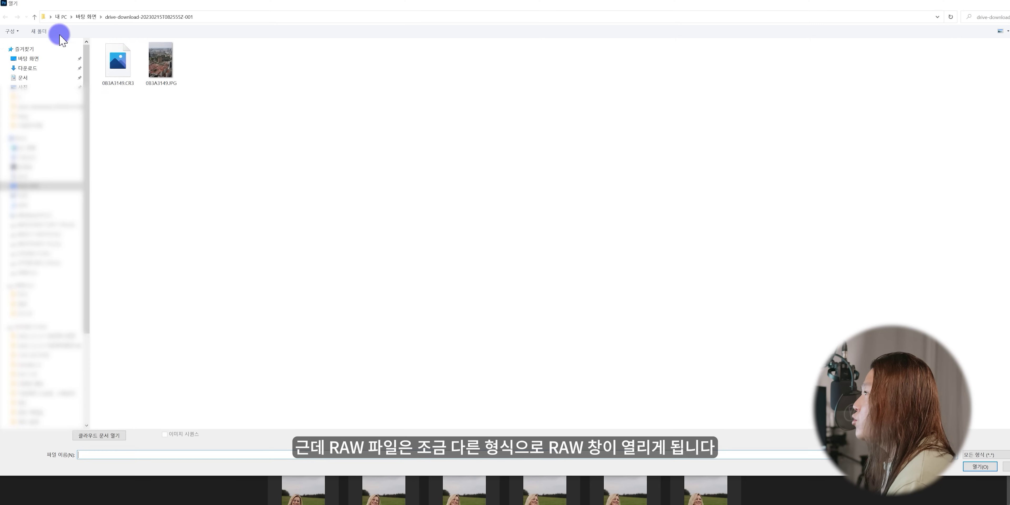
click(118, 71)
double_click(118, 72)
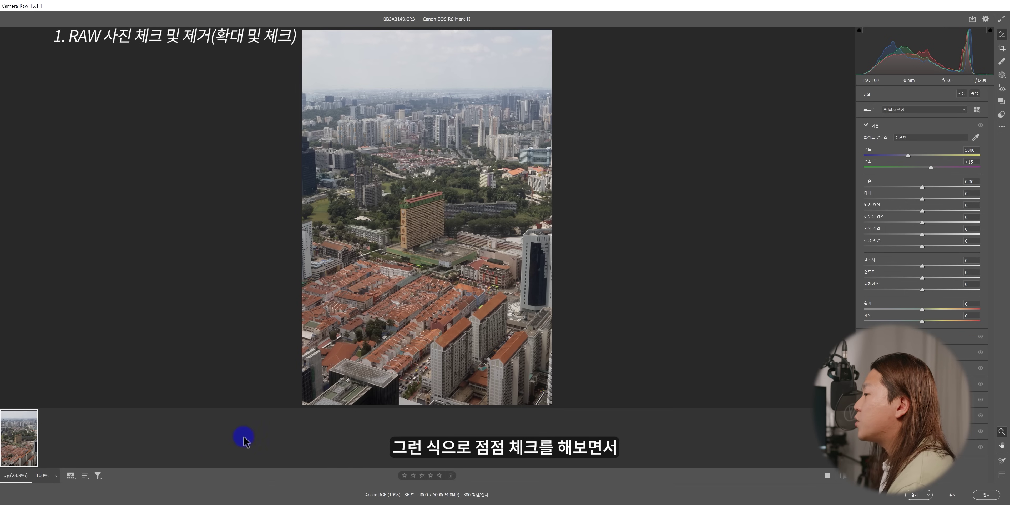
Step: Mark the 0B3A3149.CR3 photo in the filmstrip for deletion and remove the mark again
click(24, 450)
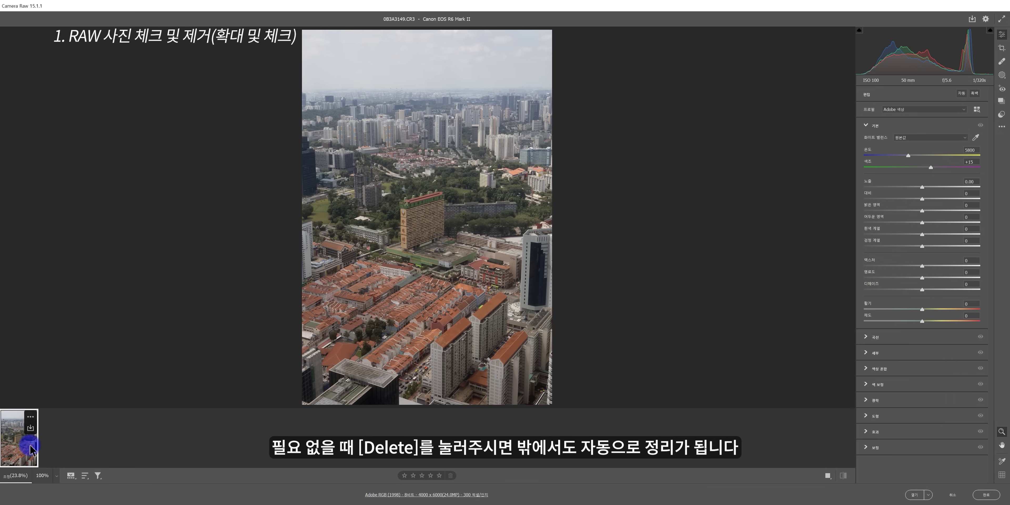
key(Delete)
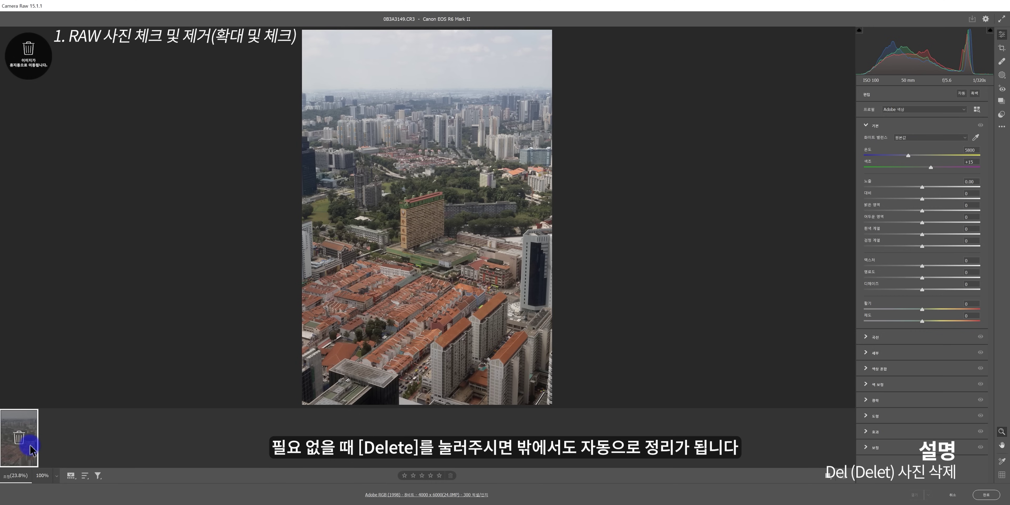
key(Delete)
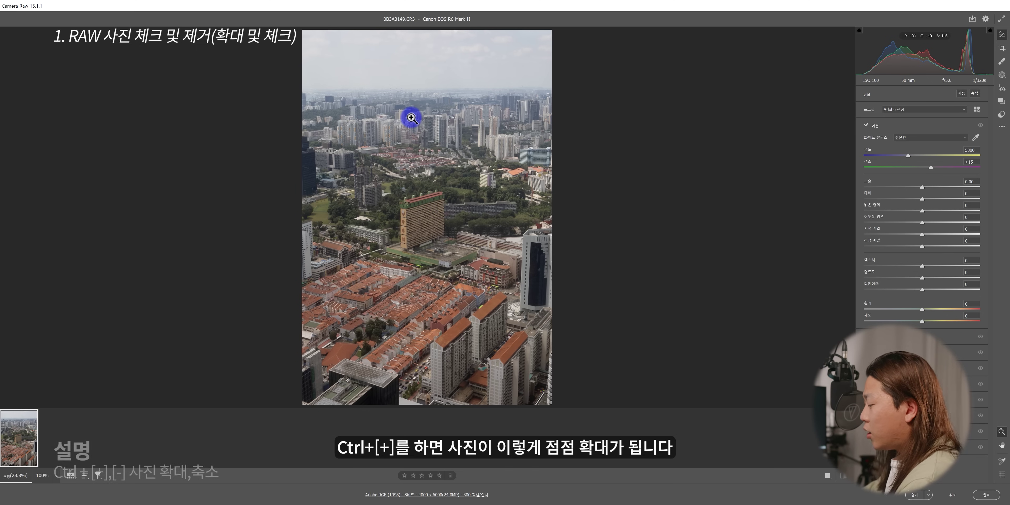
Step: Examine the city photo at increasing and decreasing magnifications around the tall yellow building, and fit the whole image back in view
key(ctrl+plus)
key(ctrl+plus)
key(ctrl+plus)
key(ctrl+plus)
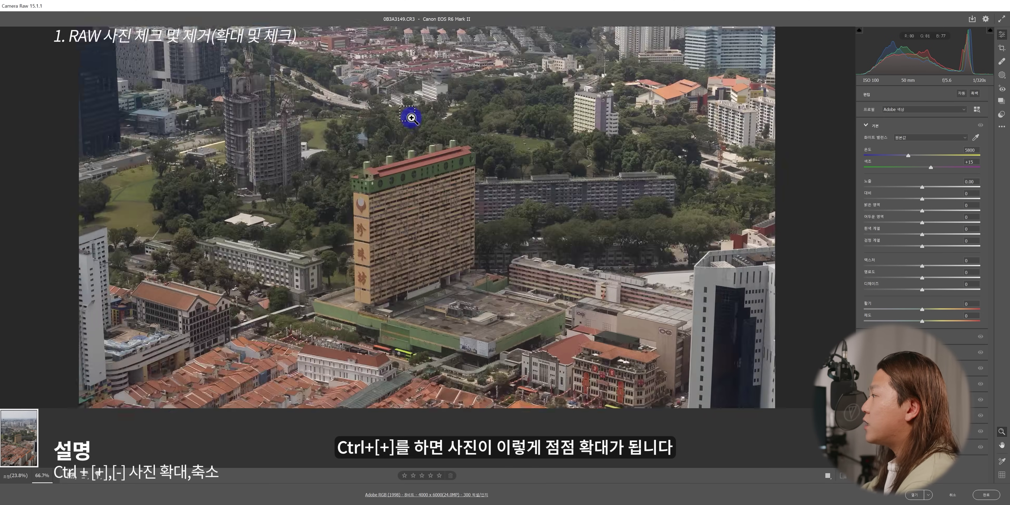
key(ctrl+minus)
key(ctrl+minus)
key(ctrl+minus)
key(ctrl+minus)
key(ctrl+minus)
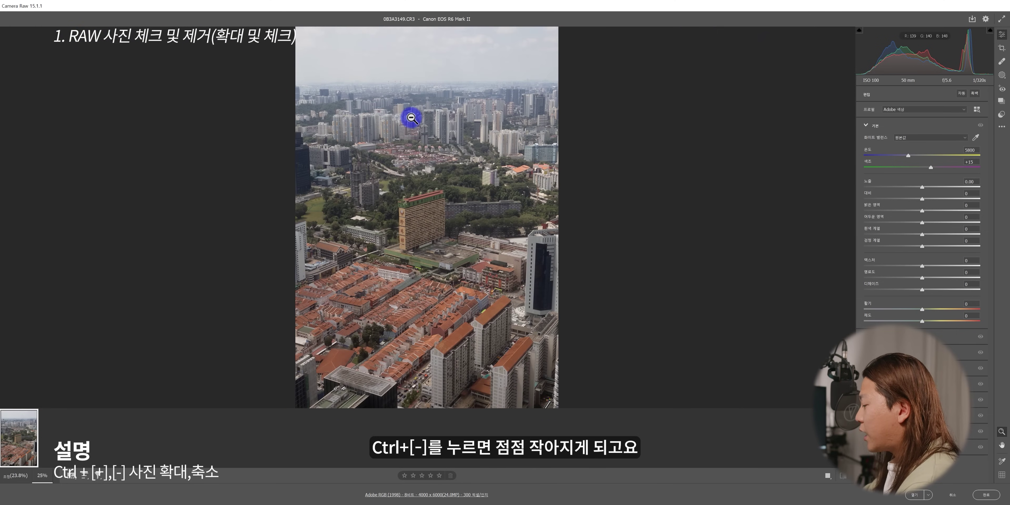
key(ctrl+plus)
key(ctrl+plus)
key(ctrl+plus)
key(ctrl+plus)
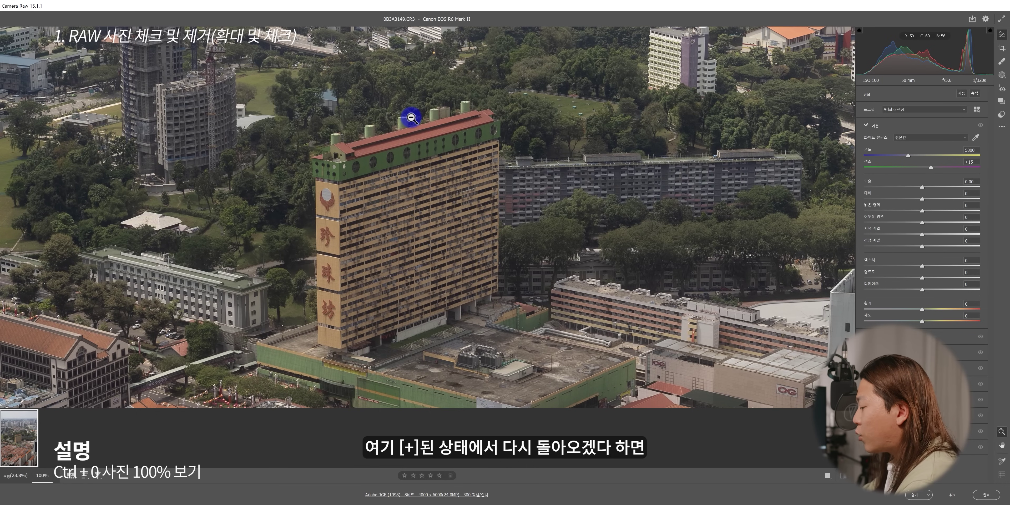
key(ctrl+0)
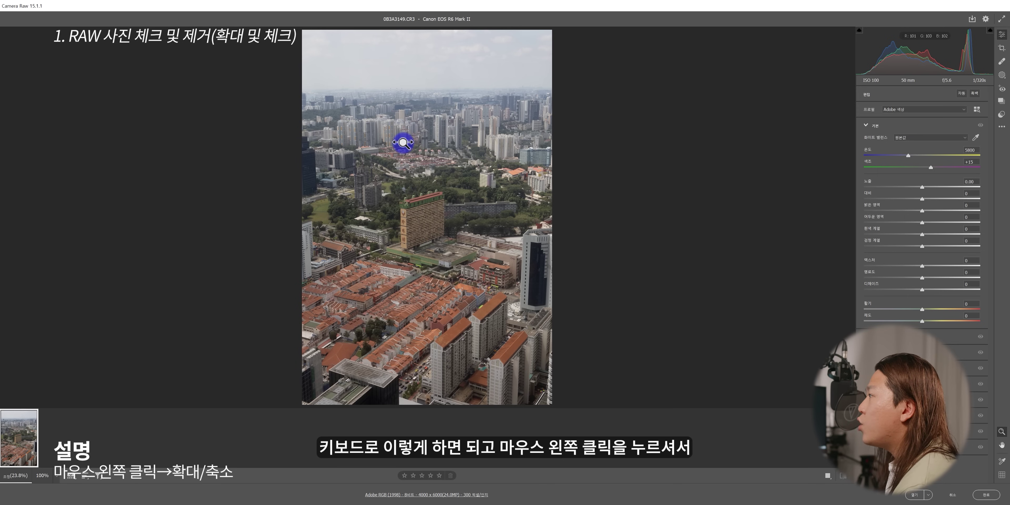
Step: Vary the photo's magnification with the Zoom tool's continuous zoom and fit the whole image back in view
drag(437, 138, 401, 228)
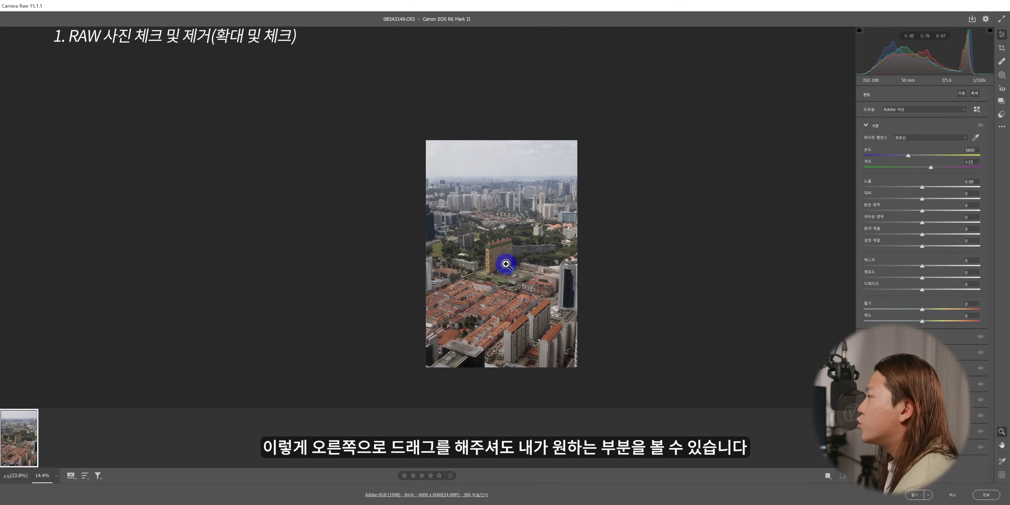
drag(502, 186, 513, 199)
key(ctrl+0)
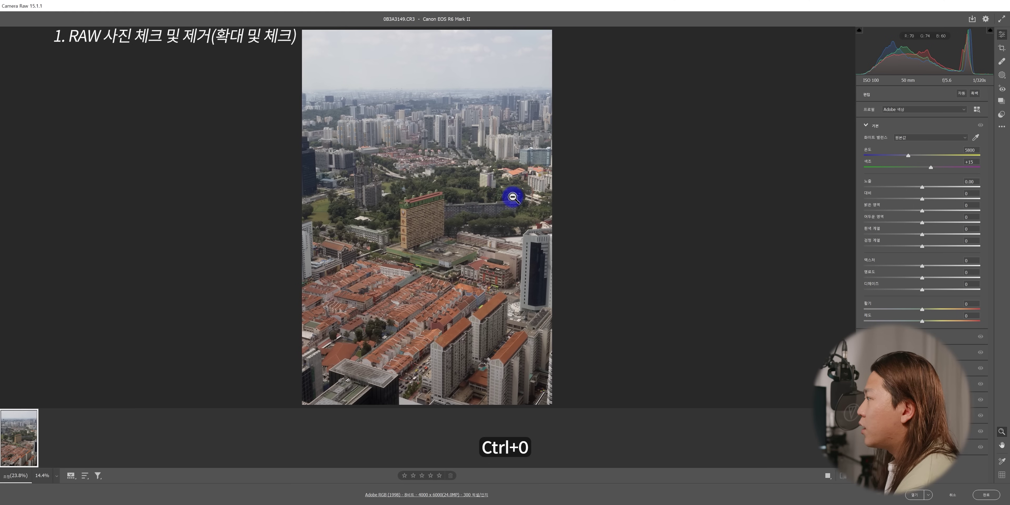
Step: Check the focus on the tall yellow building and the distant skyline at high magnification, and return to the full photo
drag(403, 226, 532, 222)
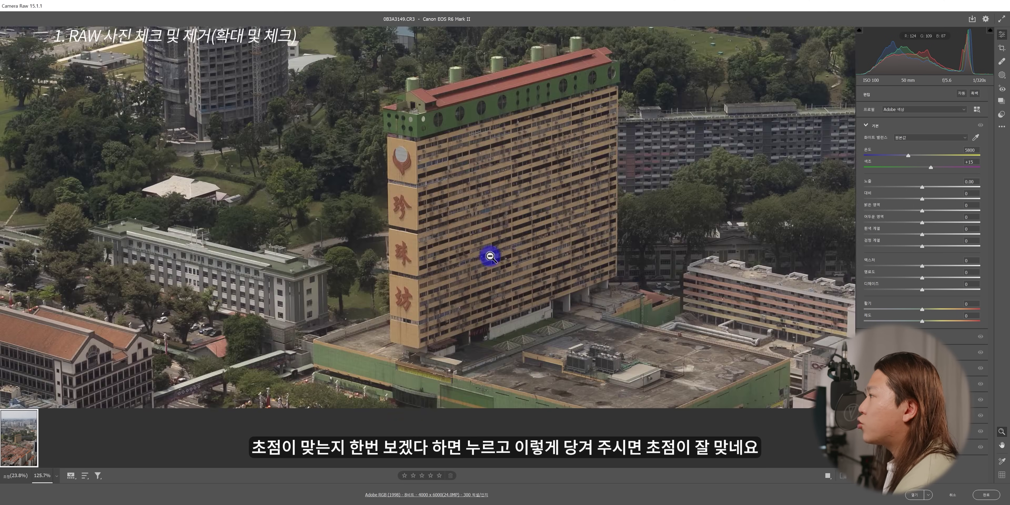
scroll(490, 256, up, 10)
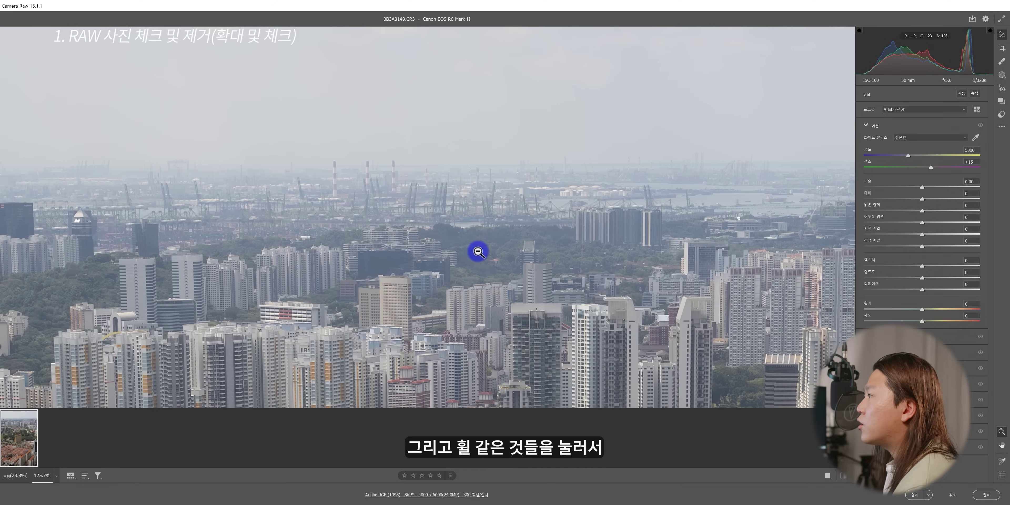
mouse_move(324, 231)
mouse_down()
mouse_move(266, 219)
mouse_move(128, 223)
mouse_move(394, 234)
mouse_move(280, 239)
mouse_move(654, 323)
mouse_move(494, 286)
mouse_move(466, 360)
mouse_move(573, 340)
mouse_up()
mouse_move(372, 456)
mouse_down()
mouse_move(541, 296)
mouse_move(865, 282)
mouse_move(734, 346)
mouse_move(844, 341)
mouse_move(442, 288)
mouse_up()
alt+click(443, 275)
alt+click(443, 275)
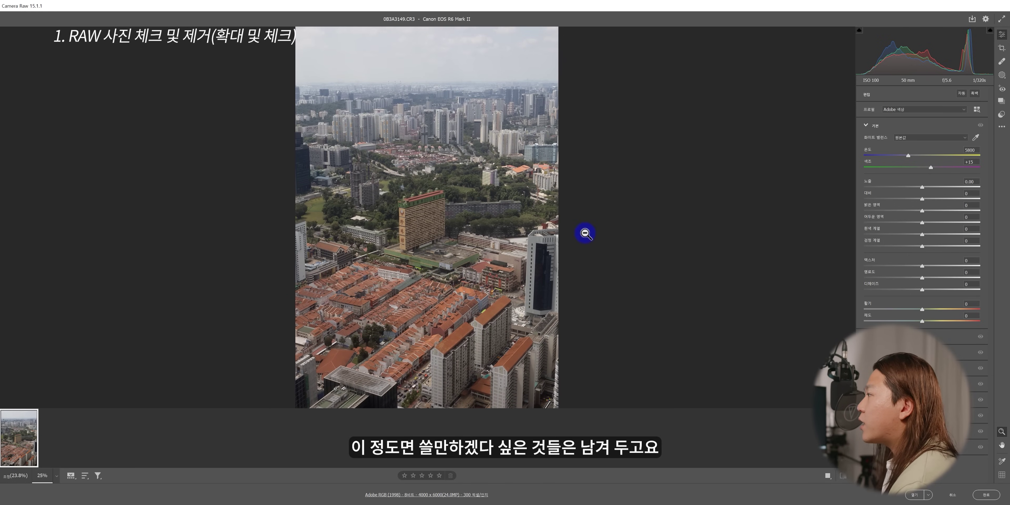
mouse_move(34, 448)
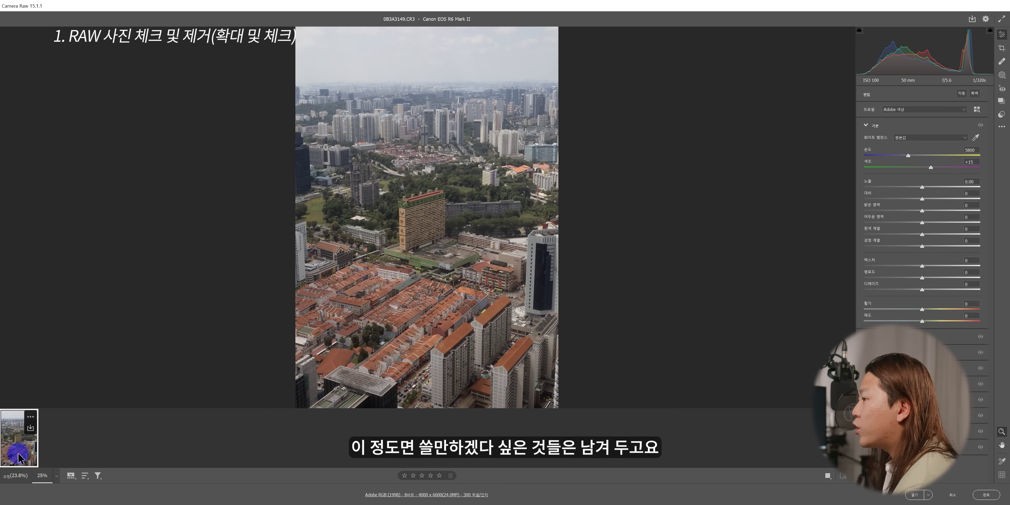
alt+click(467, 190)
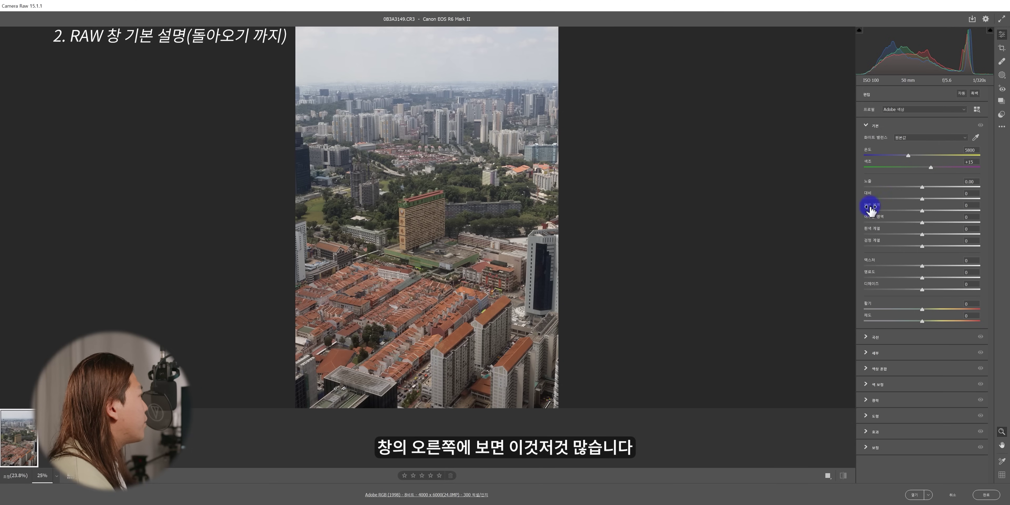
Step: Collapse and re-expand the Basic adjustment section to compare its closed and open states
click(866, 126)
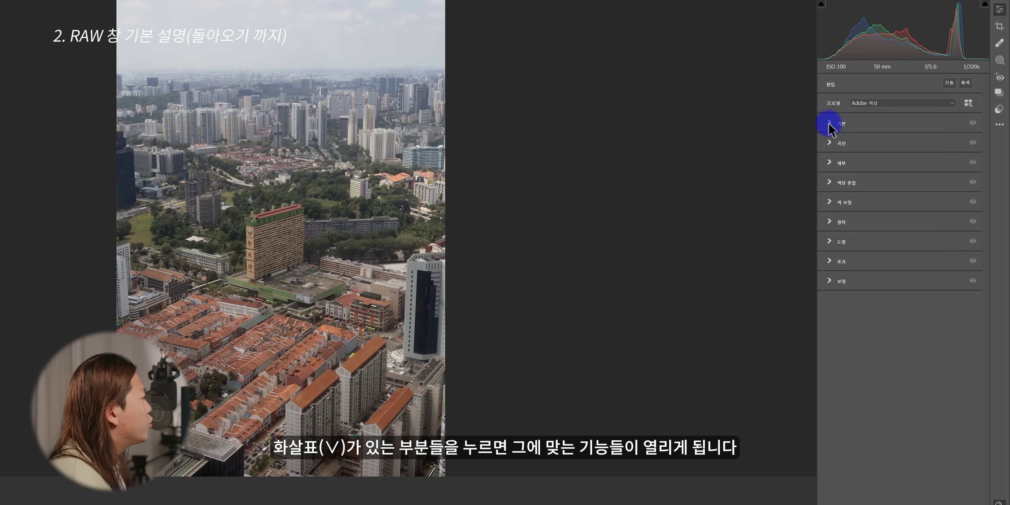
click(829, 124)
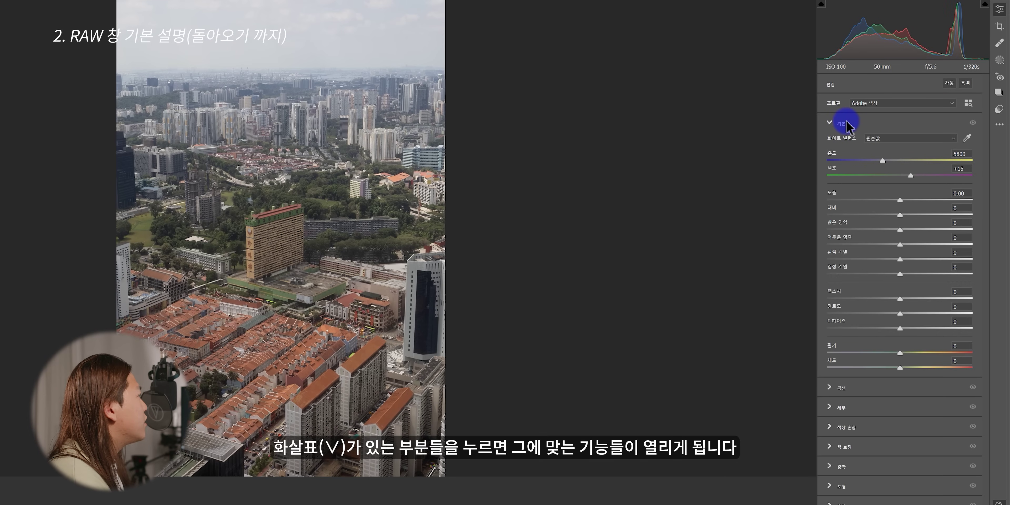
click(829, 124)
click(829, 124)
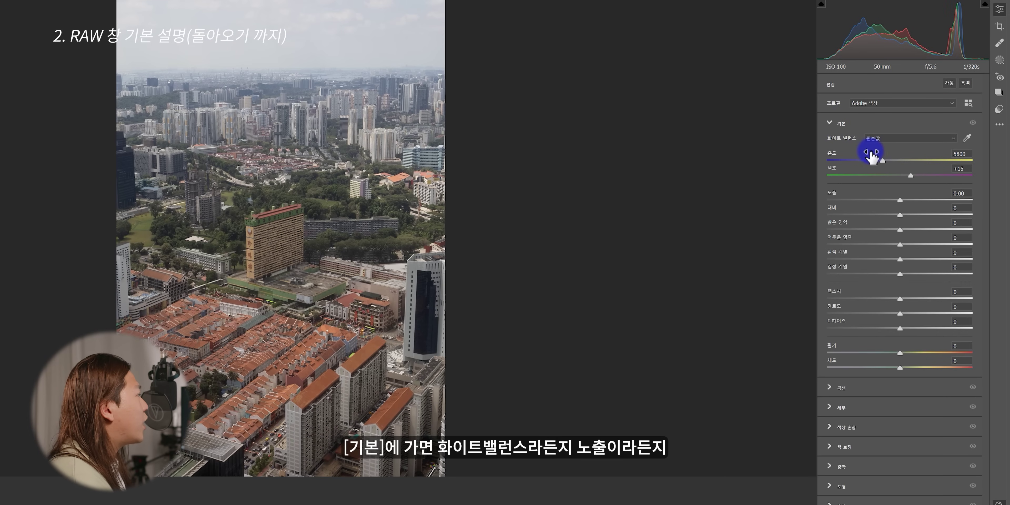
Step: Set the photo's temperature to 8300, exposure to +1.85, highlights to -100 and shadows to -93
drag(881, 161, 916, 160)
drag(899, 200, 926, 201)
drag(900, 230, 820, 230)
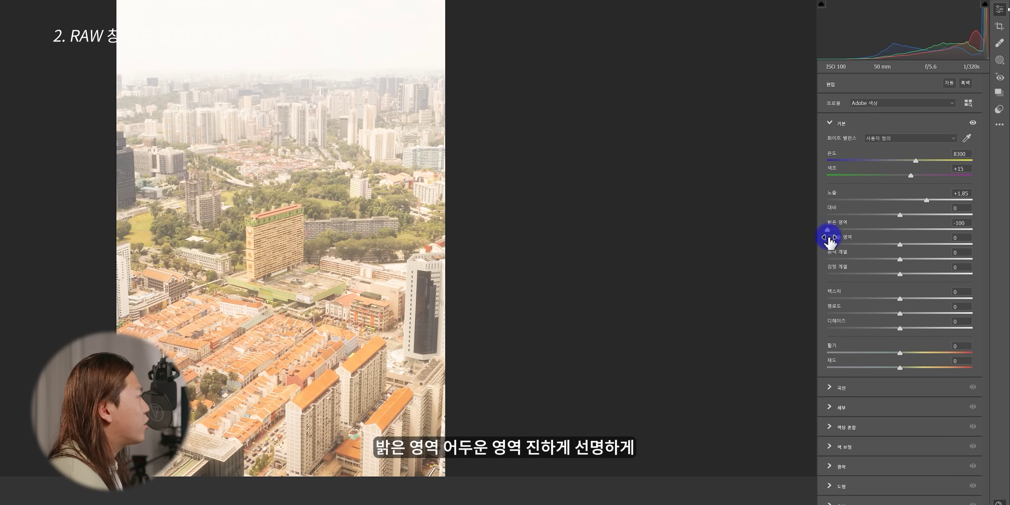
drag(899, 244, 832, 242)
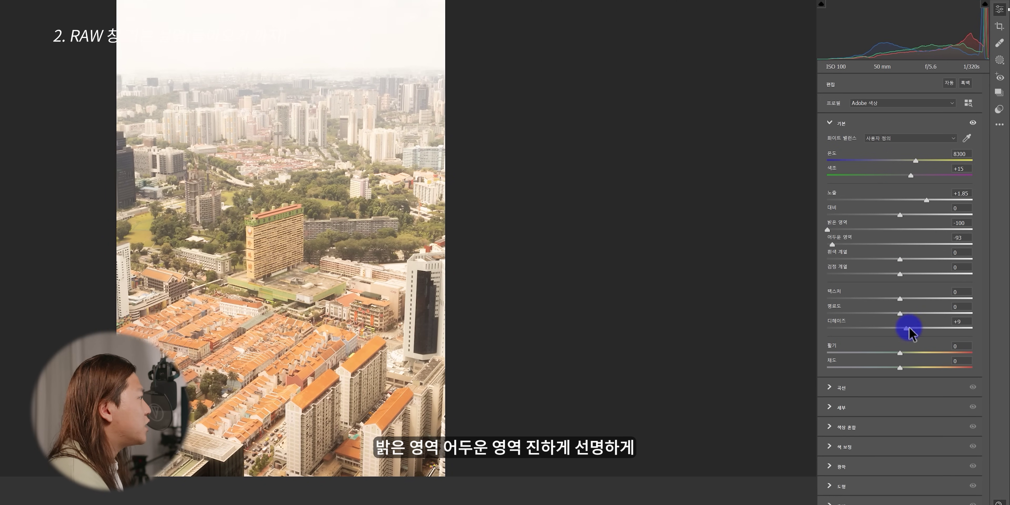
Step: Set the photo's Dehaze to +33 and Texture to +77
drag(902, 332, 924, 328)
drag(900, 299, 955, 303)
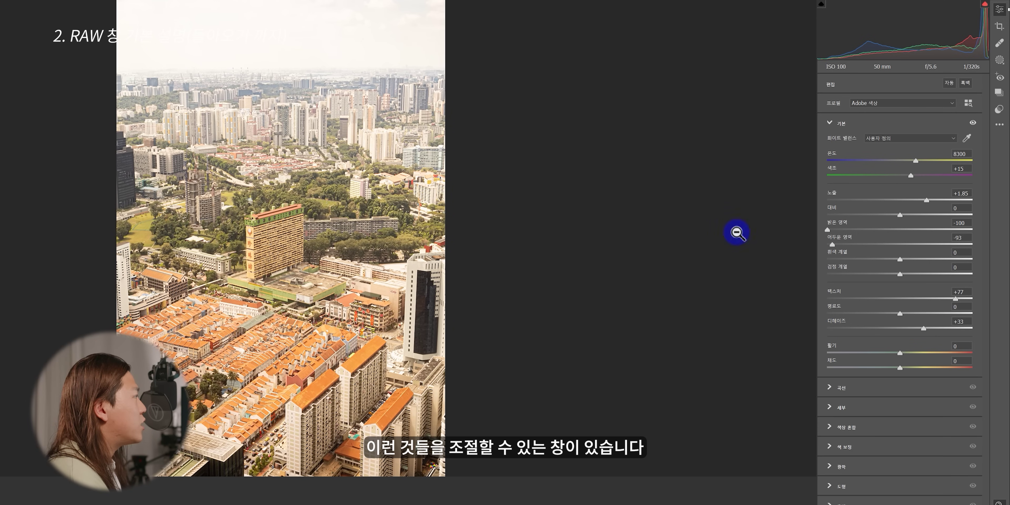
Step: Collapse the Basic adjustments and expand the Curve section to show the tone curve
click(832, 125)
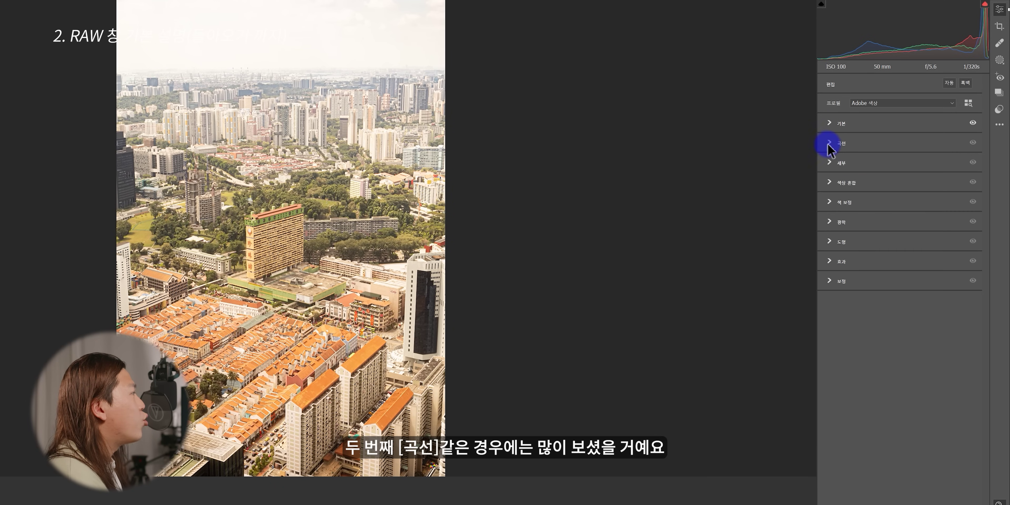
click(828, 144)
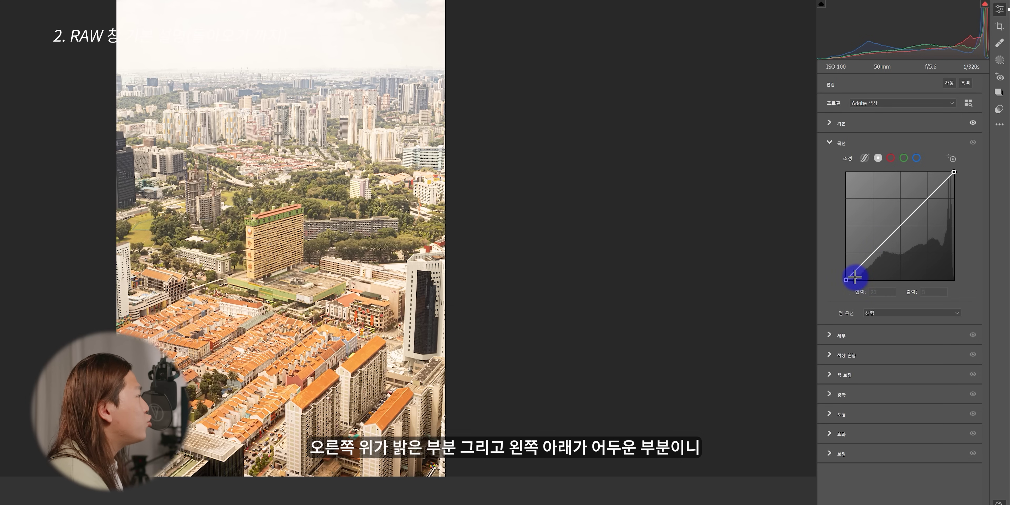
Step: Shape an S-curve on the composite tone curve, then shape a similar S-curve on the green channel with a shadow point at input 58, output 48
click(874, 262)
drag(914, 218, 915, 210)
click(891, 159)
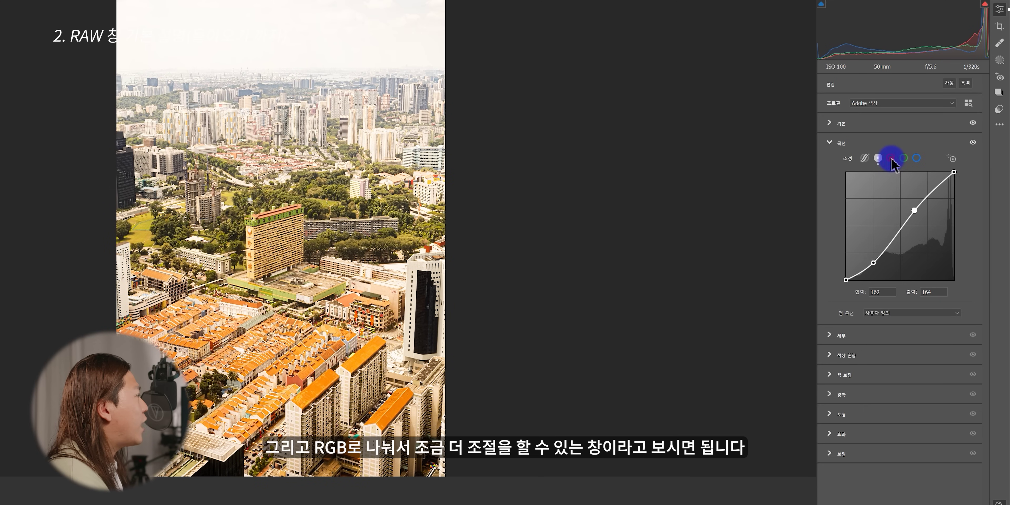
click(904, 158)
click(917, 158)
click(904, 158)
click(868, 259)
drag(868, 258, 871, 259)
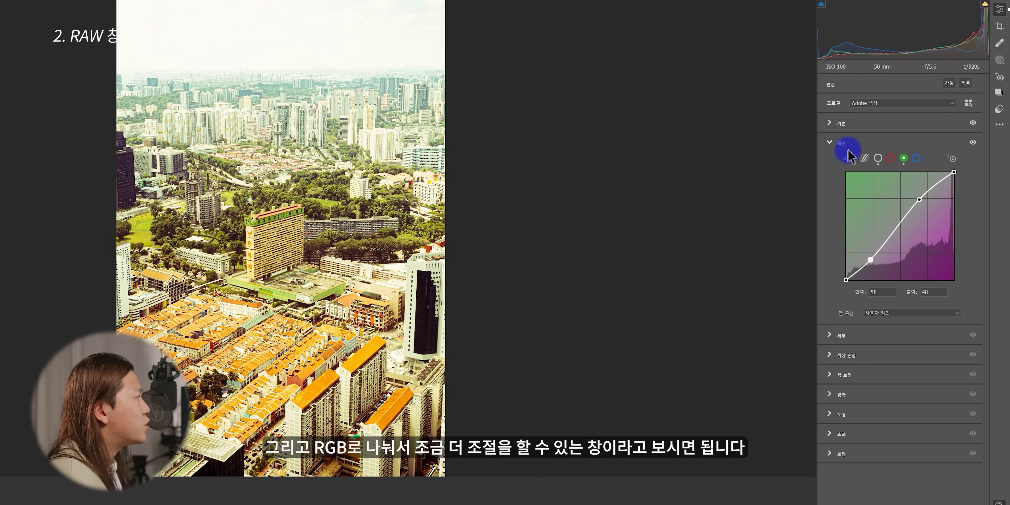
Step: Switch from the Curve section to the Detail section and try noise reduction on a close-up of the yellow building
click(829, 145)
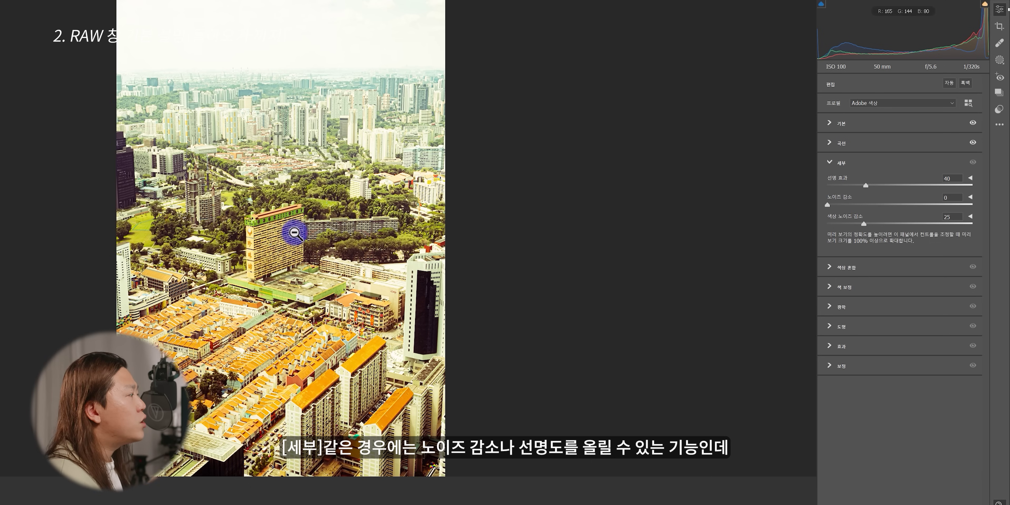
click(241, 232)
click(447, 215)
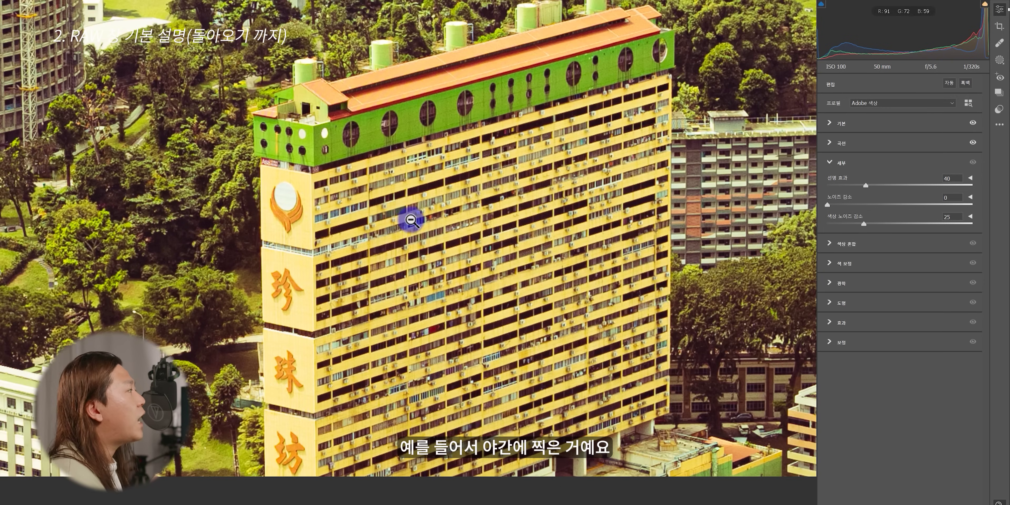
click(274, 104)
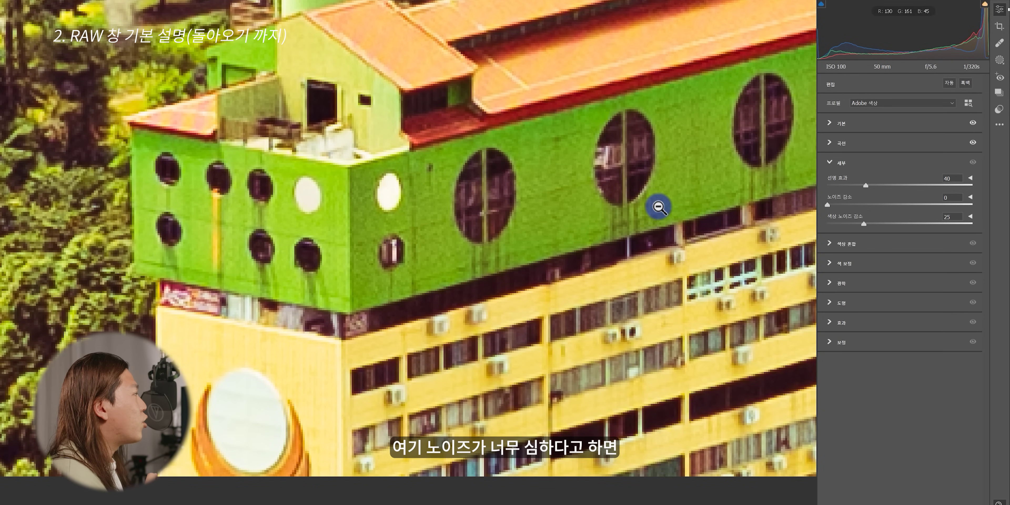
mouse_move(828, 205)
mouse_down()
mouse_move(999, 208)
mouse_move(828, 205)
mouse_up()
Step: Set the photo's sharpening to 41 while checking the green facade and roof of the yellow building up close
click(522, 188)
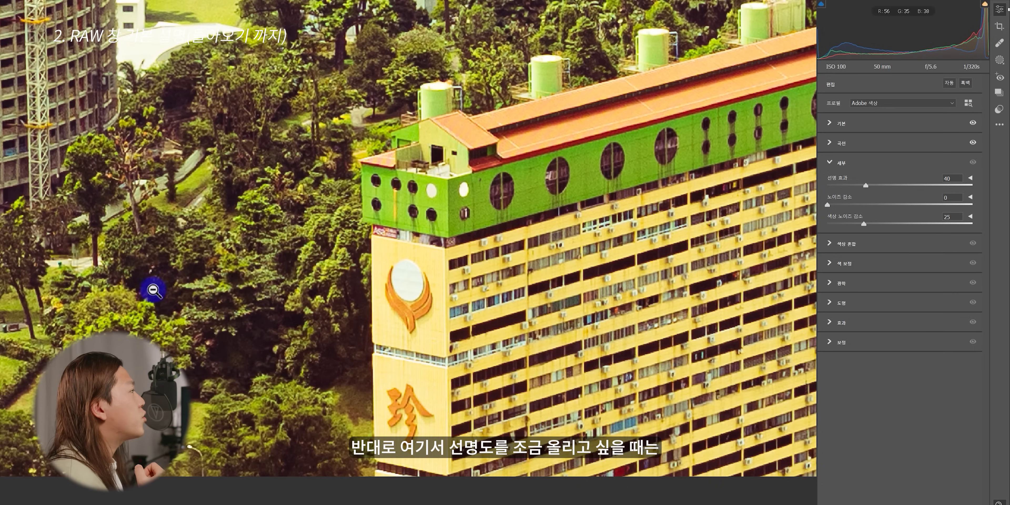
click(517, 180)
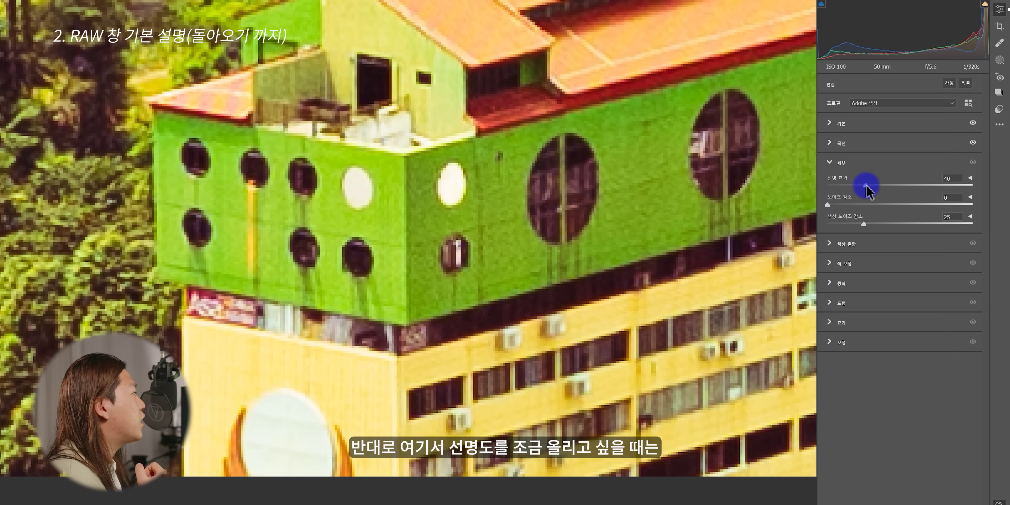
click(672, 212)
mouse_move(864, 185)
mouse_down()
mouse_move(963, 193)
mouse_move(866, 186)
mouse_up()
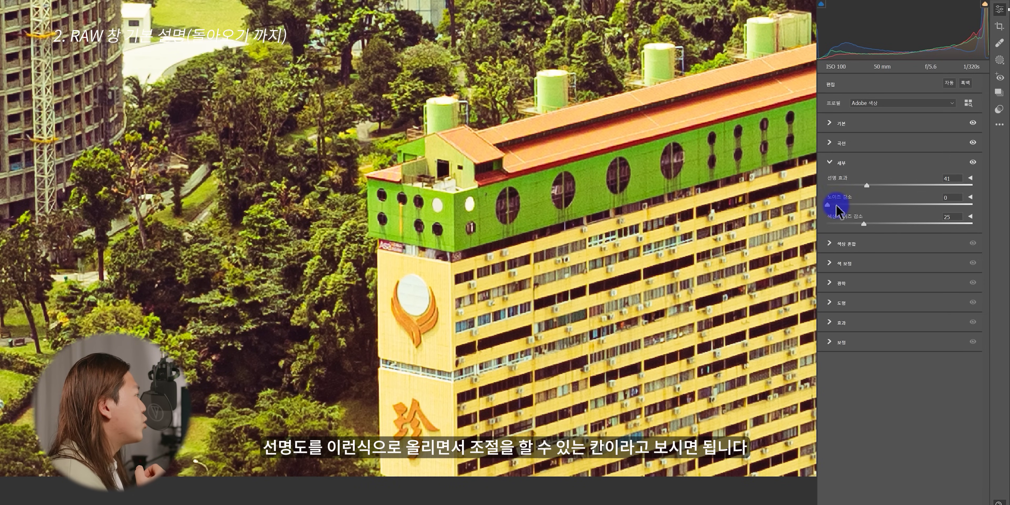
Step: Reset the green channel curve and the composite tone curve to straight lines by removing their added points
click(829, 143)
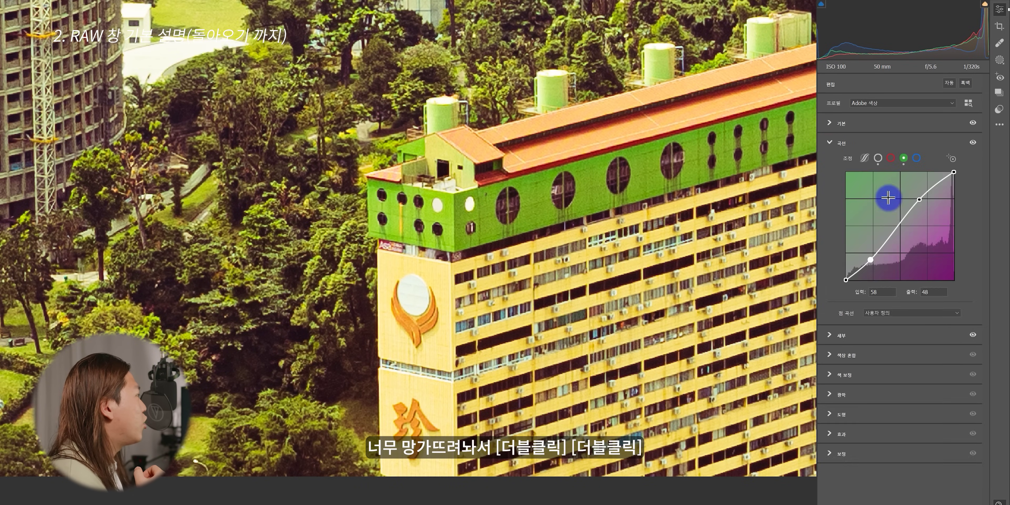
double_click(918, 200)
double_click(870, 260)
click(878, 158)
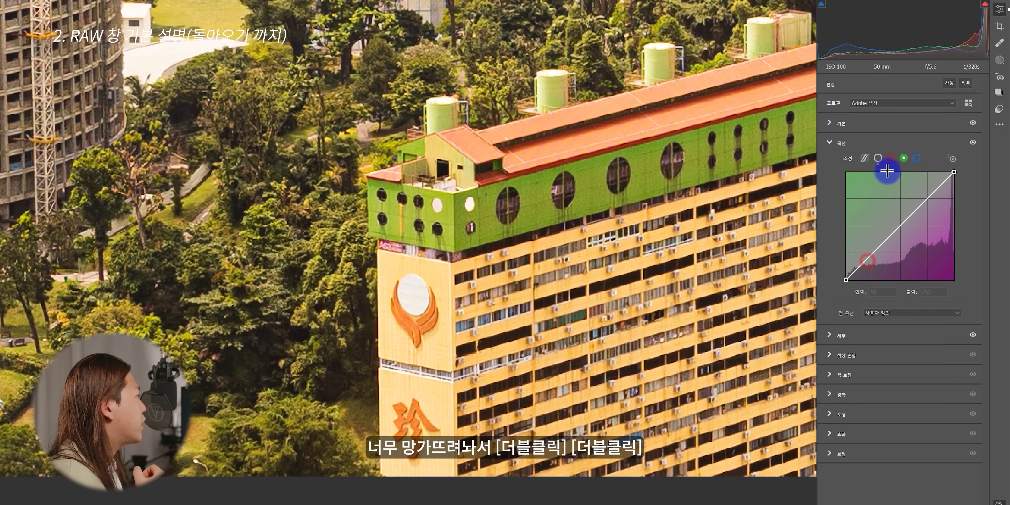
double_click(914, 210)
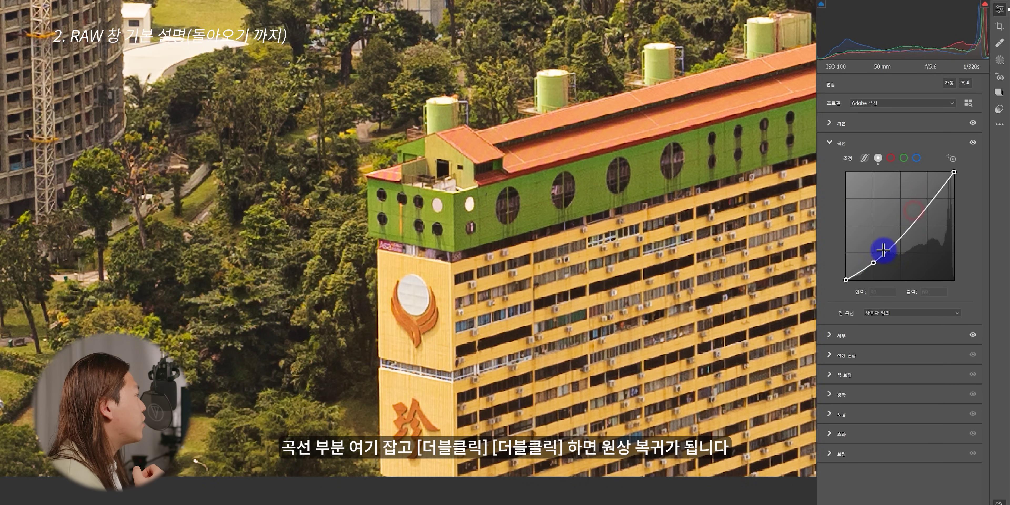
double_click(874, 261)
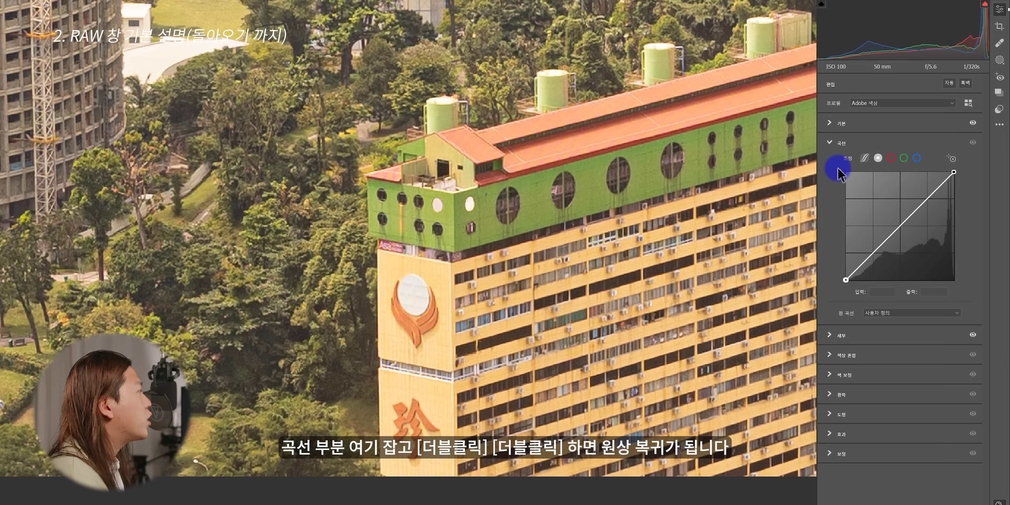
Step: Expand the Color Mixer, try the orange saturation at -80 and set it to +14
click(834, 145)
click(836, 183)
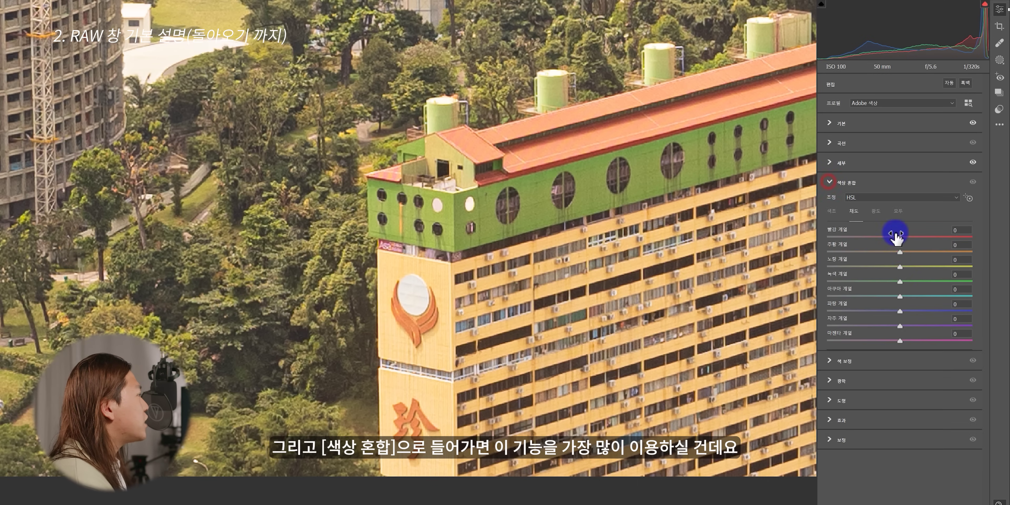
click(427, 237)
alt+click(490, 239)
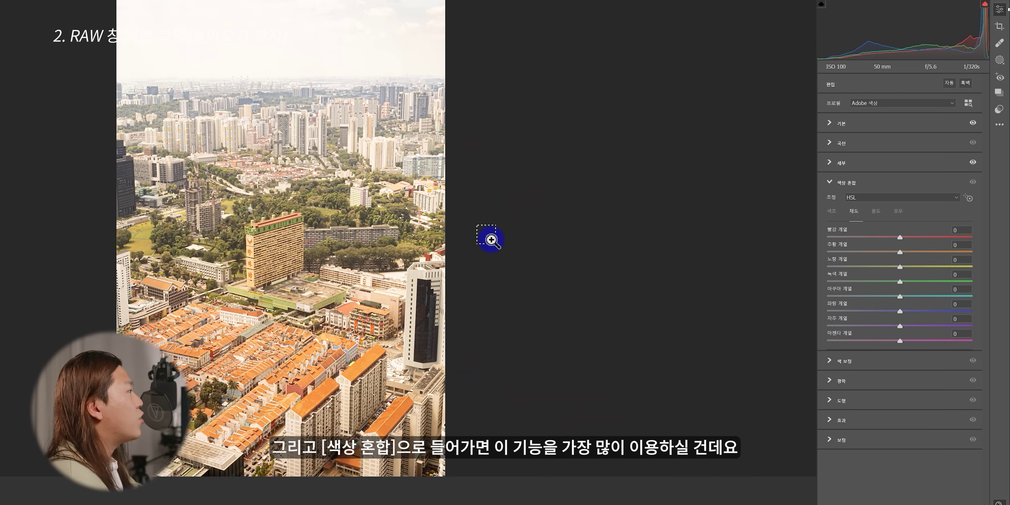
drag(900, 252, 843, 275)
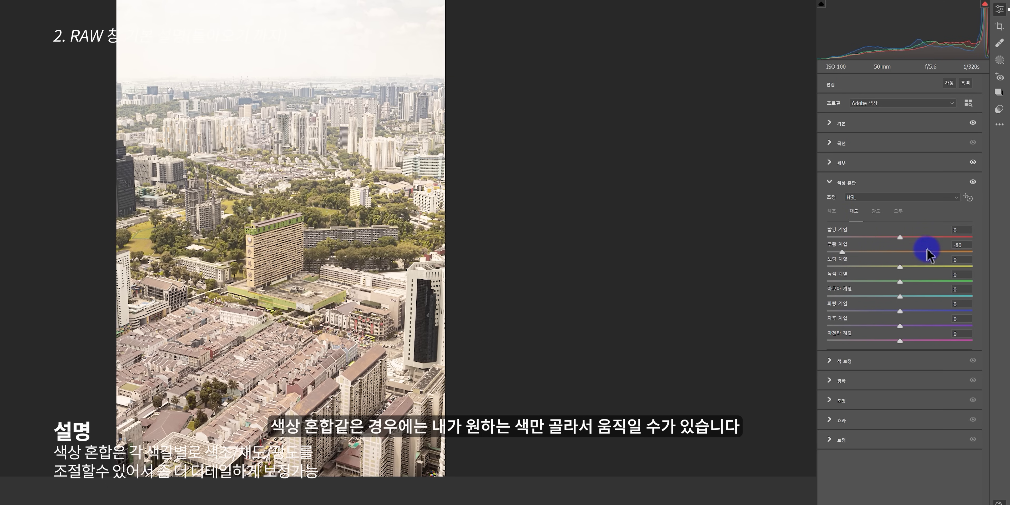
drag(842, 251, 912, 256)
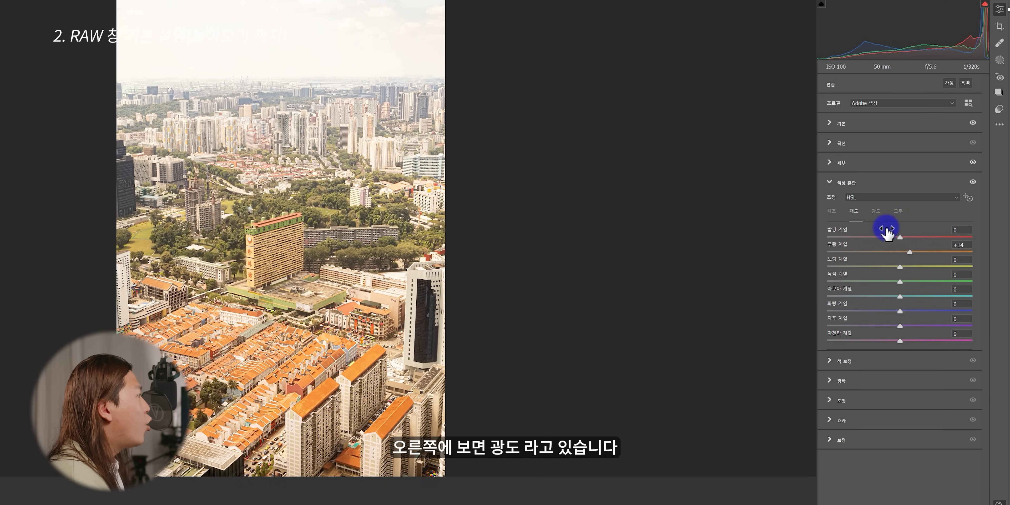
Step: Try raising the orange luminance in the Color Mixer, and set the orange hue to +100
click(876, 212)
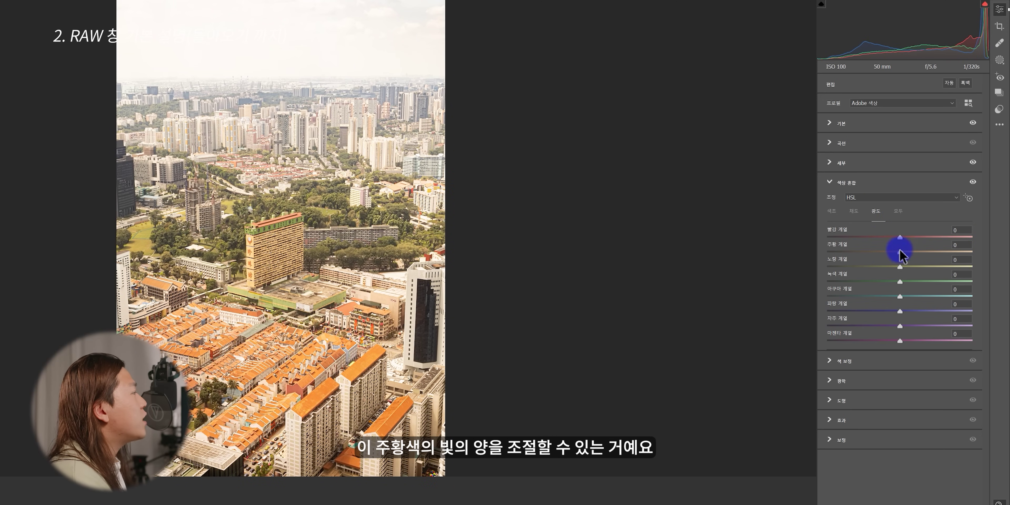
drag(894, 252, 974, 253)
click(832, 212)
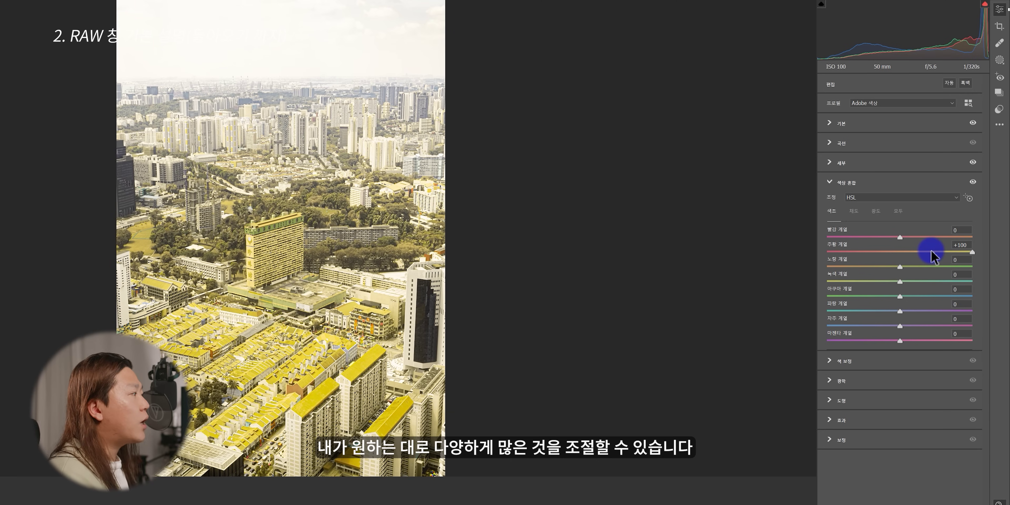
Step: Examine all hue, saturation and luminance sliders together in the Color Mixer, then look at the Color Grading section
click(898, 211)
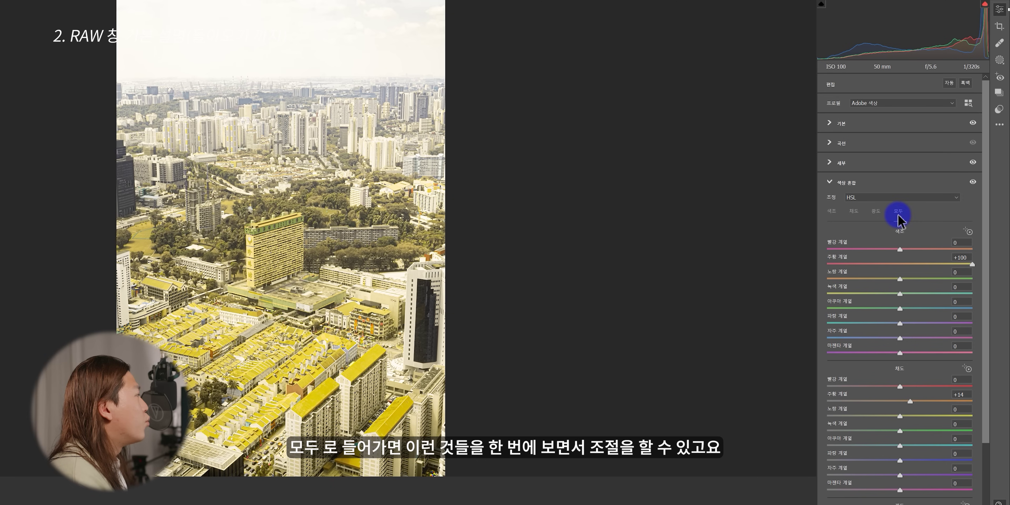
drag(985, 235, 985, 274)
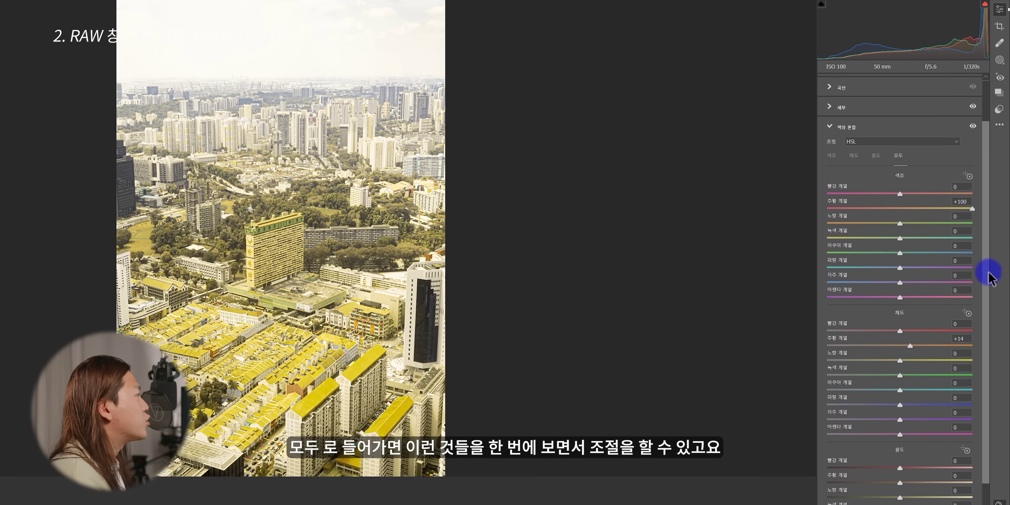
click(830, 126)
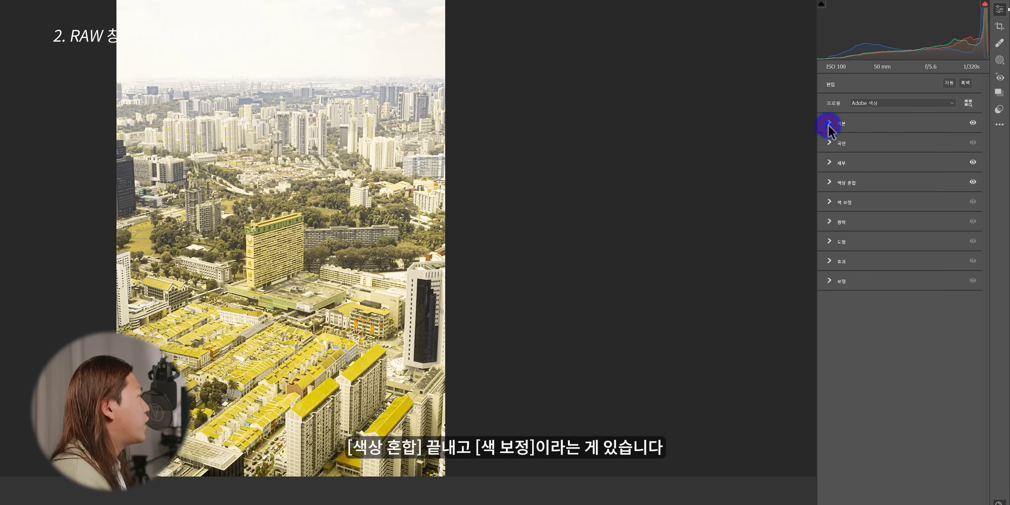
click(830, 203)
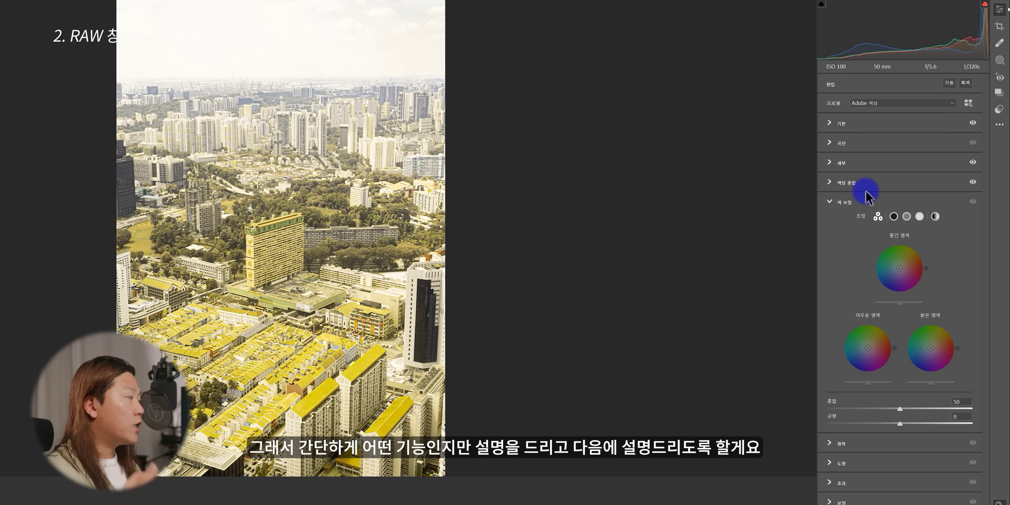
Step: Reset the orange saturation to 0 in the Color Mixer, and set the Basic highlights to +3 and shadows to -71
click(879, 182)
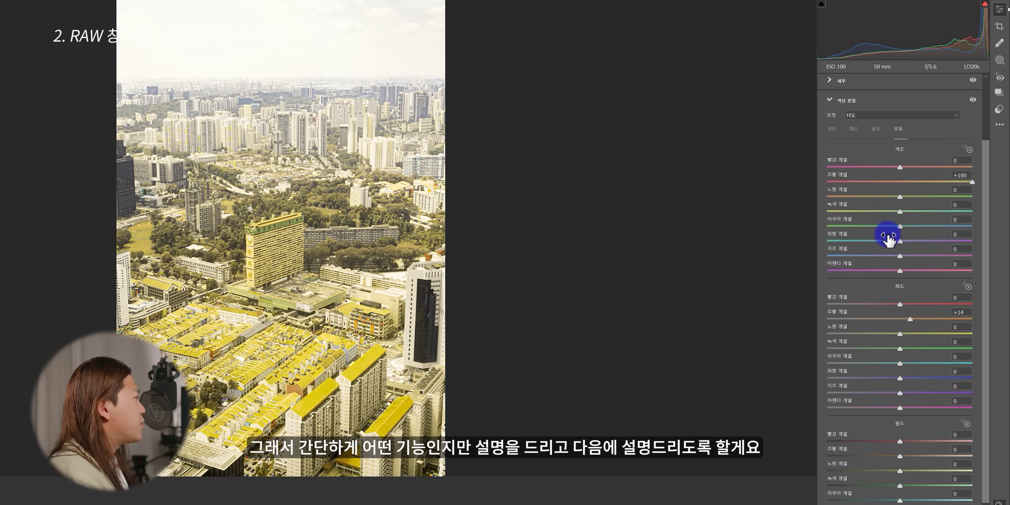
click(900, 286)
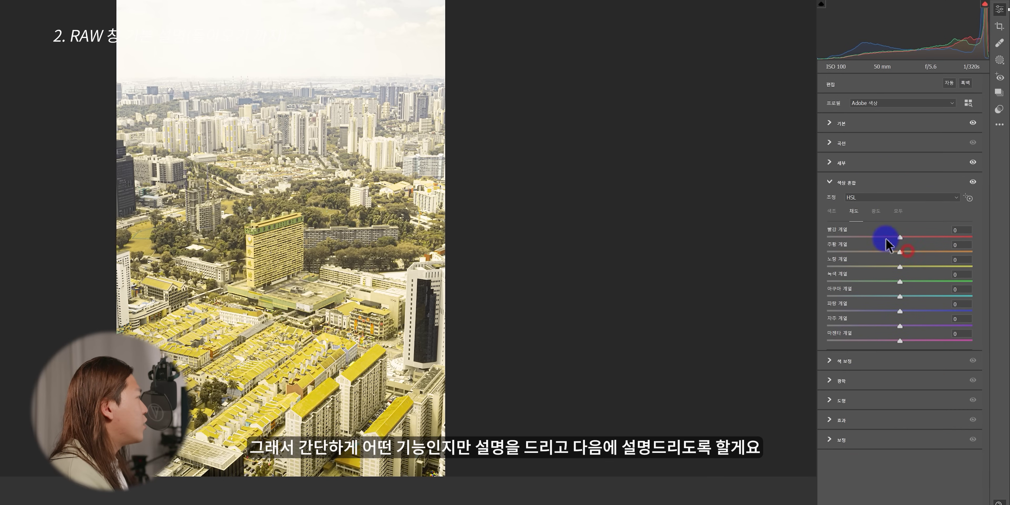
click(834, 123)
mouse_move(834, 244)
mouse_down()
mouse_move(859, 243)
mouse_move(849, 246)
mouse_up()
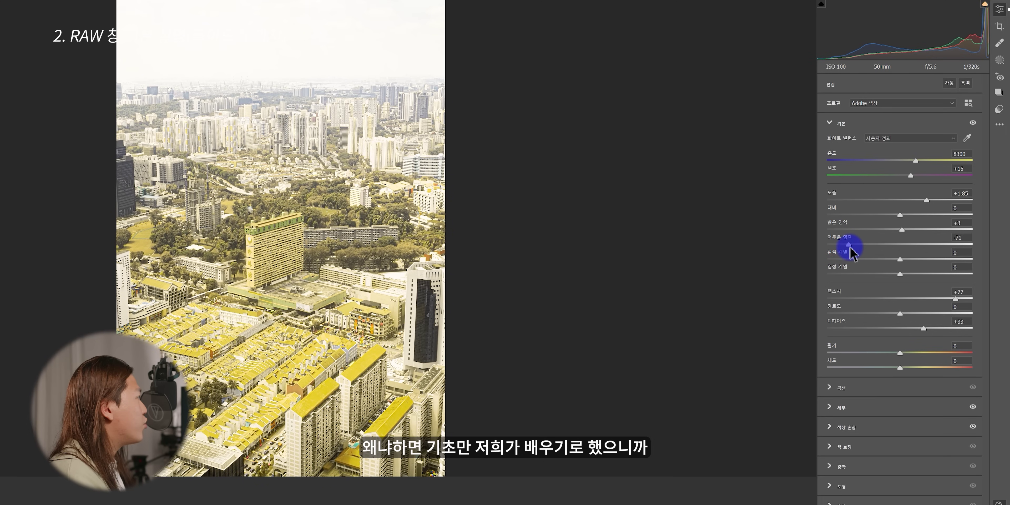
Step: Bring the orange hue in the Color Mixer back to a natural orange tone and collapse the section
click(853, 428)
click(832, 211)
drag(972, 251, 879, 252)
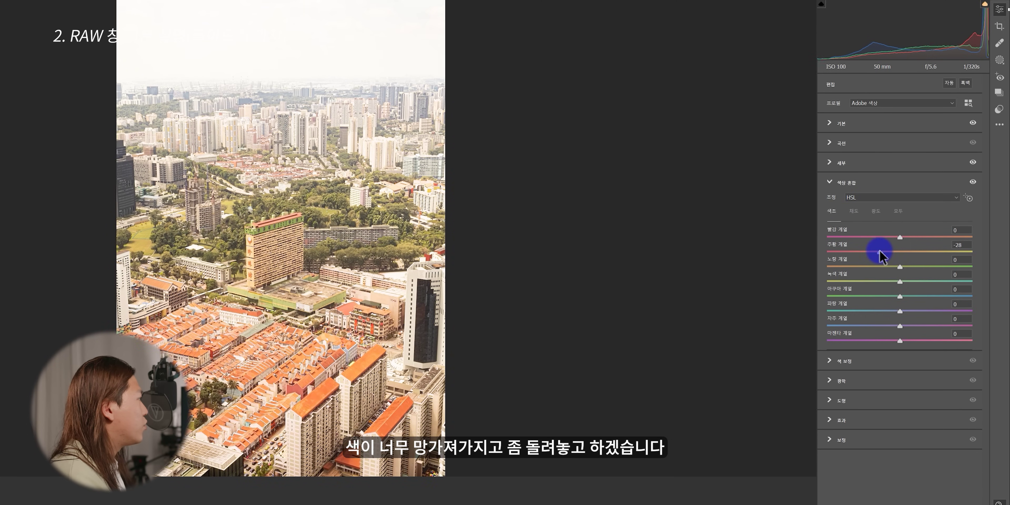
click(831, 182)
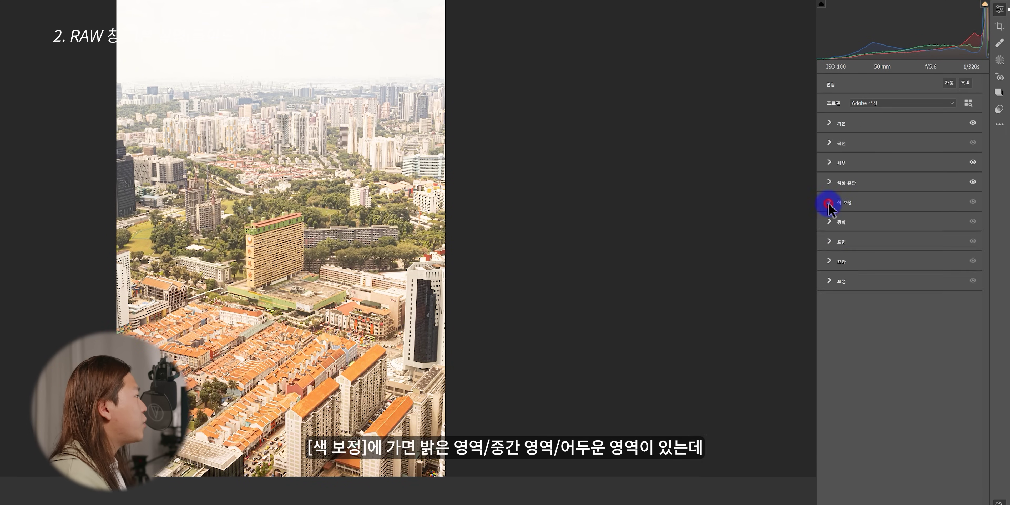
Step: Expand the Color Grading section and show the single large color wheel for the shadows
click(830, 203)
click(907, 216)
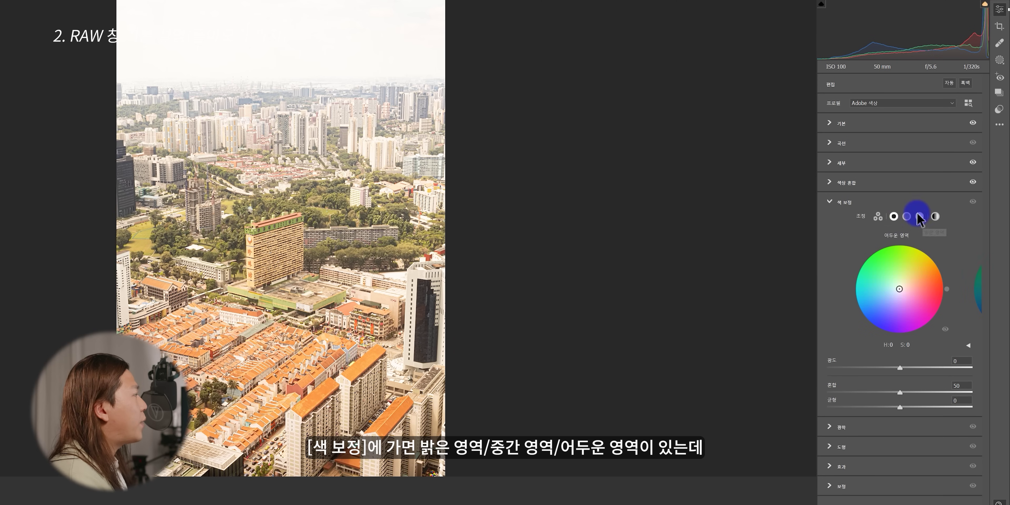
click(894, 218)
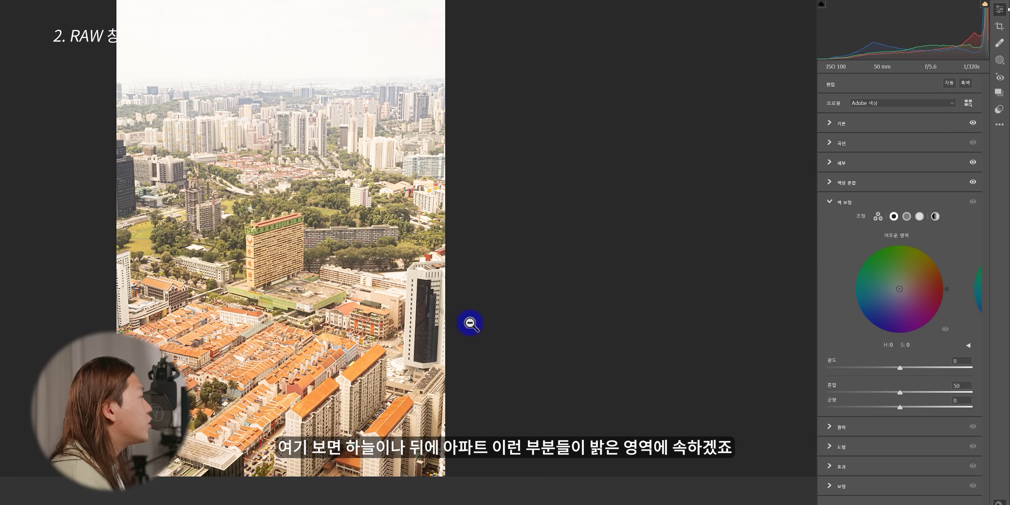
Step: Tint the highlights yellow and the midtones green with hue 148 and saturation 15 in Color Grading
click(920, 217)
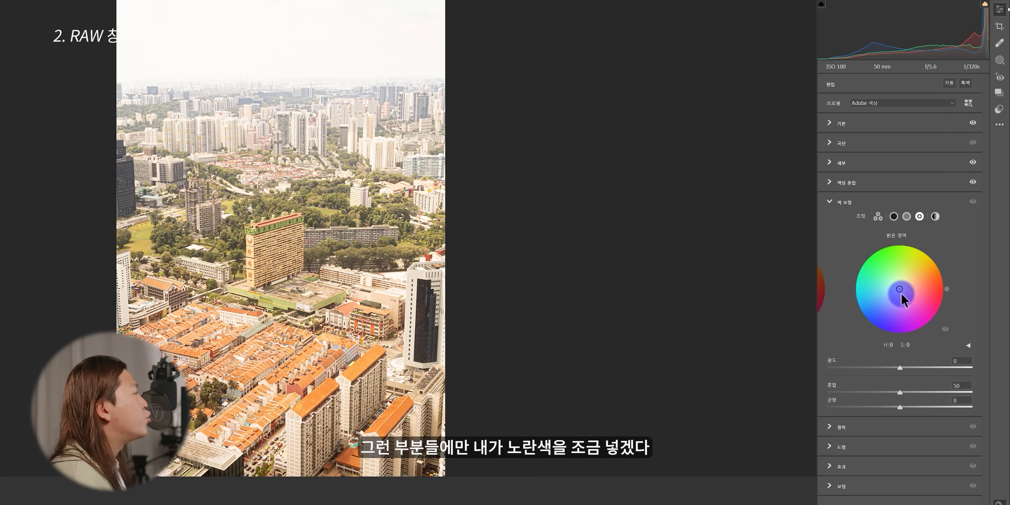
drag(898, 286, 901, 274)
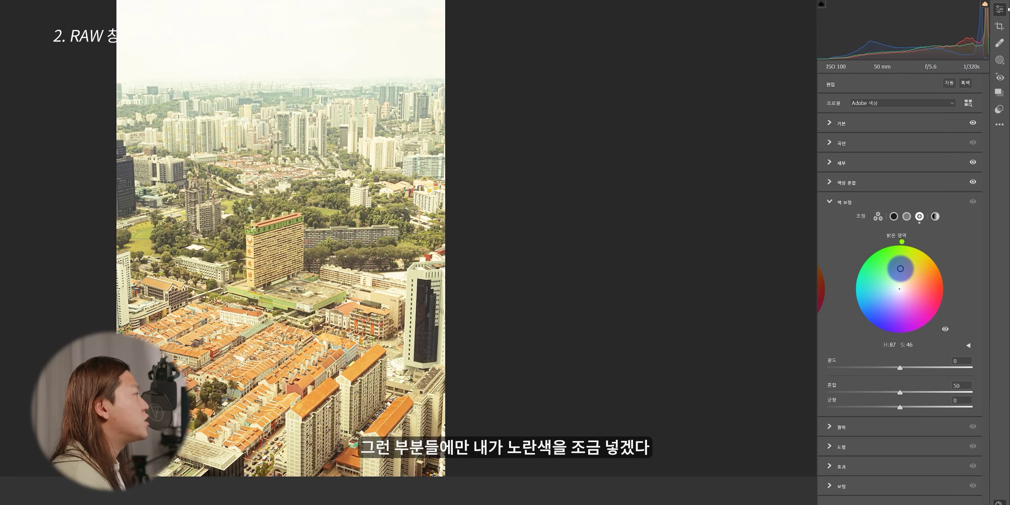
click(907, 217)
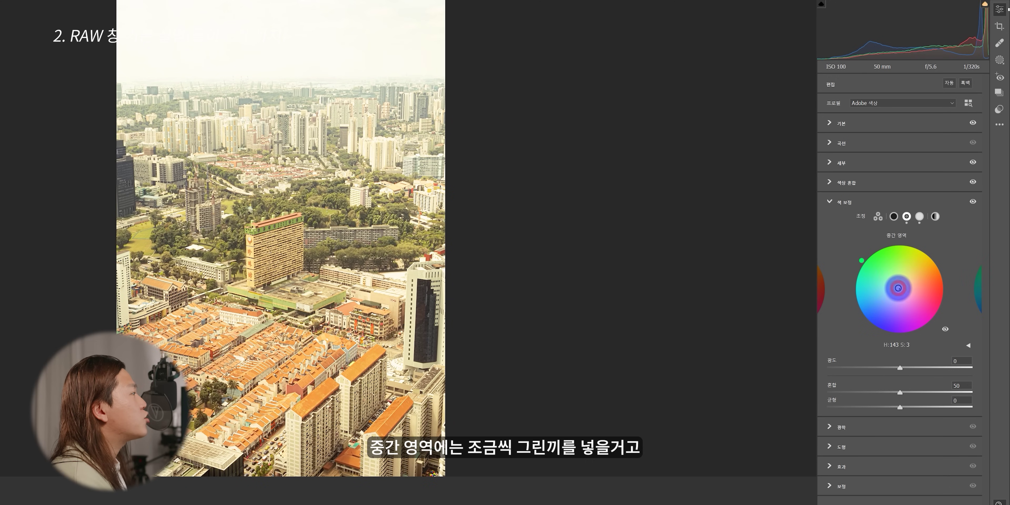
Step: Add a strong blue tint to the photo's shadows in Color Grading
click(894, 216)
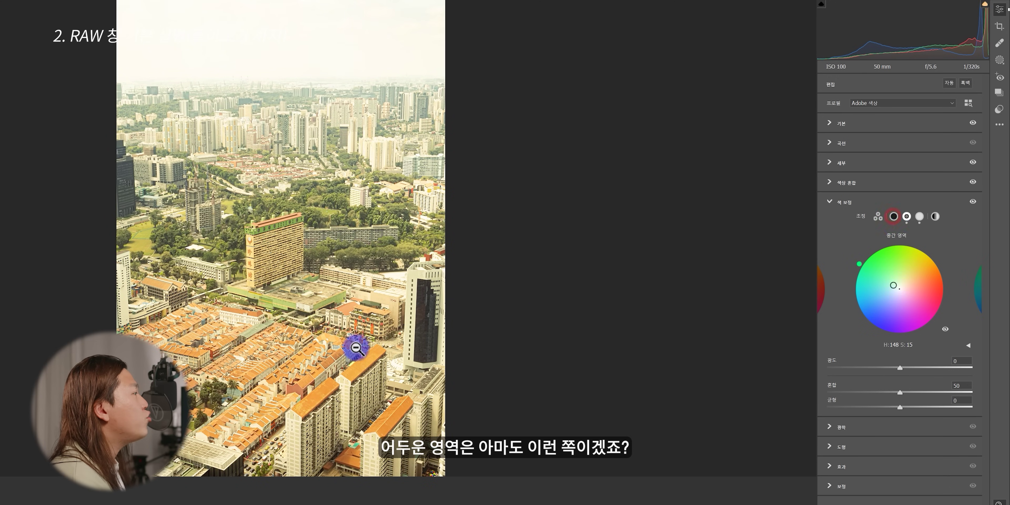
drag(426, 322, 377, 235)
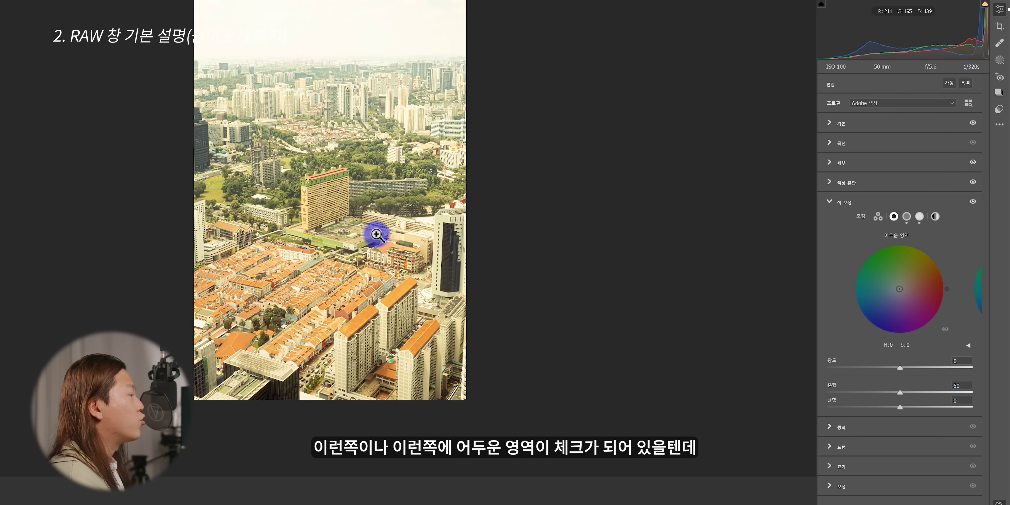
click(374, 234)
click(901, 254)
drag(899, 289, 886, 302)
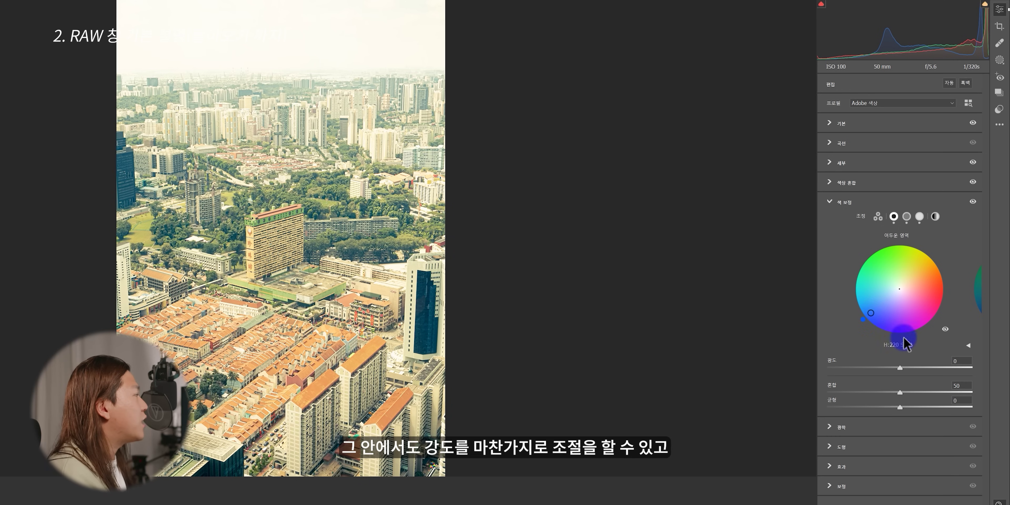
Step: Try shadow luminance -35 and balance +15 in Color Grading, reset both, and set the blending to 54
drag(899, 368, 913, 407)
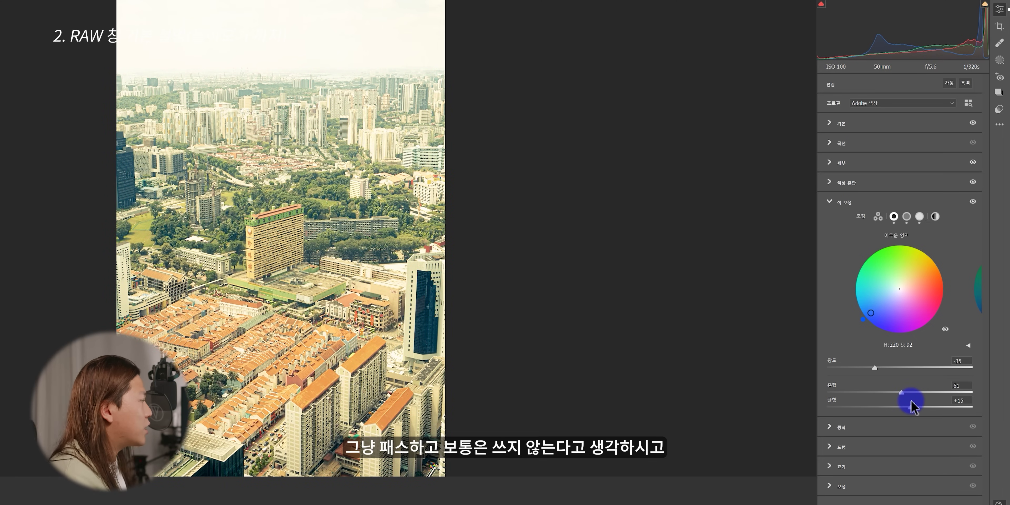
double_click(913, 408)
click(906, 393)
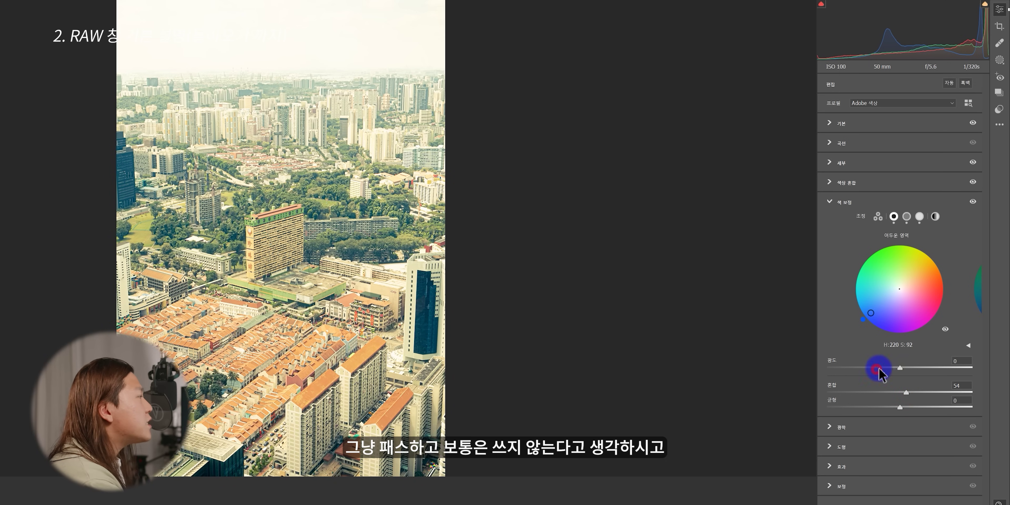
Step: Reset the shadow, midtone and highlight tints in Color Grading to no saturation and collapse the section
click(907, 217)
click(893, 216)
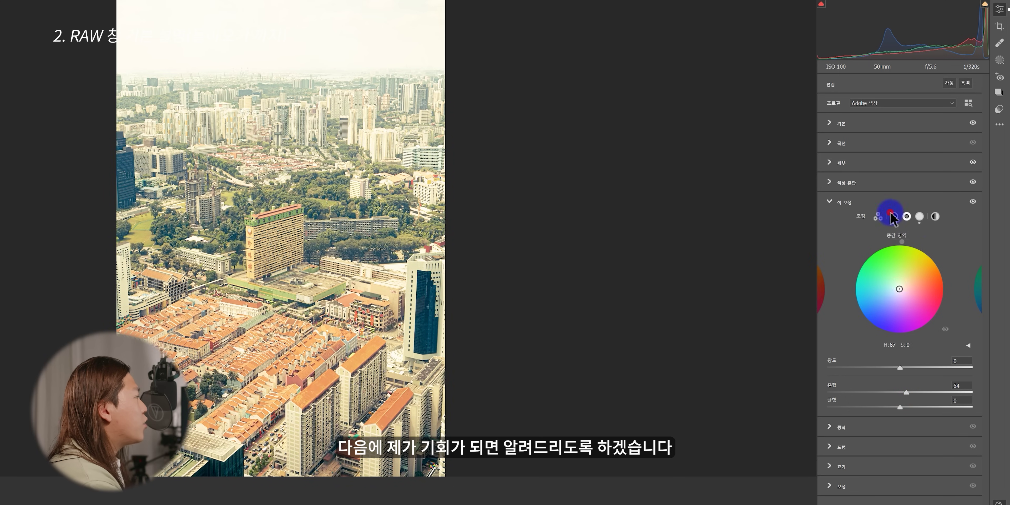
click(919, 217)
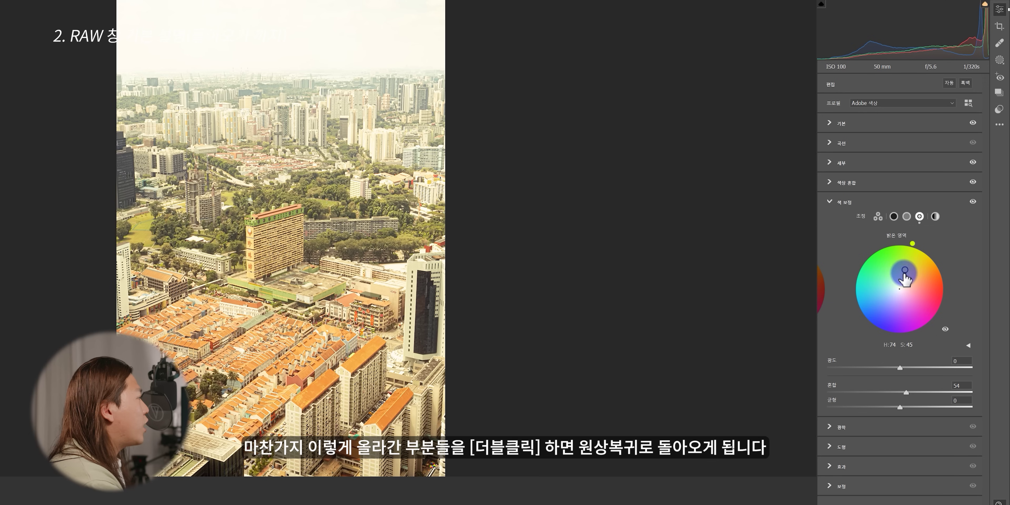
double_click(905, 271)
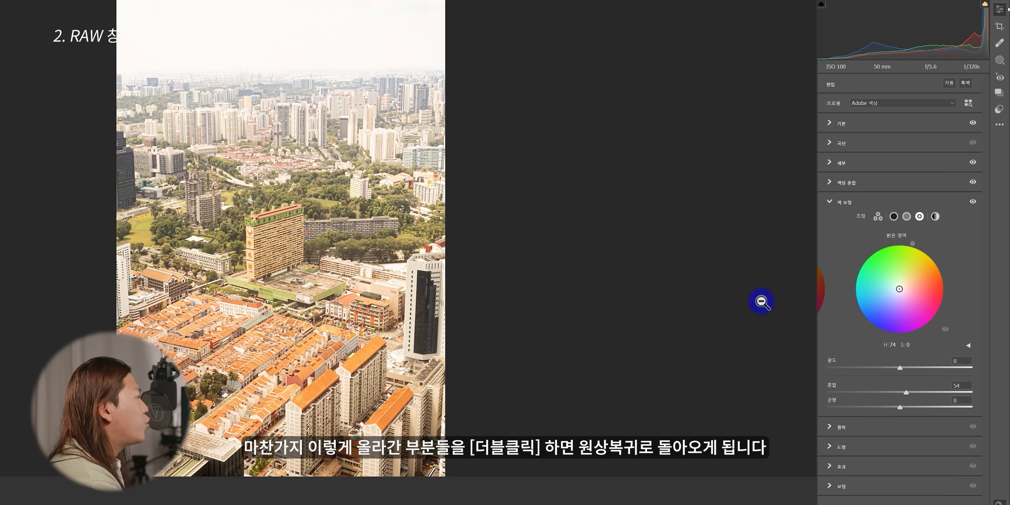
click(831, 202)
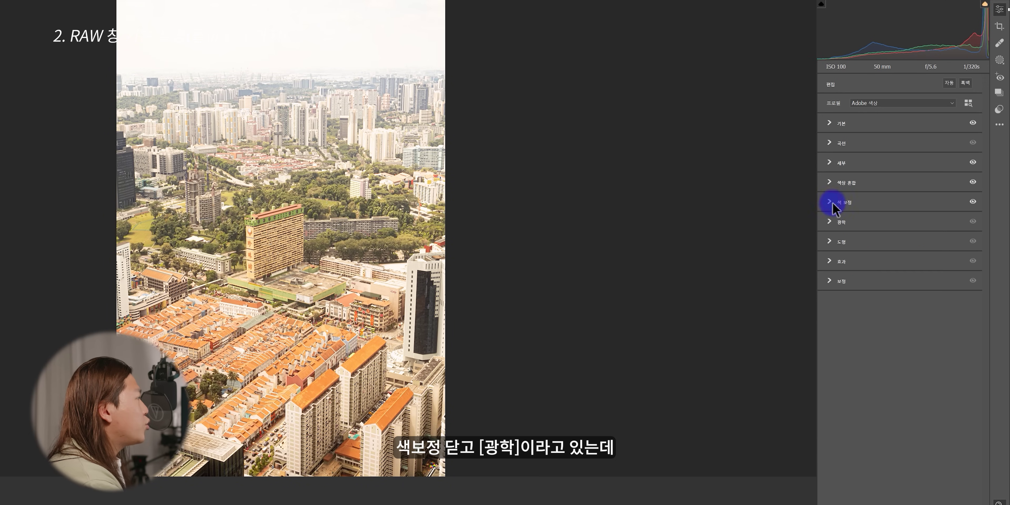
Step: Turn on chromatic aberration removal and profile correction in Optics, and examine the roofs and building edges up close
click(829, 222)
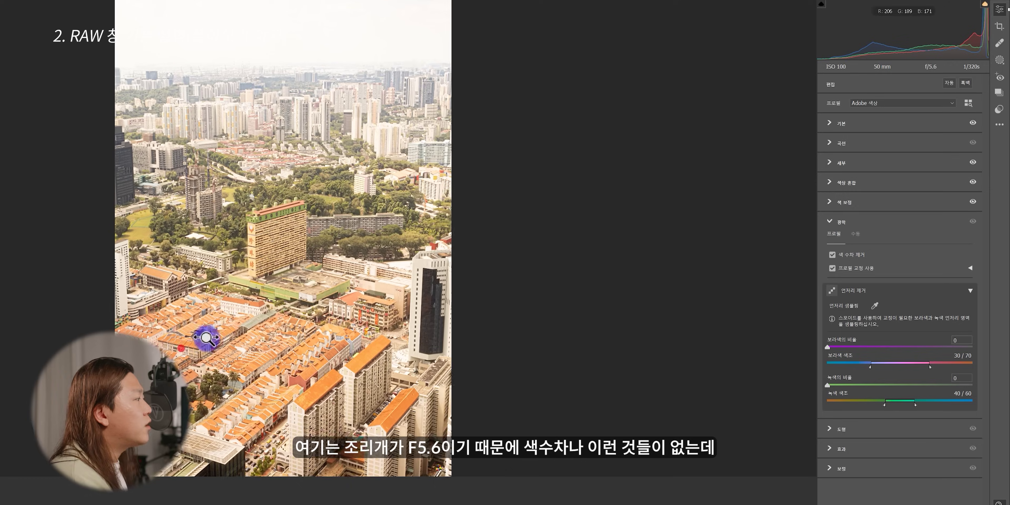
click(203, 338)
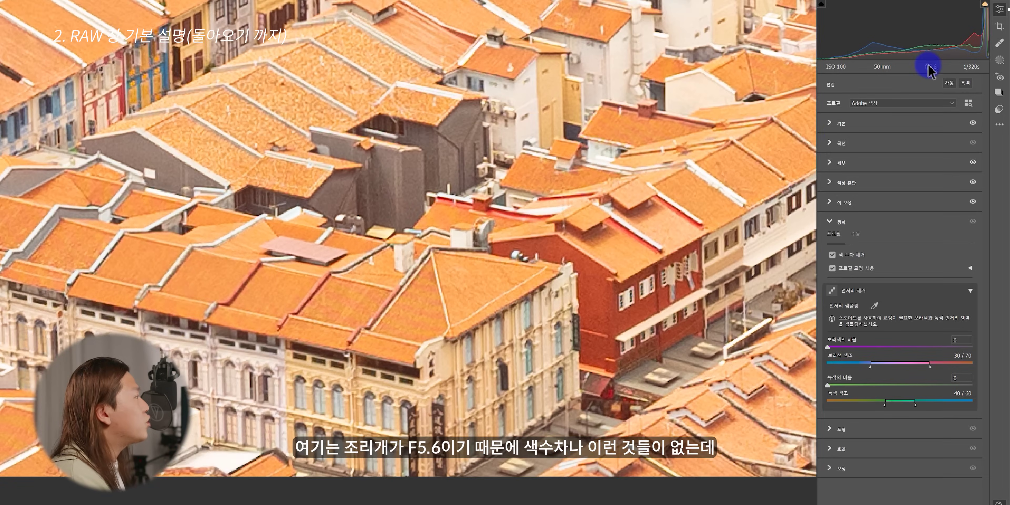
click(404, 191)
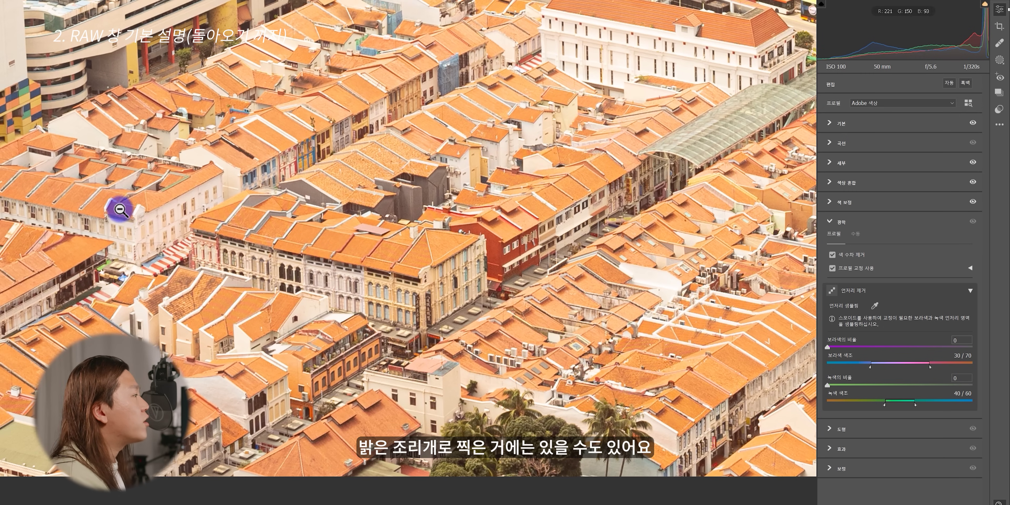
click(128, 217)
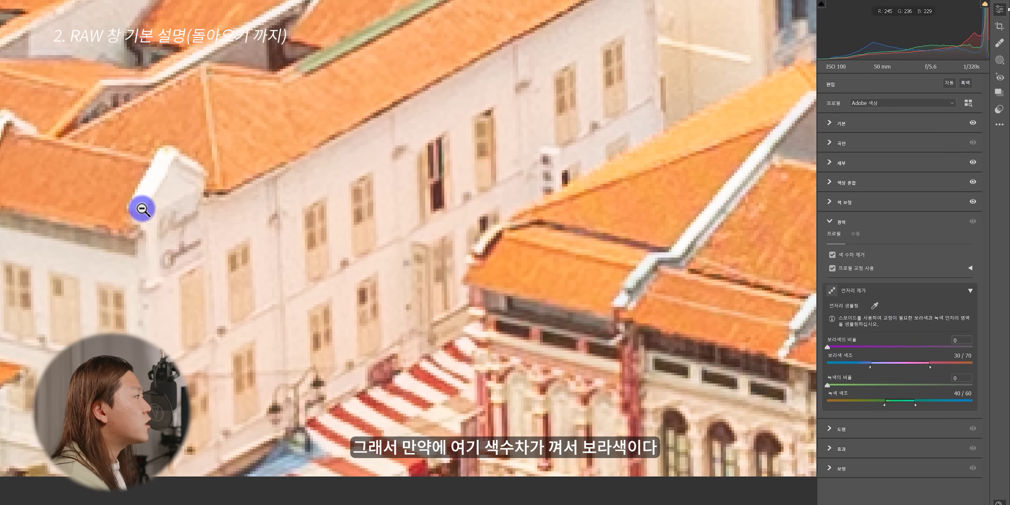
Step: Set the Defringe purple amount to 14, purple hue to 0/40 and green amount to 7, and collapse Optics
drag(829, 348, 926, 350)
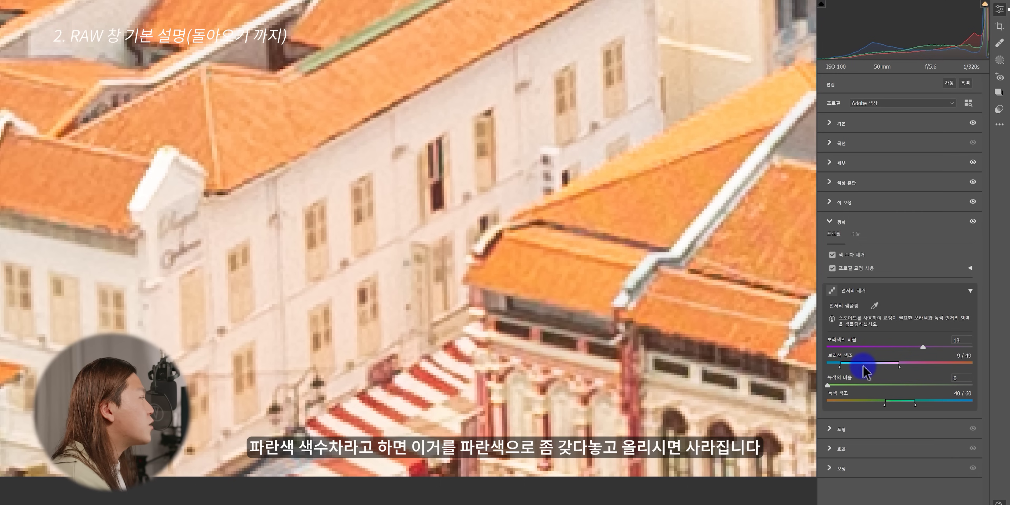
drag(849, 367, 847, 367)
mouse_move(920, 346)
mouse_down()
mouse_move(863, 348)
mouse_move(929, 349)
mouse_up()
drag(828, 390, 875, 396)
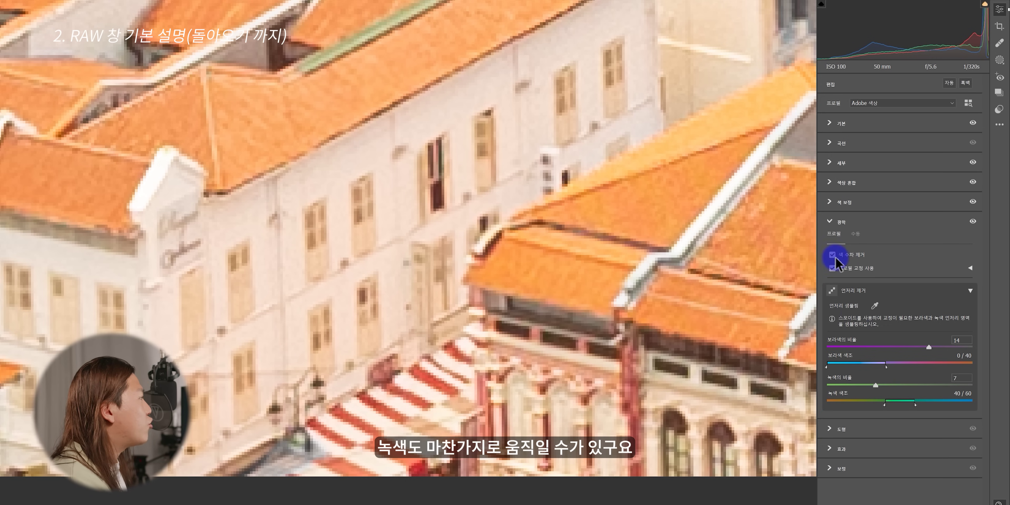
click(830, 222)
Step: Apply the automatic Upright correction to the whole photo in Geometry, comparing it with Upright off, and collapse the section
click(830, 241)
click(551, 197)
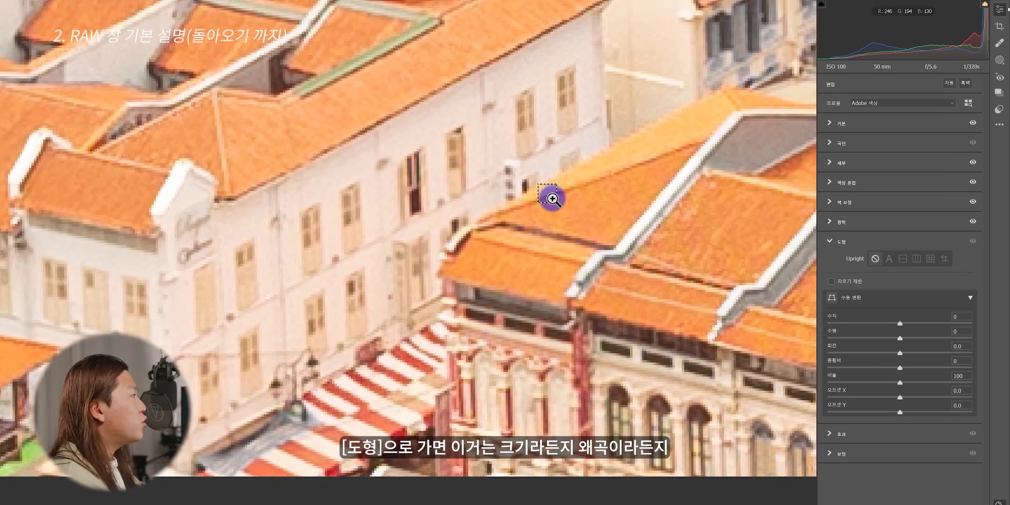
alt+click(552, 199)
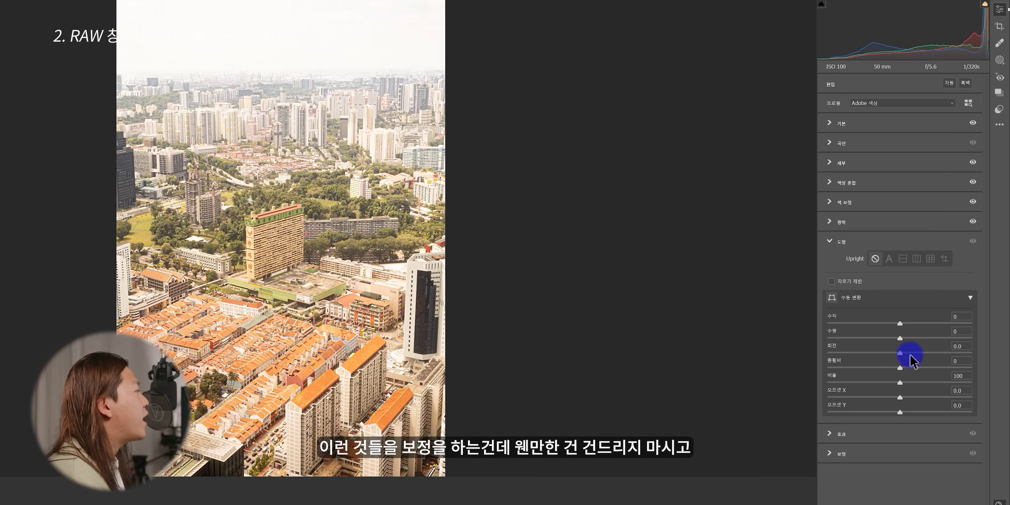
click(890, 260)
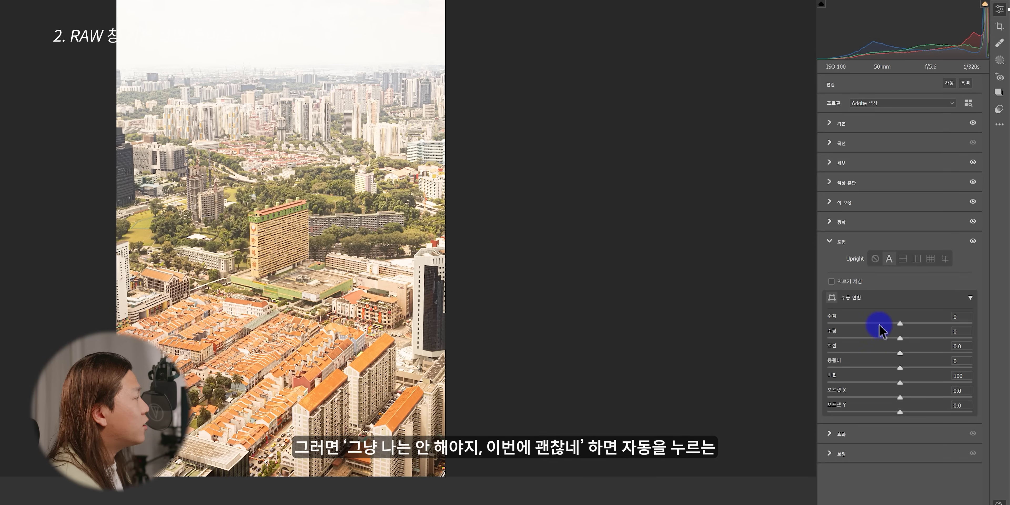
click(874, 258)
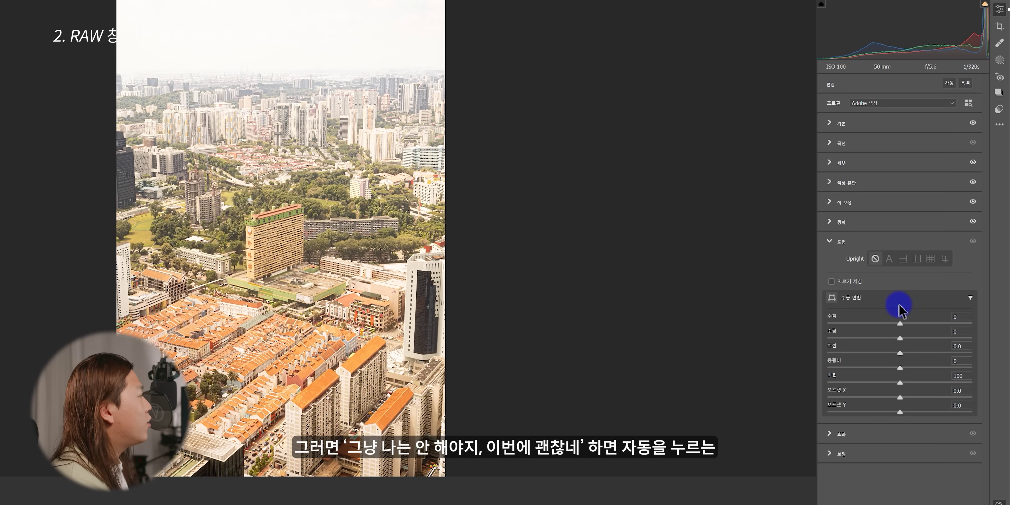
click(889, 259)
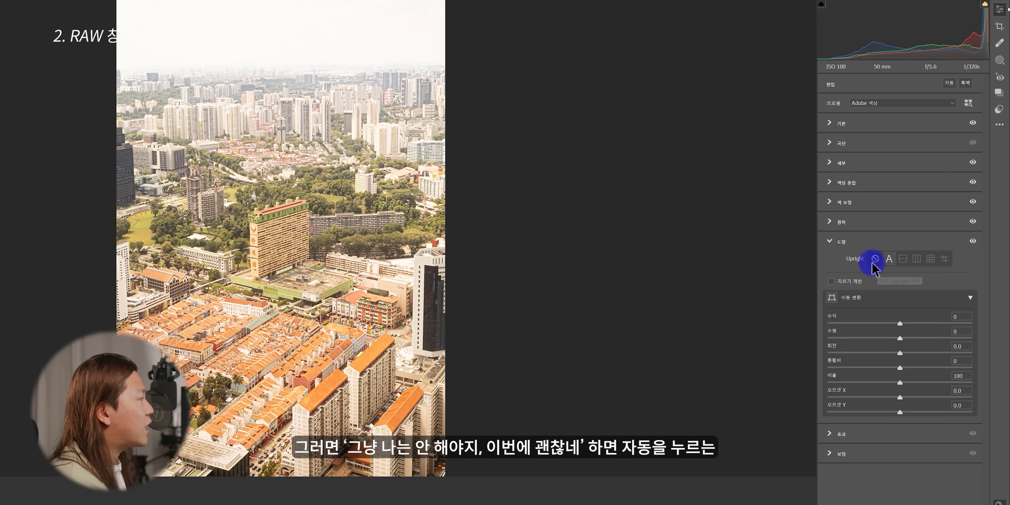
click(829, 241)
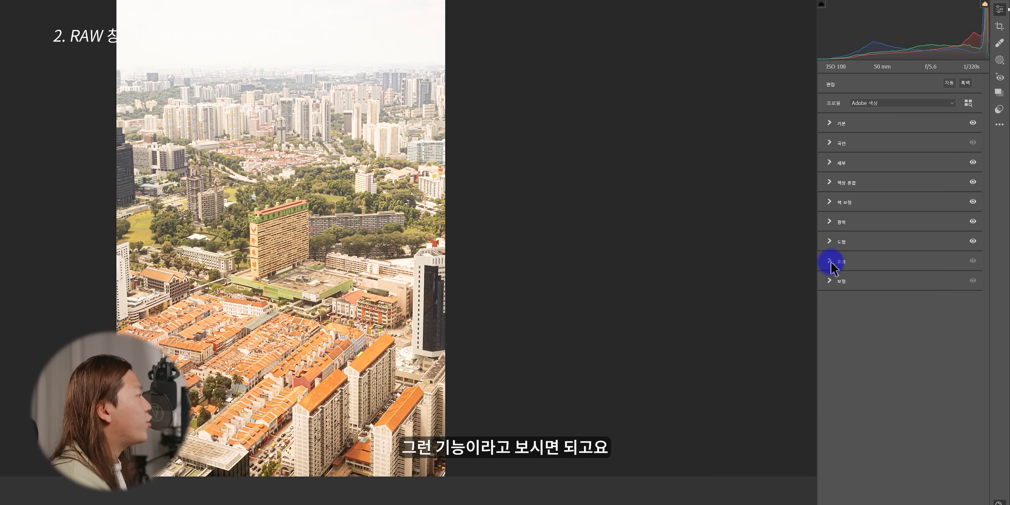
Step: Try grain at 71 with size 48 and roughness 27 on the building close-up in Effects, and reset the grain
click(831, 262)
click(212, 219)
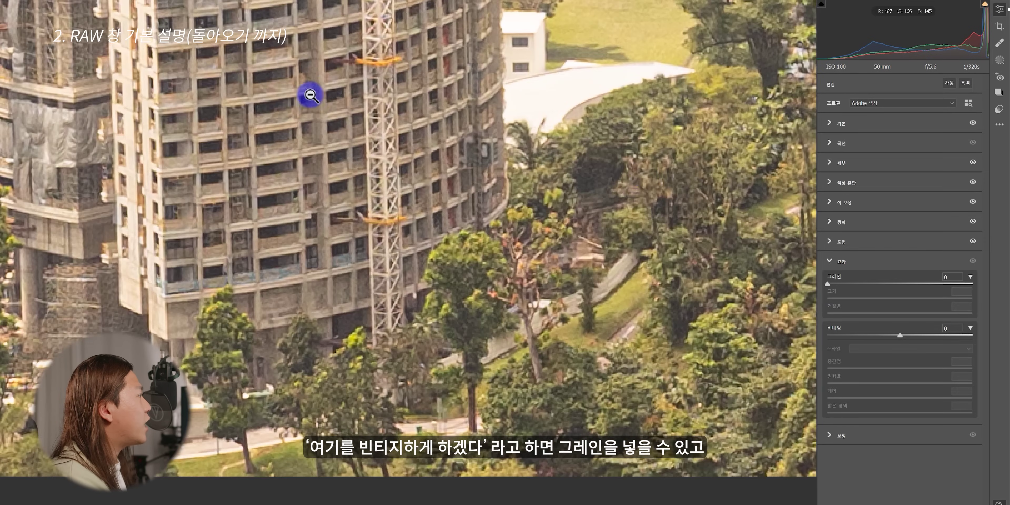
drag(828, 283, 930, 283)
mouse_move(864, 299)
mouse_down()
mouse_move(828, 298)
mouse_move(890, 299)
mouse_move(825, 313)
mouse_move(965, 312)
mouse_move(877, 311)
mouse_up()
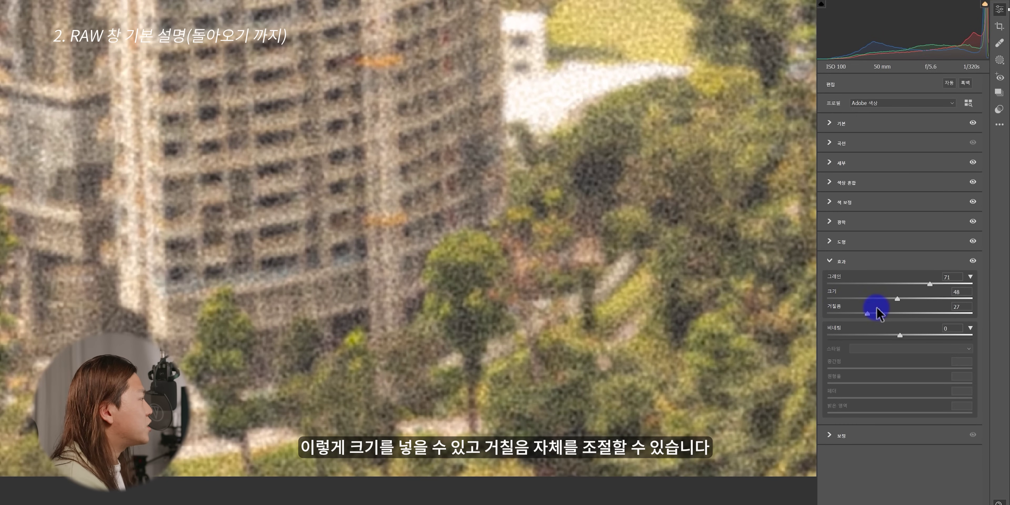
double_click(926, 283)
Step: Try vignetting at -100 with midpoint 18 and roundness +36, change the vignetting to +5, and collapse Effects
click(433, 222)
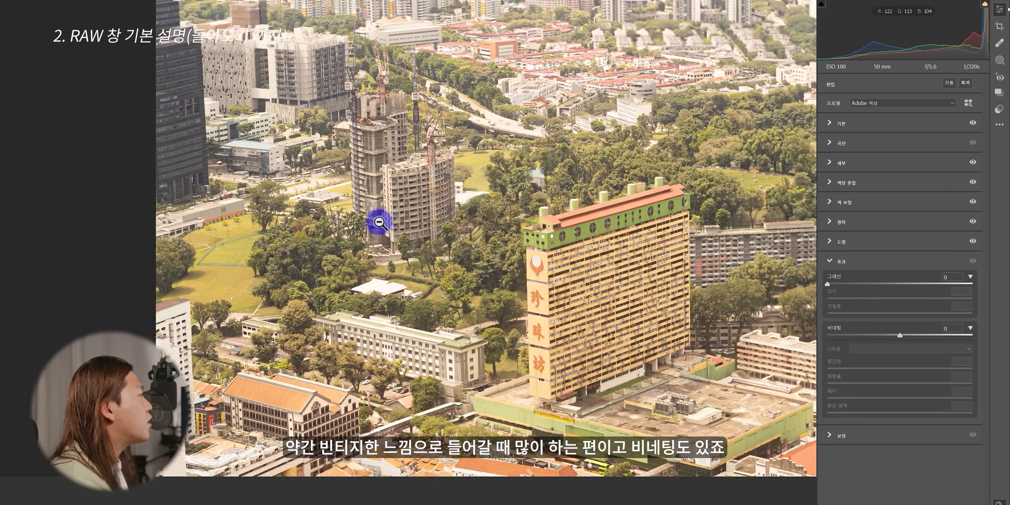
click(580, 224)
drag(900, 335, 812, 333)
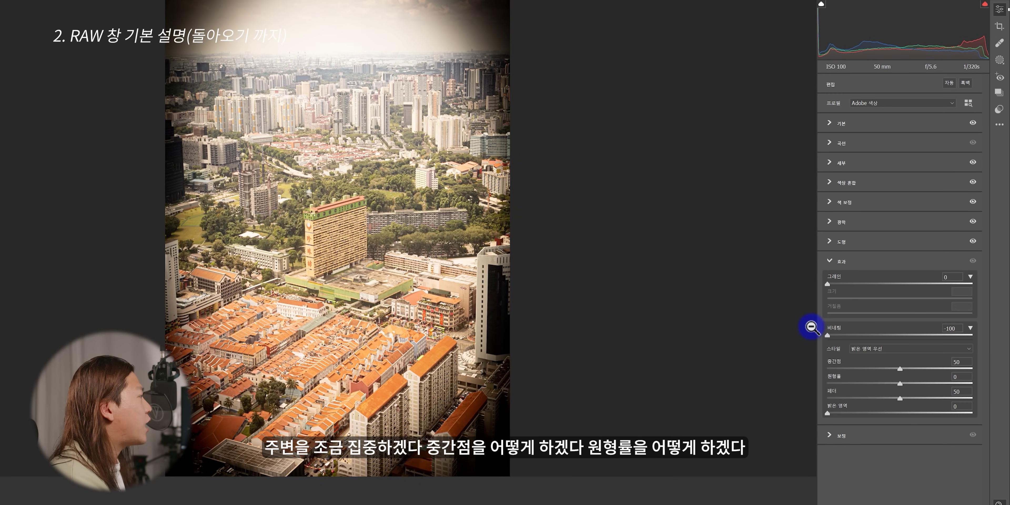
drag(900, 369, 854, 369)
drag(900, 383, 927, 380)
drag(828, 335, 904, 336)
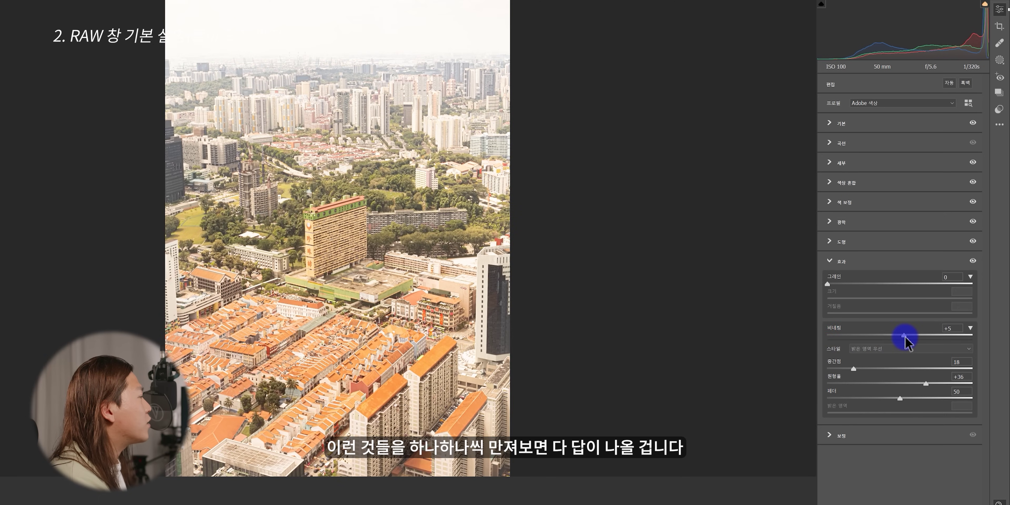
click(830, 261)
Step: In Calibration, set red hue to +14, green hue to +51, green saturation to +1 and blue hue to +49
click(830, 280)
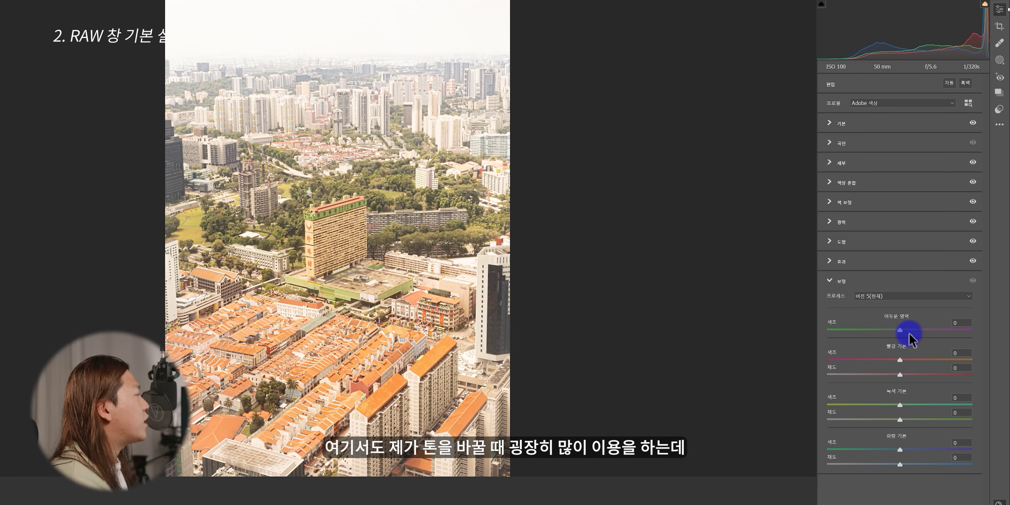
mouse_move(901, 364)
mouse_down()
mouse_move(829, 362)
mouse_move(910, 369)
mouse_up()
drag(900, 420, 937, 405)
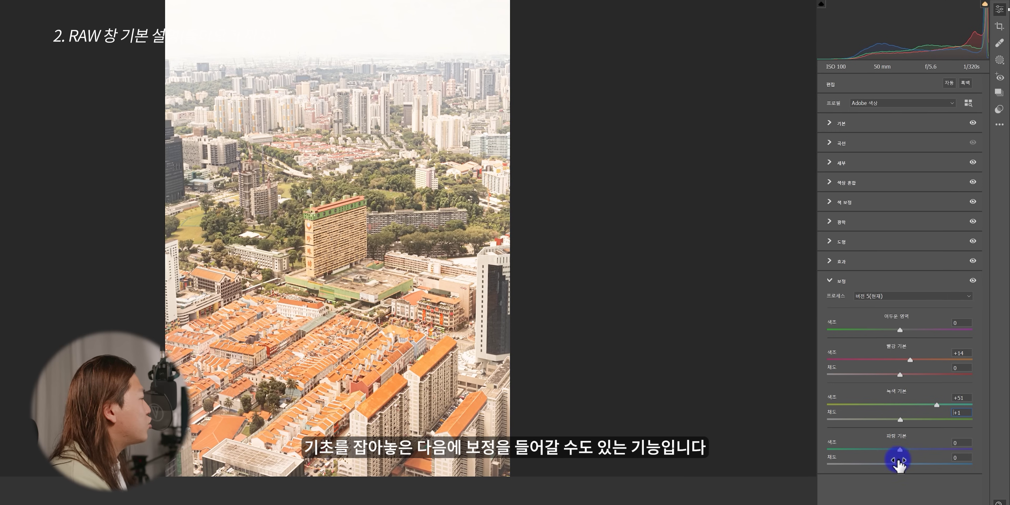
drag(897, 452, 934, 455)
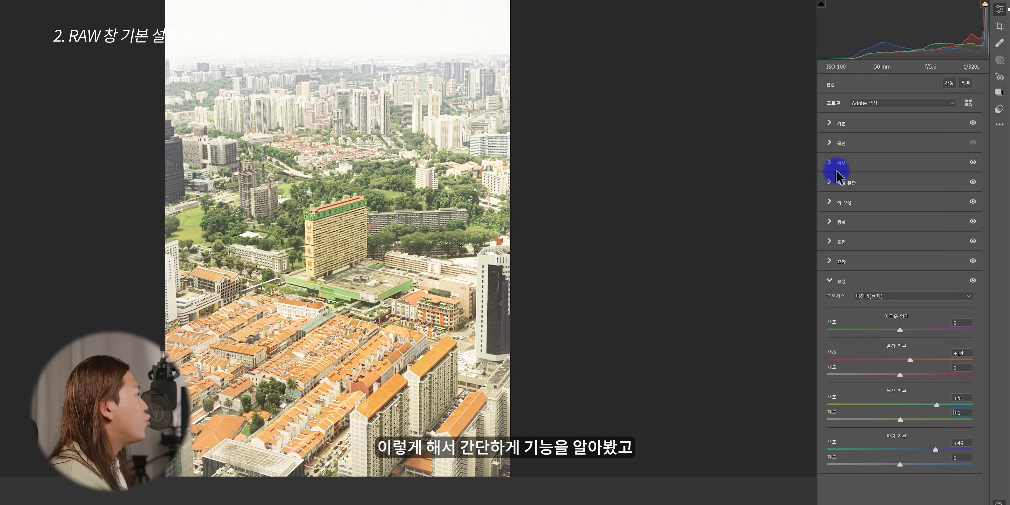
click(834, 280)
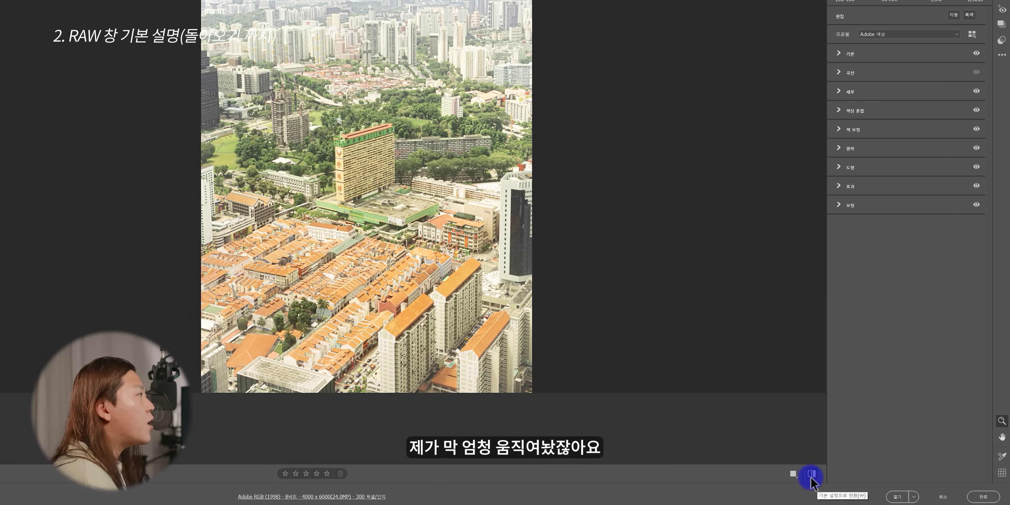
Step: Revert the photo to its default settings and expand the Basic section
click(811, 476)
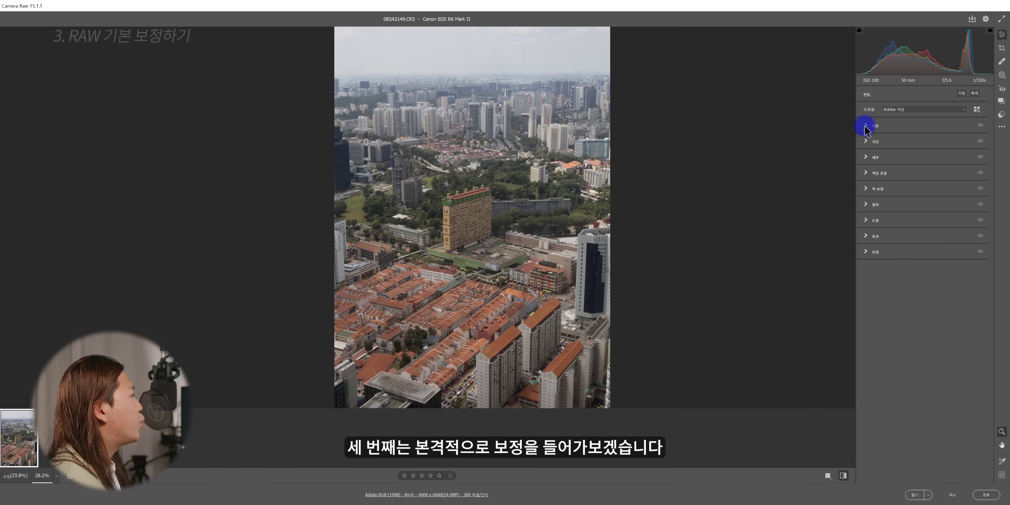
click(865, 126)
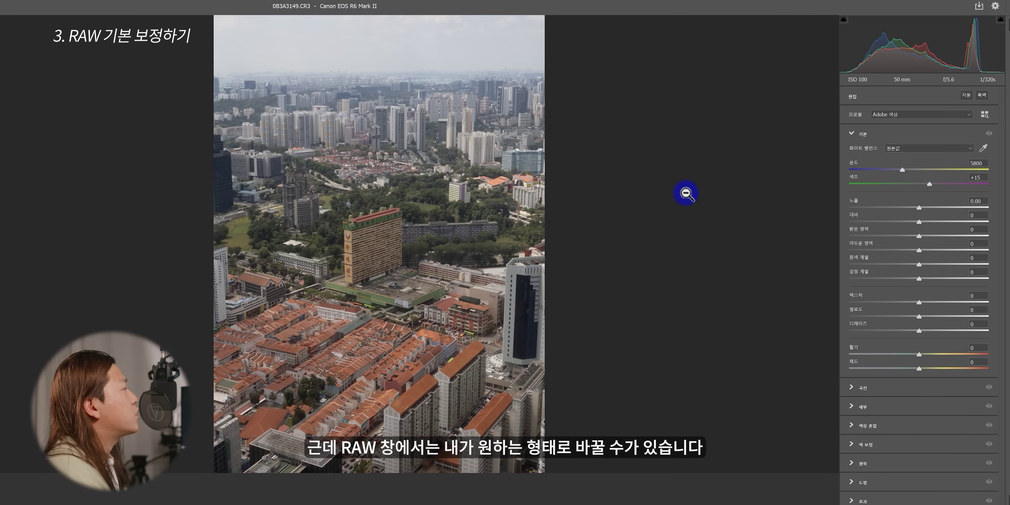
Step: Try white balance presets including Tungsten and Auto on the photo, and return to the As Shot setting
click(928, 137)
click(908, 168)
click(896, 149)
click(895, 183)
click(896, 149)
click(897, 195)
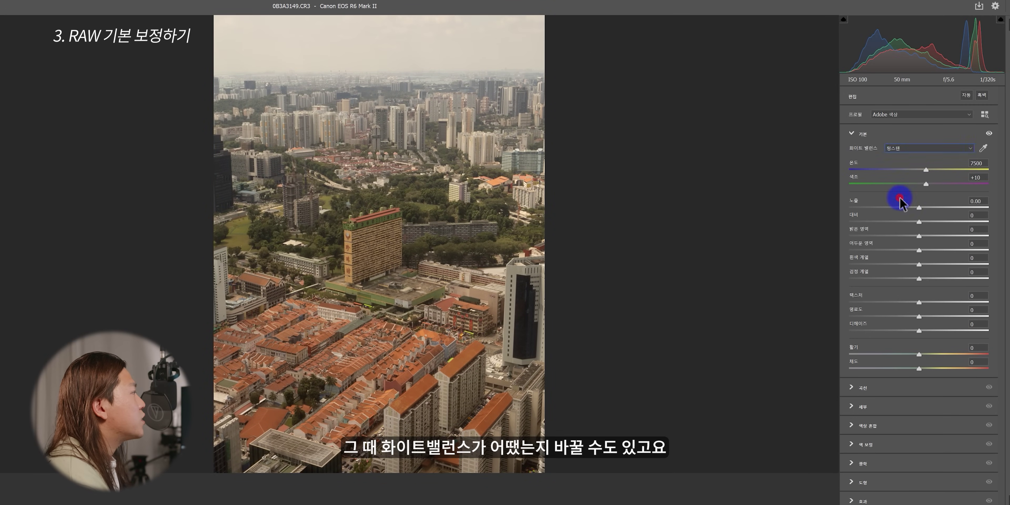
click(894, 148)
click(896, 166)
click(897, 147)
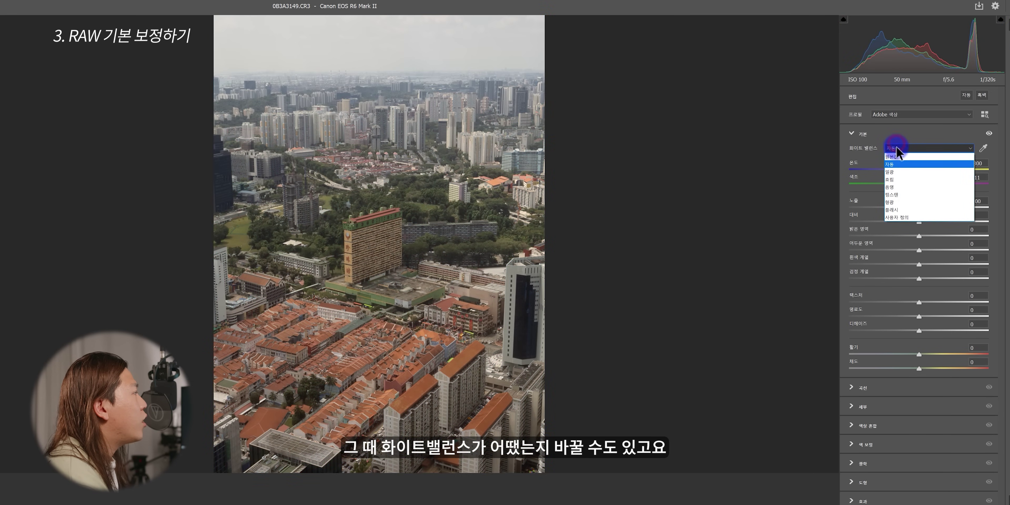
click(896, 156)
Step: Set the color temperature to 6200 and the exposure to +0.65, and check the sky up close
mouse_move(904, 173)
mouse_down()
mouse_move(950, 169)
mouse_move(864, 181)
mouse_move(909, 187)
mouse_up()
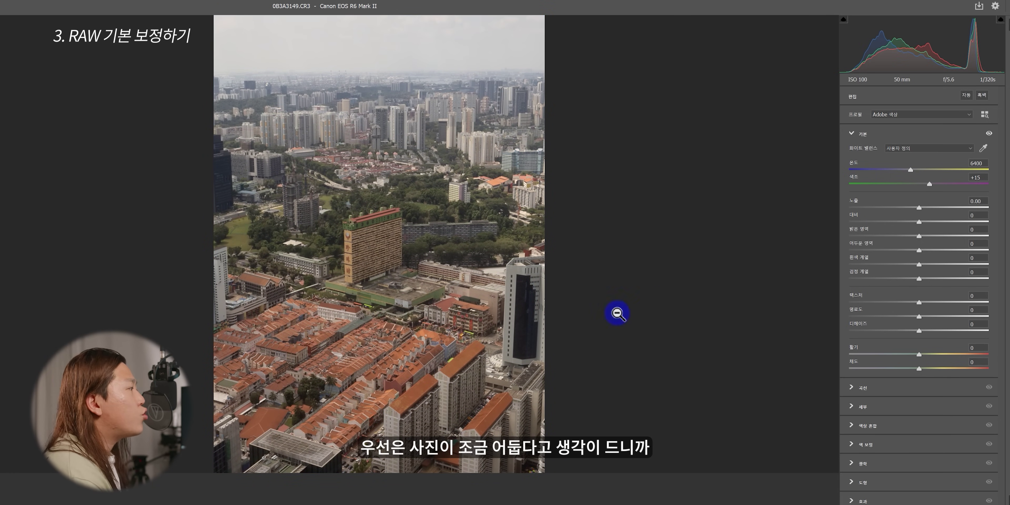
drag(919, 209, 925, 210)
mouse_move(911, 169)
mouse_down()
mouse_move(898, 170)
mouse_move(907, 172)
mouse_up()
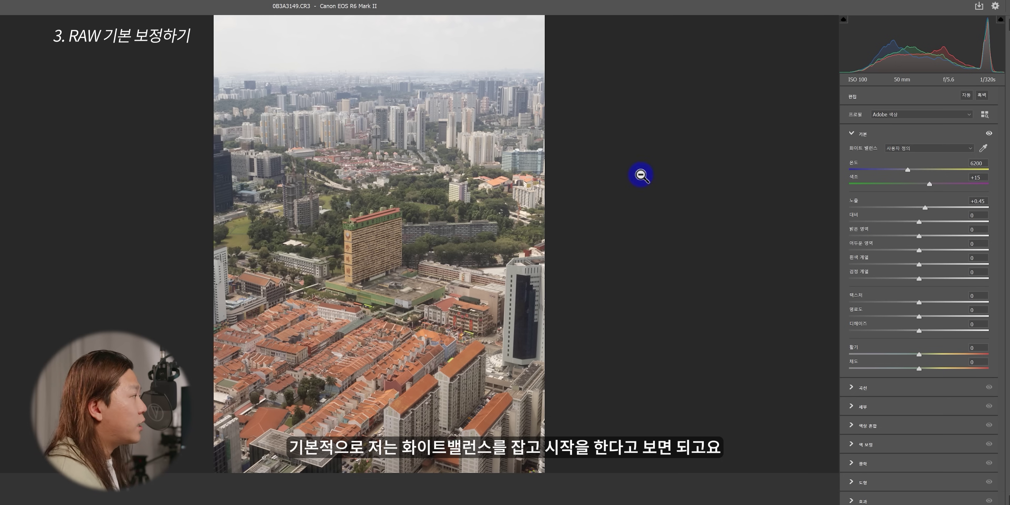
click(410, 235)
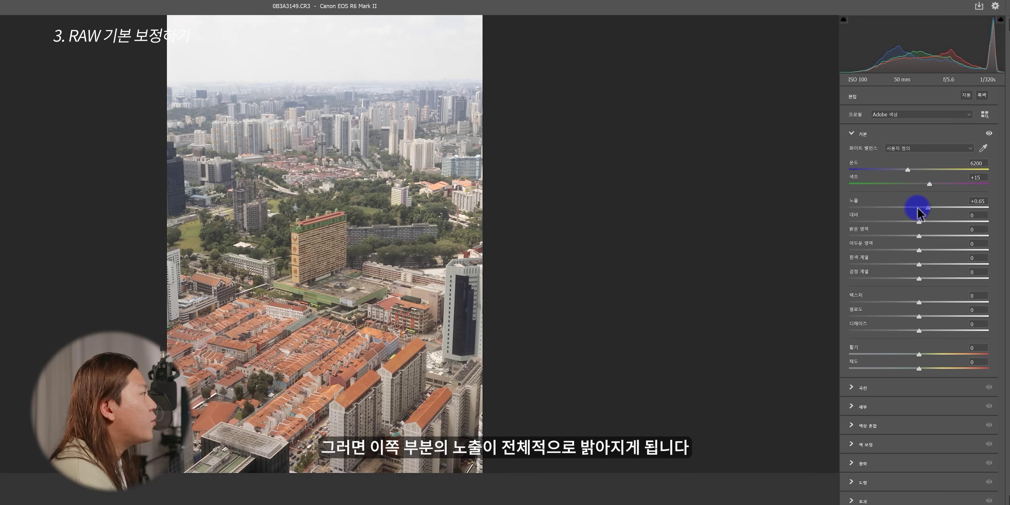
click(303, 51)
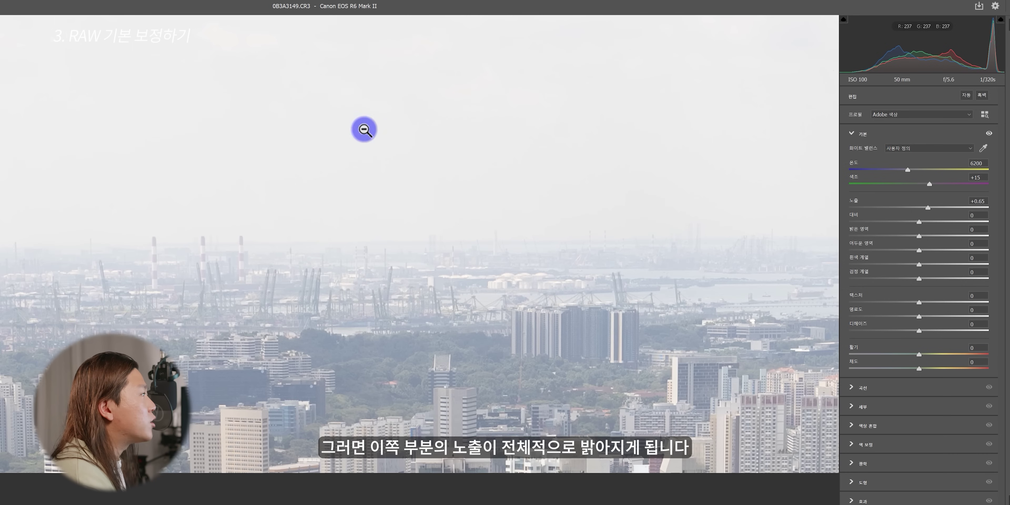
Step: Set the highlights to -96 and the shadows to +29 for the whole photo
click(435, 108)
click(405, 225)
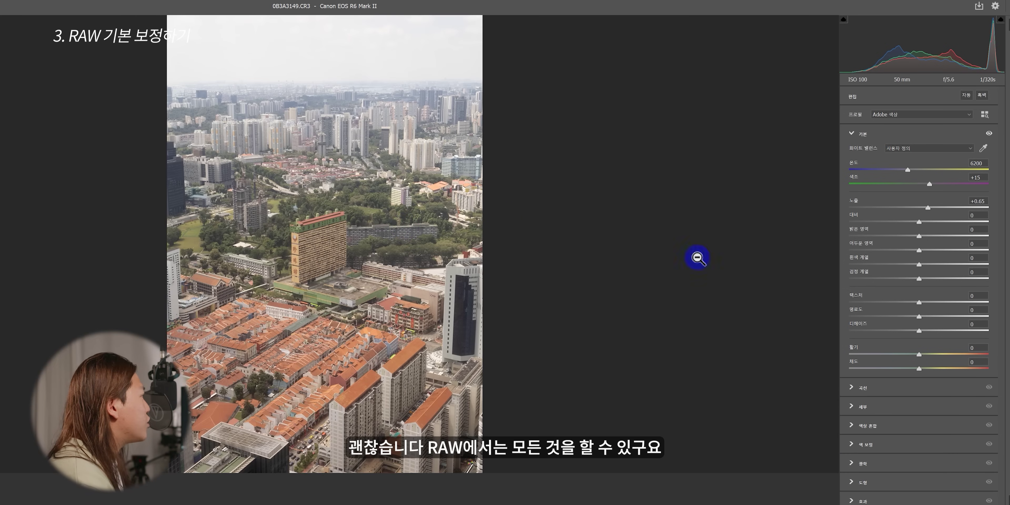
drag(919, 236, 800, 234)
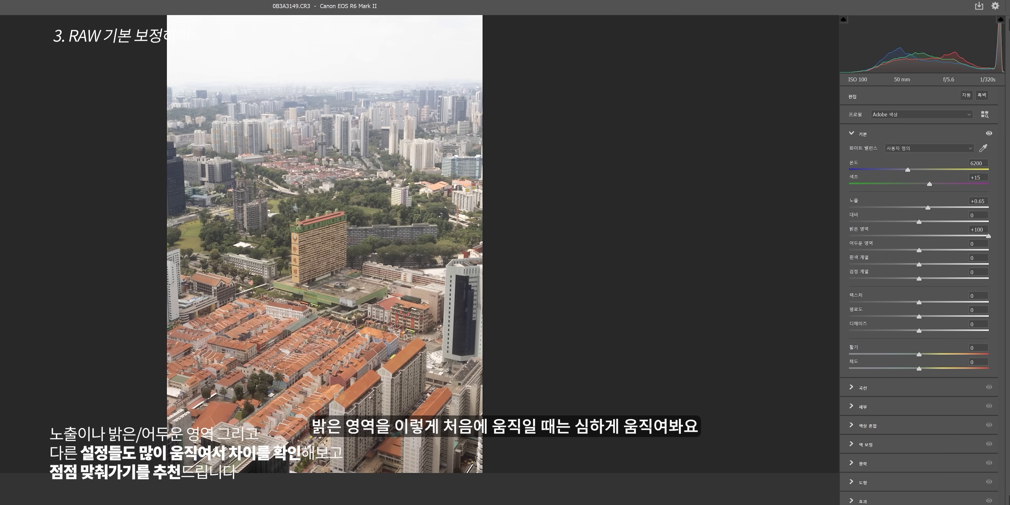
drag(571, 229, 989, 236)
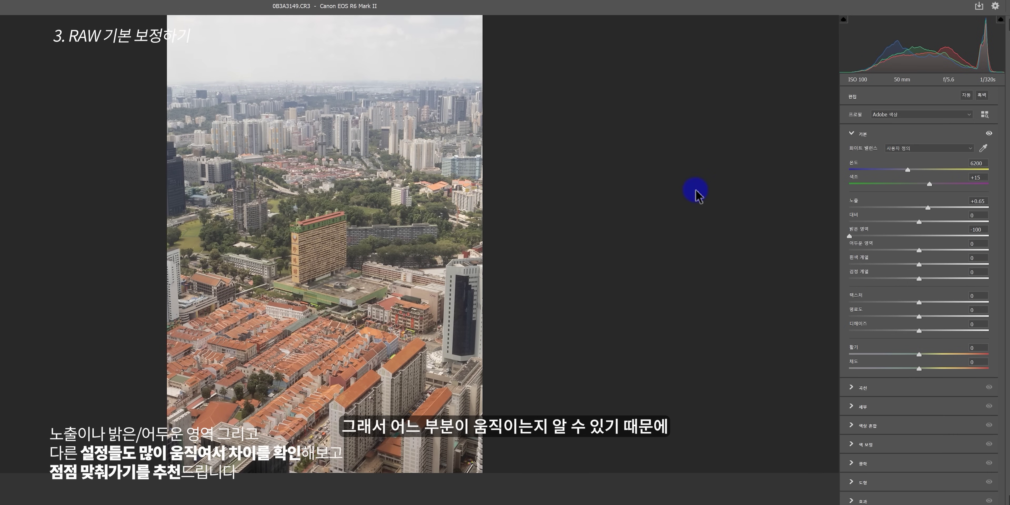
mouse_move(849, 236)
mouse_down()
mouse_move(897, 208)
mouse_move(919, 226)
mouse_move(803, 232)
mouse_move(852, 234)
mouse_up()
drag(919, 250, 988, 247)
drag(917, 251, 931, 253)
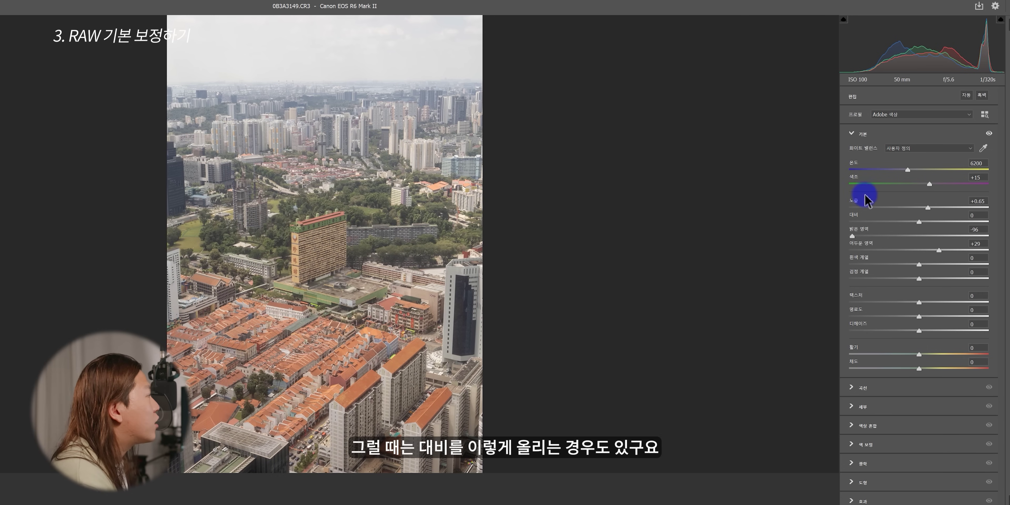
Step: Set the contrast to +7 and dehaze to +35, and raise the exposure to +0.85
drag(919, 223, 493, 191)
drag(615, 196, 920, 223)
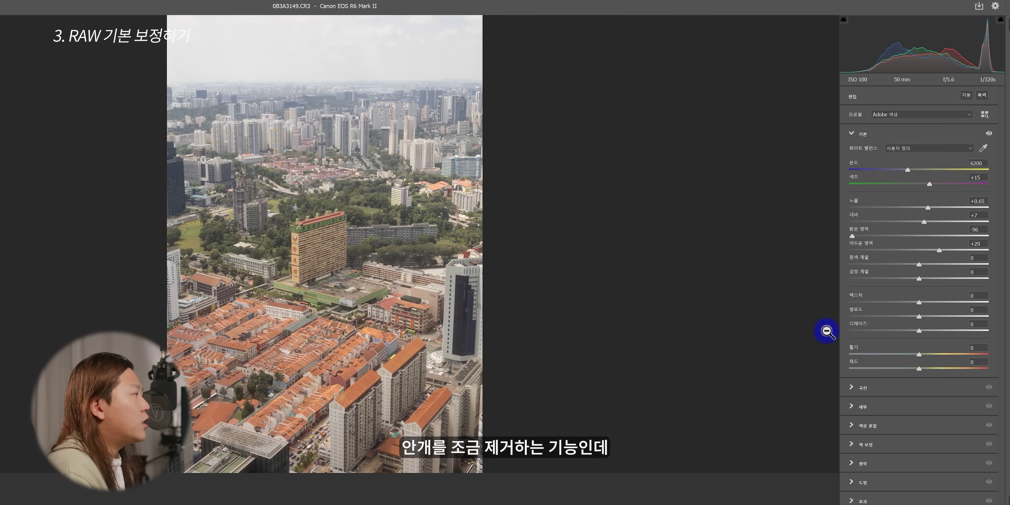
drag(919, 331, 944, 336)
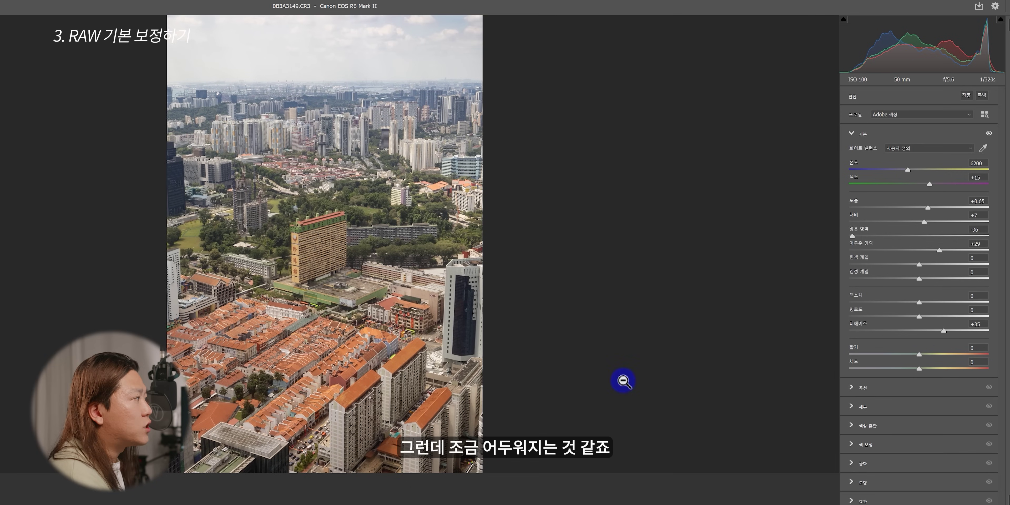
drag(928, 207, 929, 208)
Step: Adjust the point curve by lifting an upper tone point and adding a shadow point at input 49, output 48
click(853, 388)
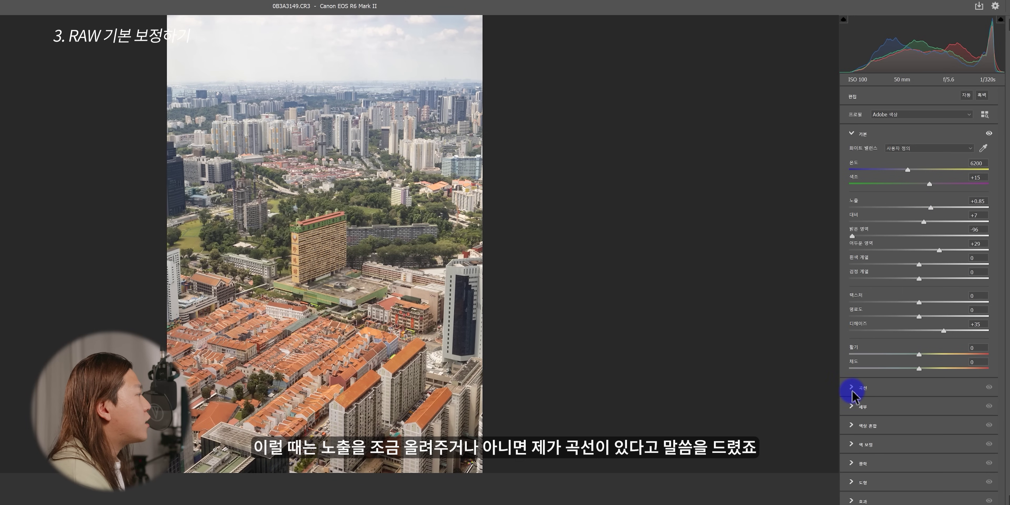
drag(942, 215, 939, 205)
click(883, 266)
drag(885, 265, 887, 265)
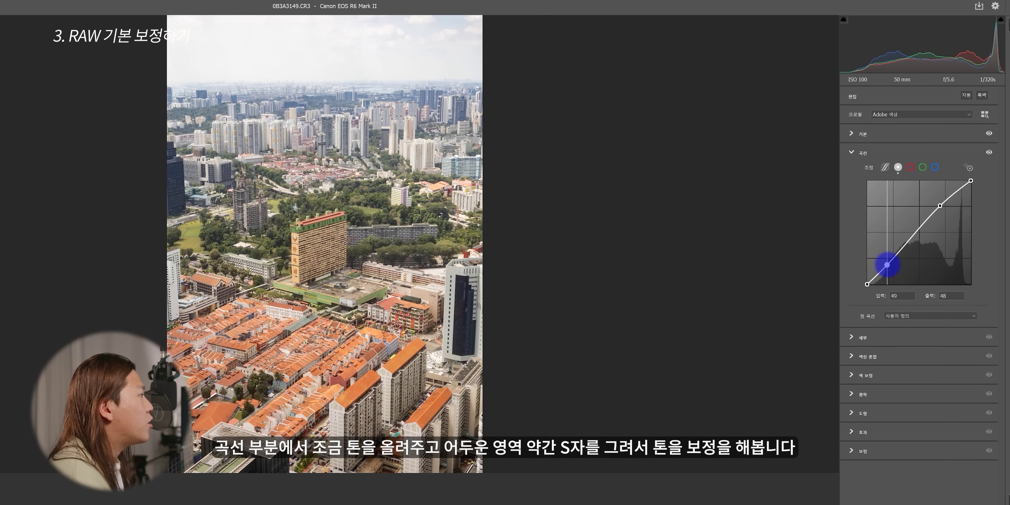
Step: Return to the Basic section and compare the photo before and after the corrections
click(852, 134)
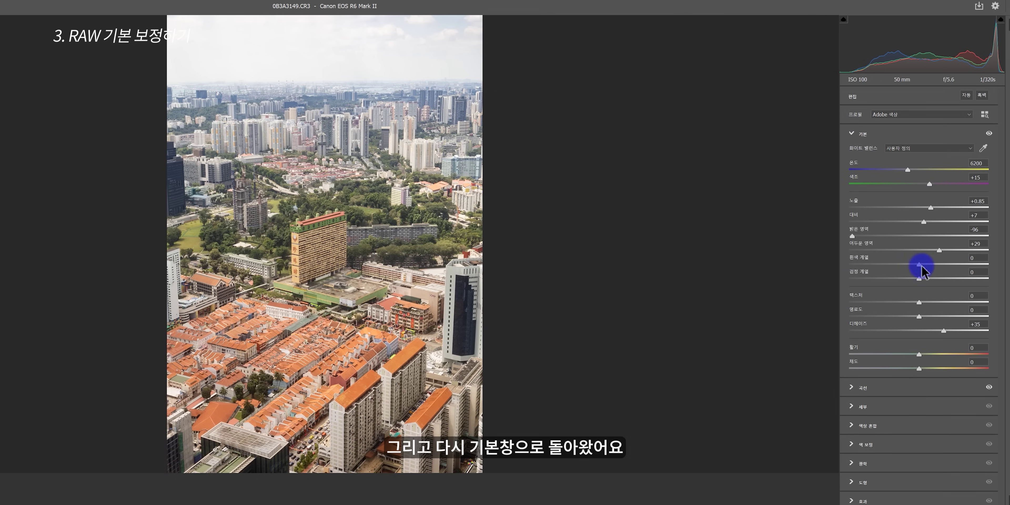
key(p)
key(p)
key(p)
key(p)
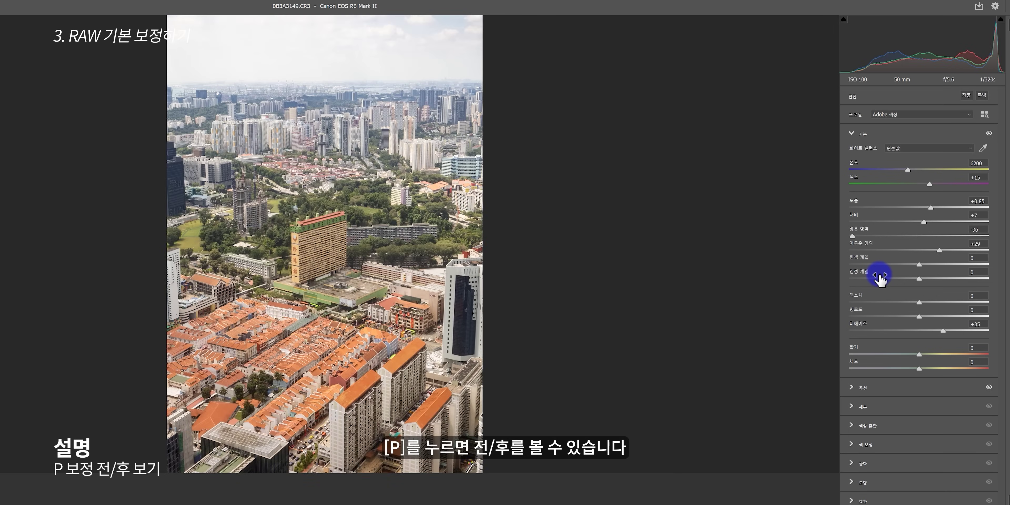
key(p)
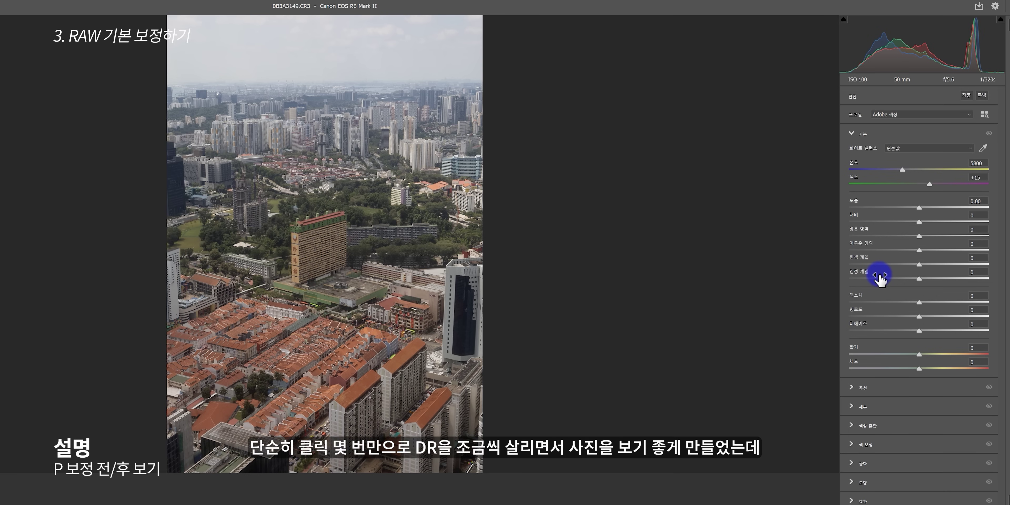
key(p)
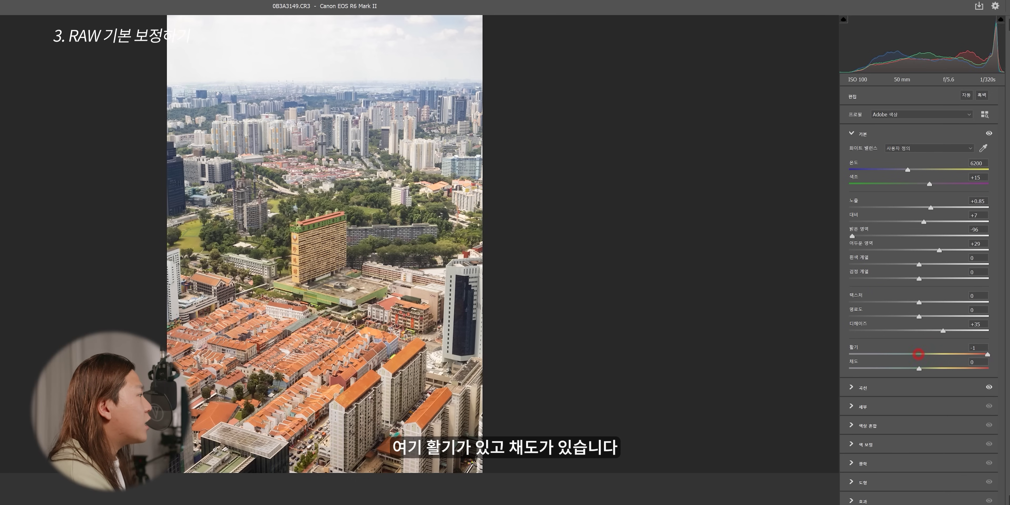
Step: Try vibrance and saturation at +100, and reset both to 0
drag(919, 368, 994, 380)
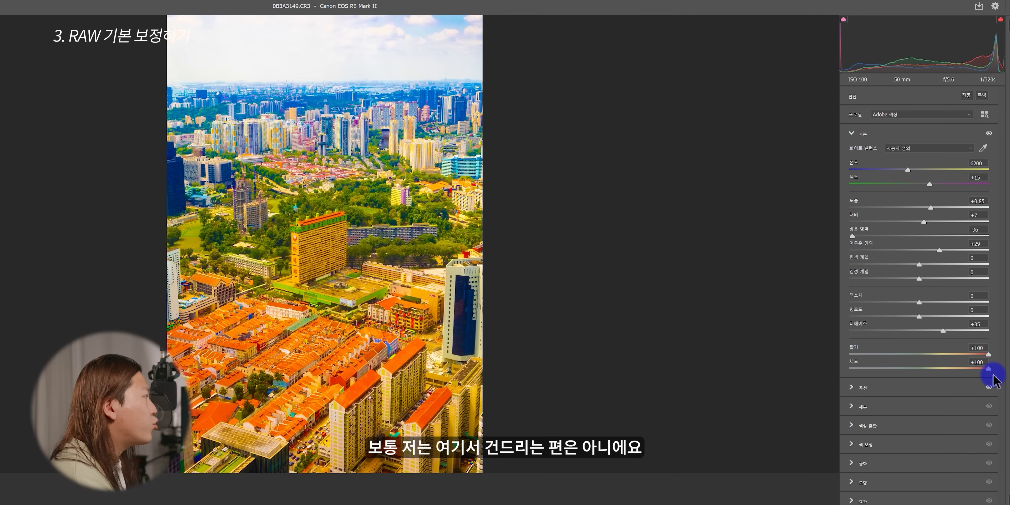
double_click(988, 354)
double_click(988, 369)
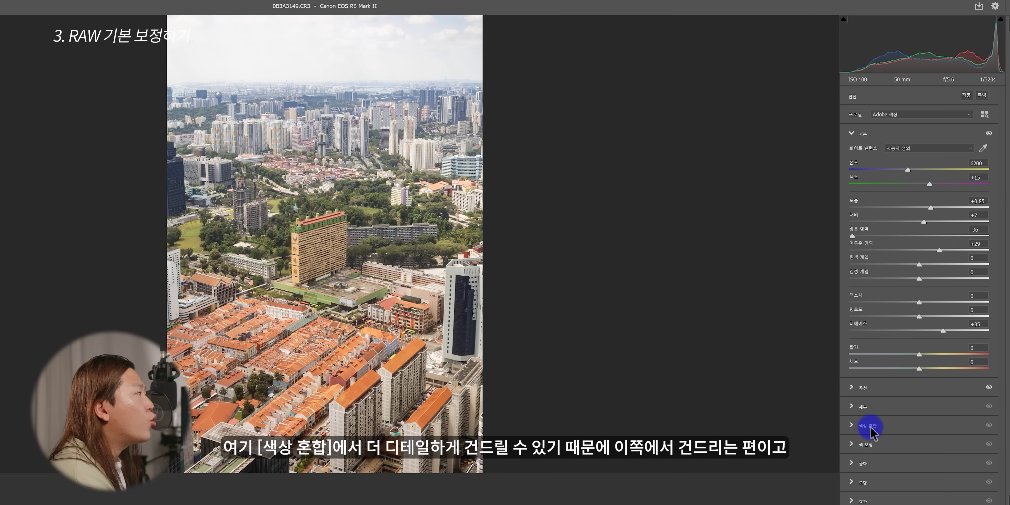
Step: Set the texture to +10 while checking the yellow building's facade up close, and view the whole photo again
mouse_move(868, 431)
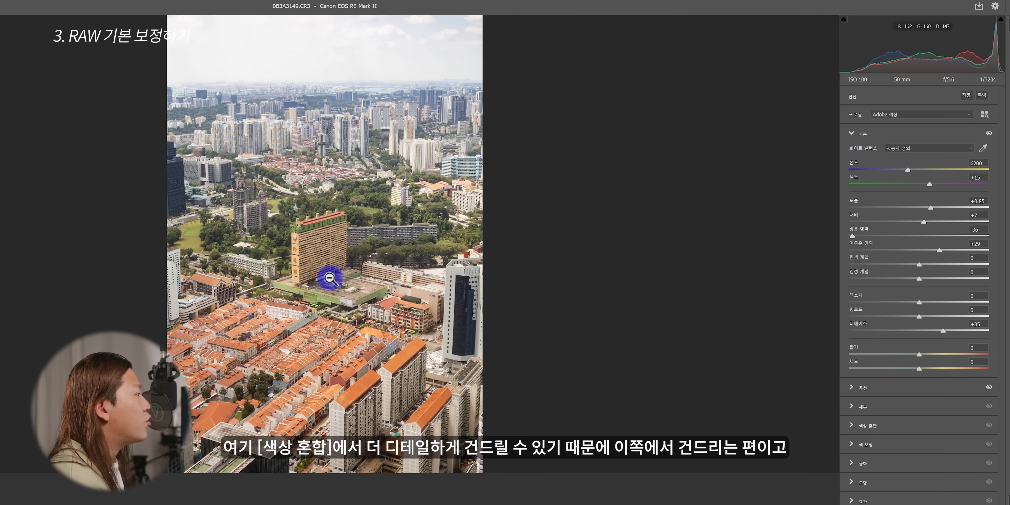
click(292, 251)
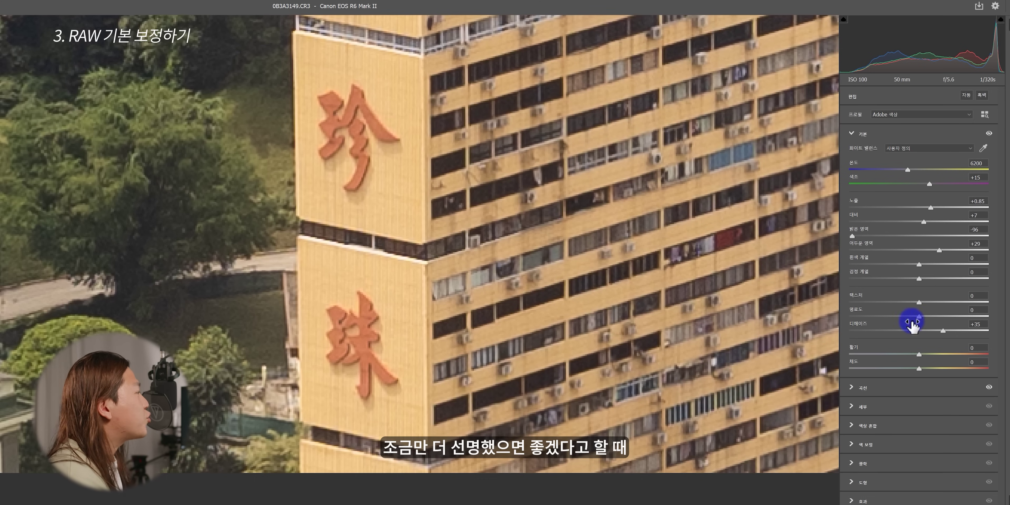
drag(919, 302, 925, 302)
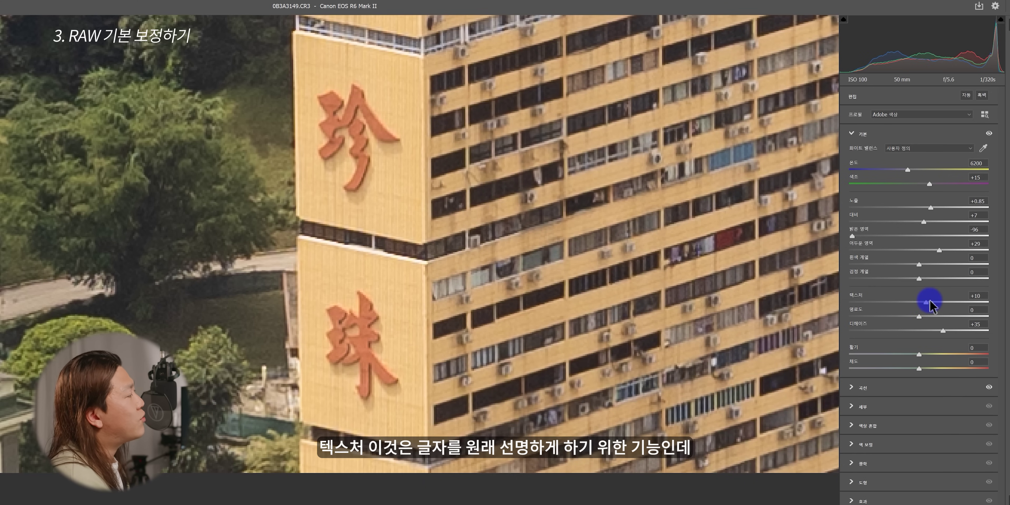
click(633, 194)
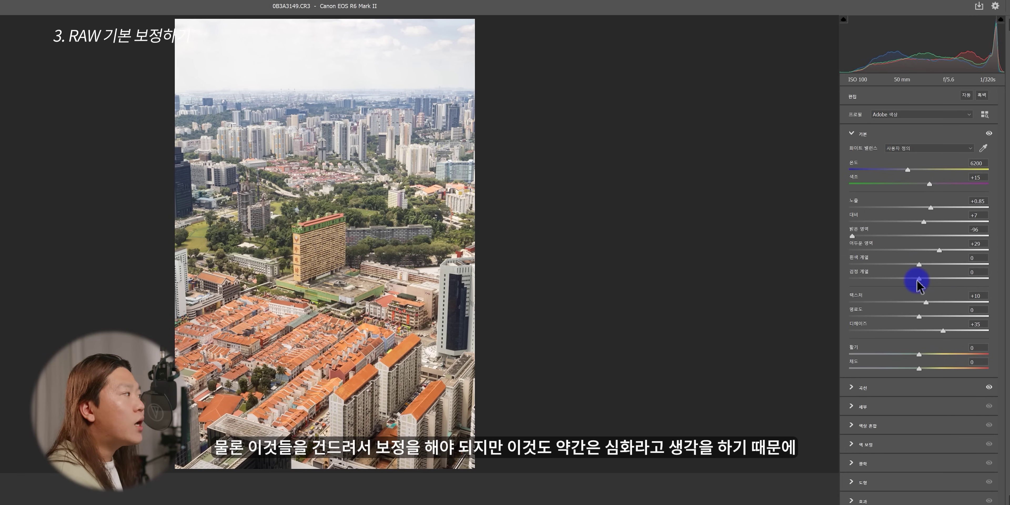
Step: Try extreme blacks and whites values, including blacks at -100, and return both to 0
drag(918, 279, 720, 278)
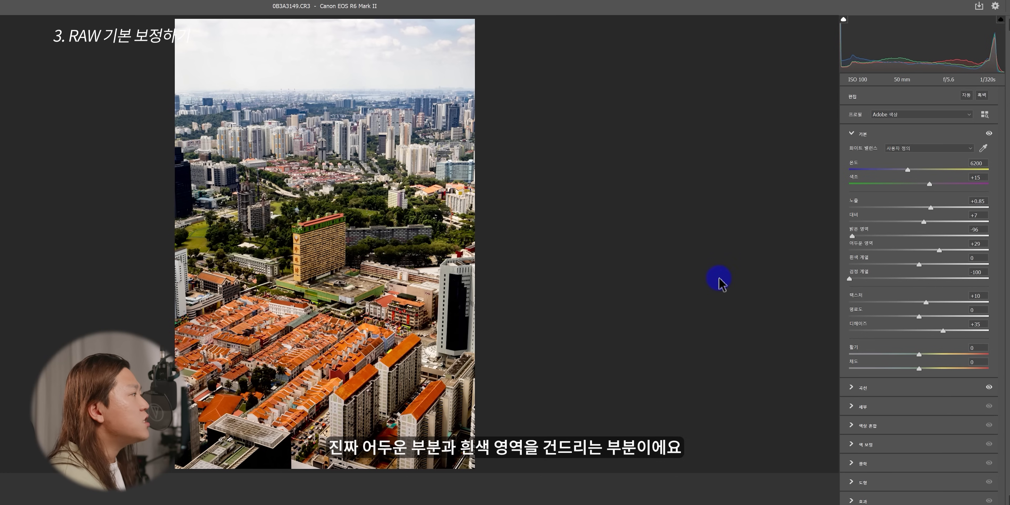
drag(849, 278, 991, 279)
drag(919, 264, 989, 264)
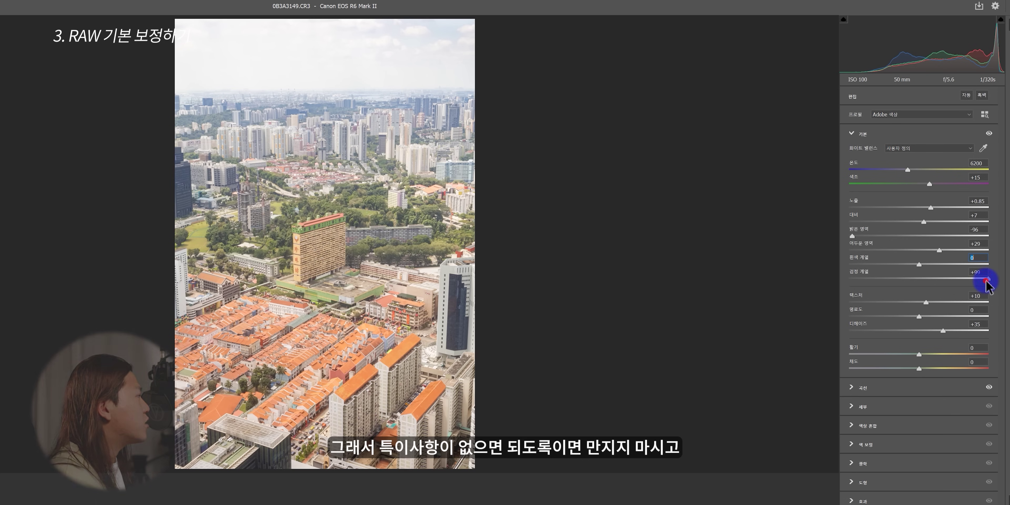
drag(987, 280, 917, 275)
text(0)
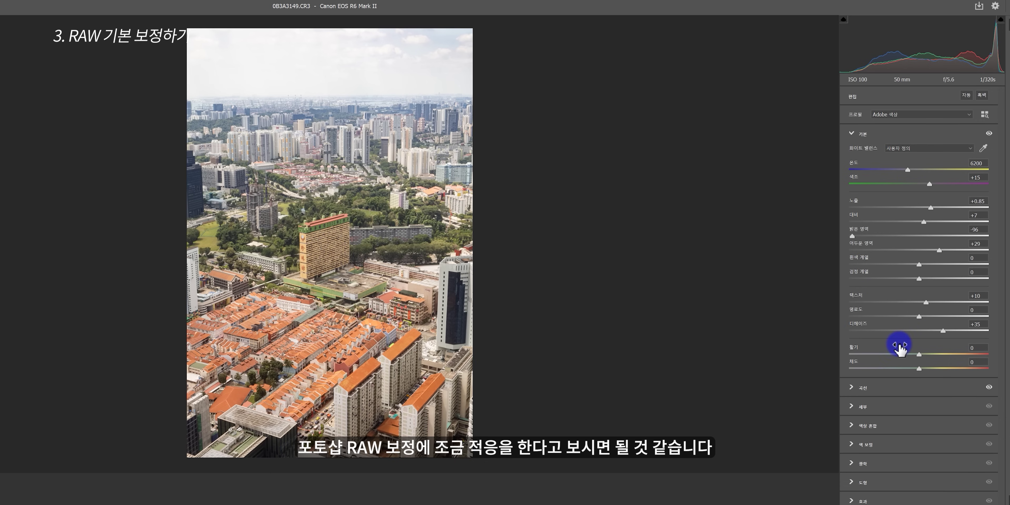
Step: Look through the red and green channel curves and the parametric curve with its tone range sliders
click(886, 397)
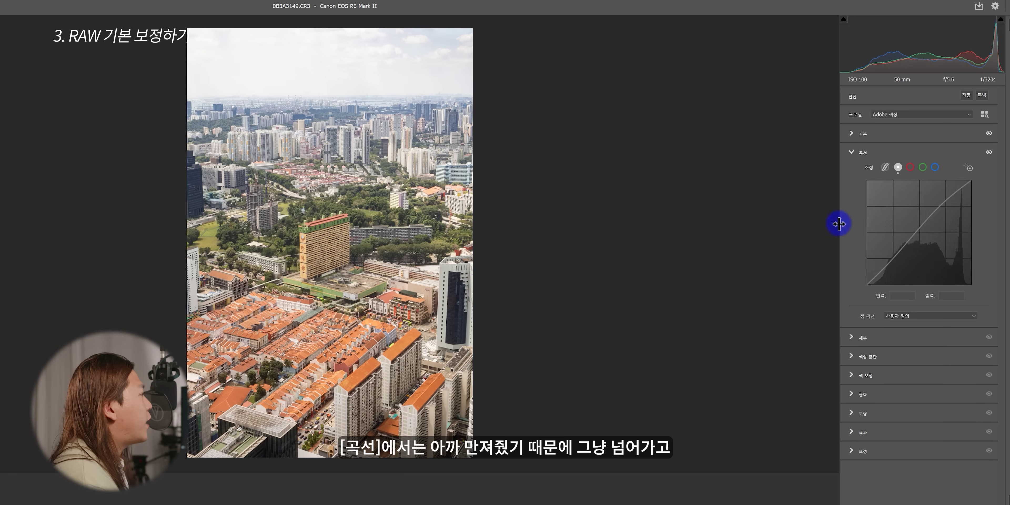
click(910, 168)
click(923, 168)
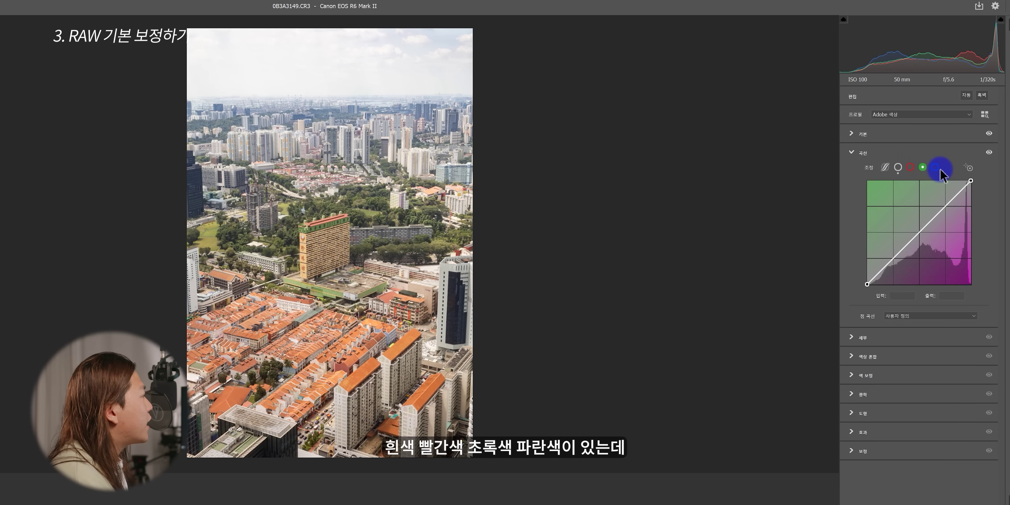
click(884, 168)
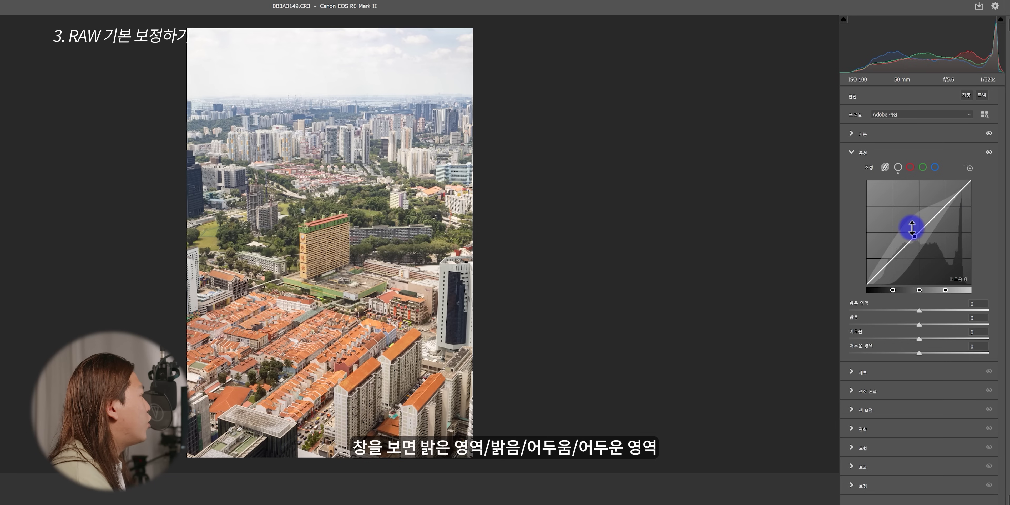
mouse_move(920, 311)
mouse_down()
mouse_move(935, 310)
mouse_move(902, 310)
mouse_move(948, 310)
mouse_move(918, 322)
mouse_move(936, 322)
mouse_move(902, 323)
mouse_move(918, 325)
mouse_up()
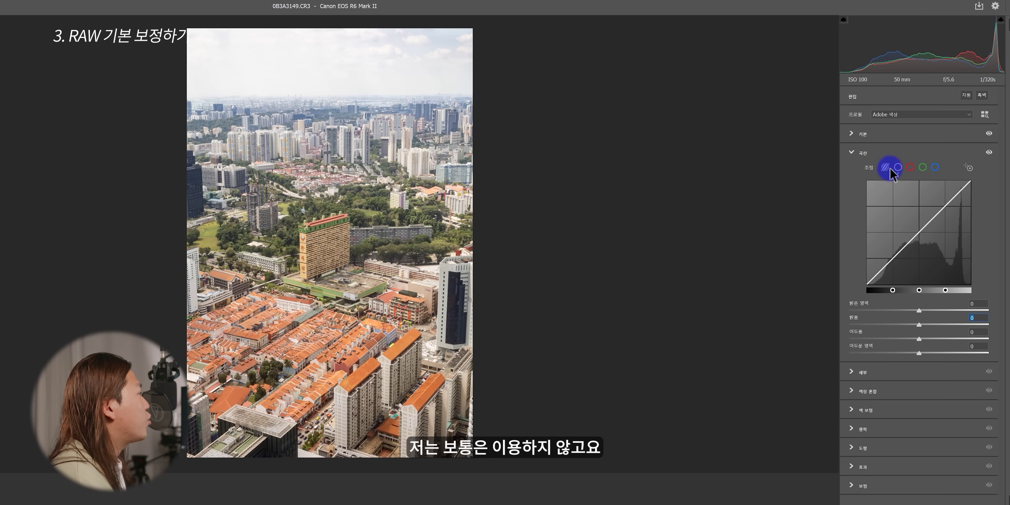
Step: Collapse the Curve section and expand the Color Mixer with the HSL saturation sliders, keeping the whole photo in view
click(854, 153)
click(857, 191)
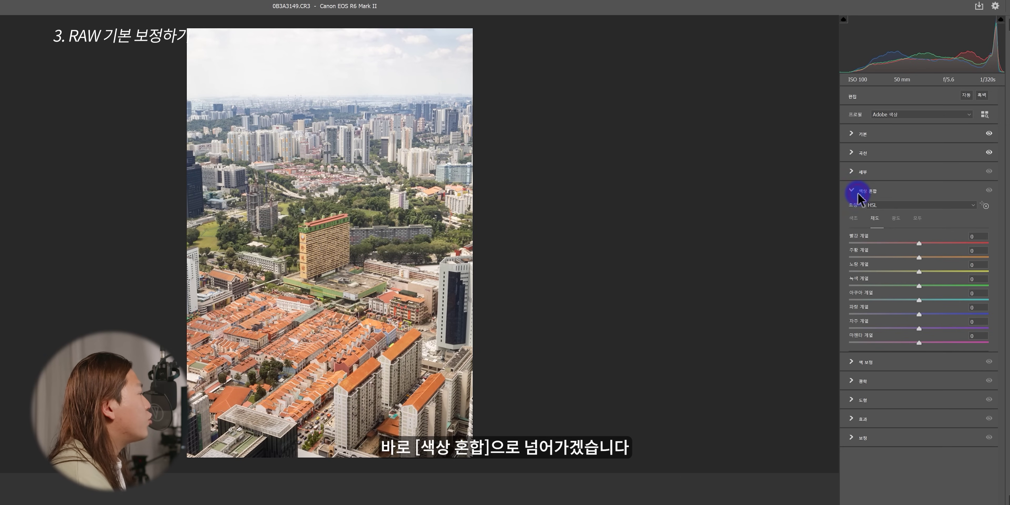
click(386, 210)
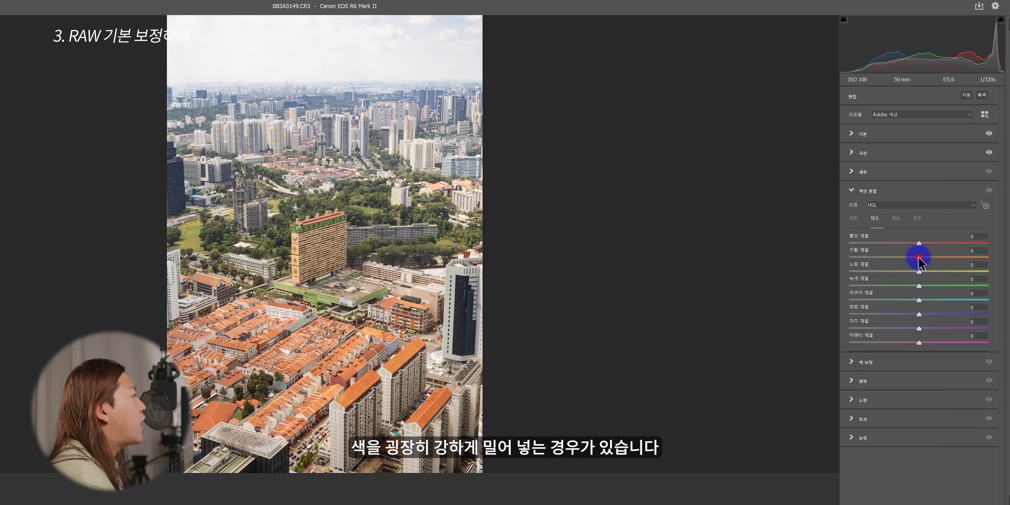
Step: Try orange, yellow and green saturation at +100, inspect the yellow building, and reset all three to 0
drag(919, 257, 996, 268)
drag(920, 274, 990, 285)
click(306, 250)
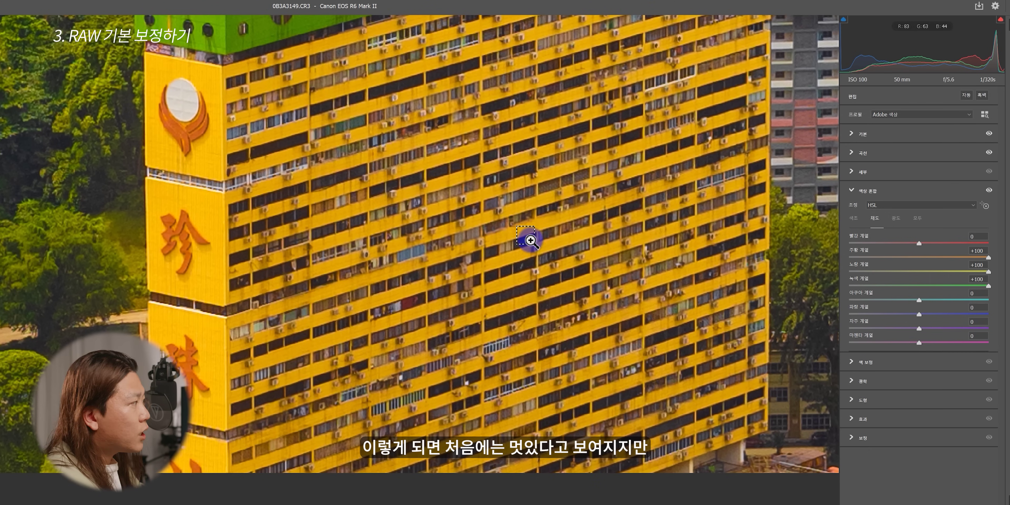
click(529, 240)
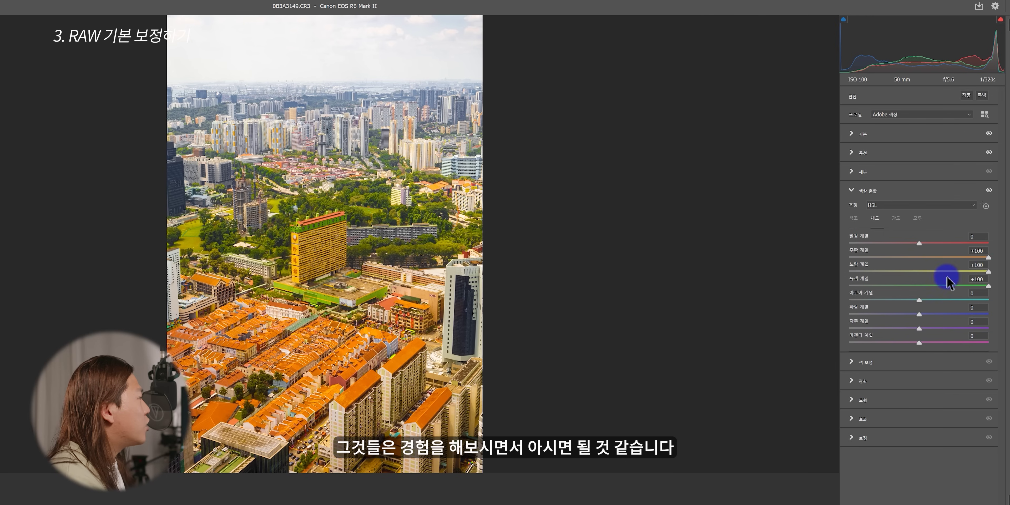
double_click(988, 257)
double_click(988, 271)
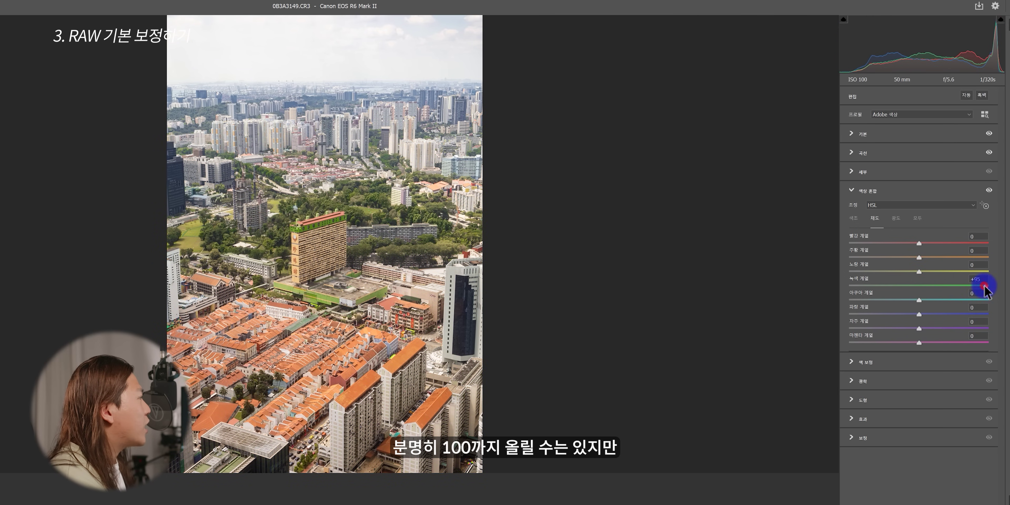
double_click(985, 286)
Step: Set the orange saturation to +65 and the yellow saturation to +13, judging the effect on the yellow building
drag(919, 259, 988, 257)
click(323, 219)
drag(520, 206, 356, 212)
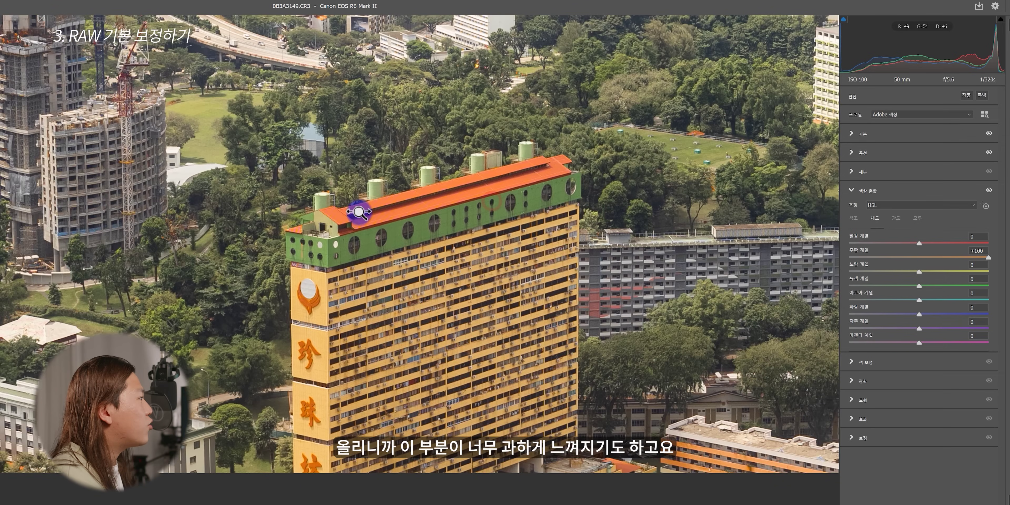
drag(421, 284, 592, 271)
drag(919, 271, 989, 271)
drag(627, 267, 680, 232)
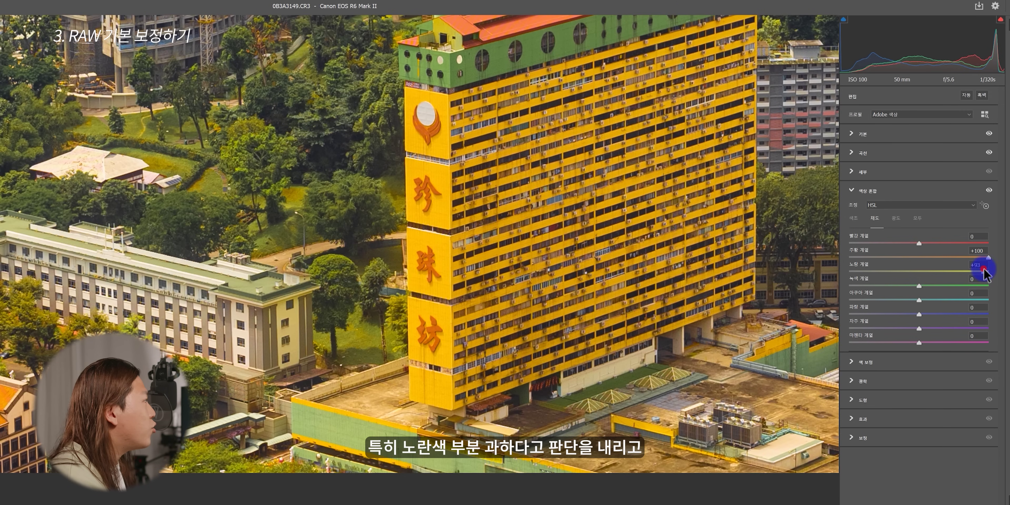
drag(987, 271, 927, 271)
mouse_move(983, 258)
mouse_down()
mouse_move(954, 259)
mouse_move(986, 258)
mouse_move(964, 258)
mouse_up()
Step: Try the blue and aqua saturation at +100 to see which areas they affect, then set them back to -1 and +1
alt+click(584, 246)
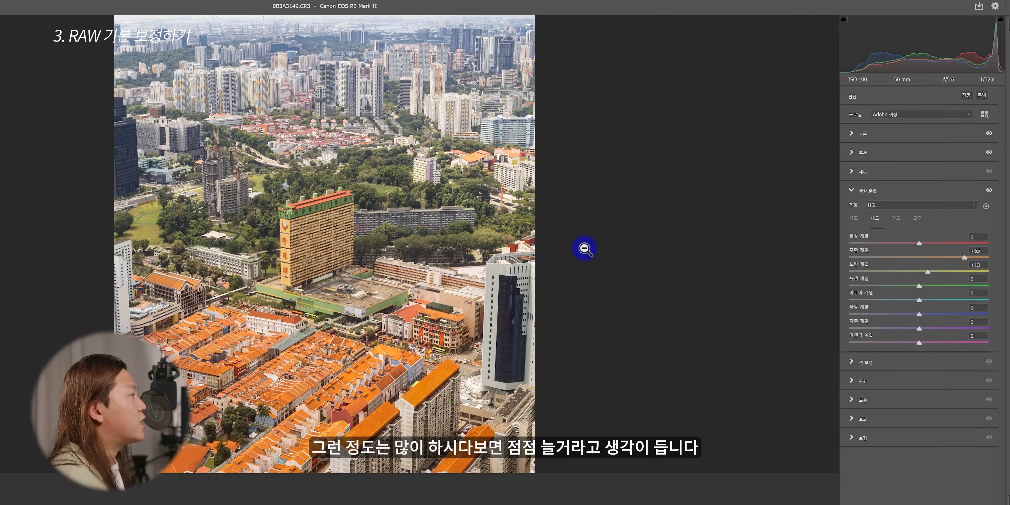
alt+click(381, 273)
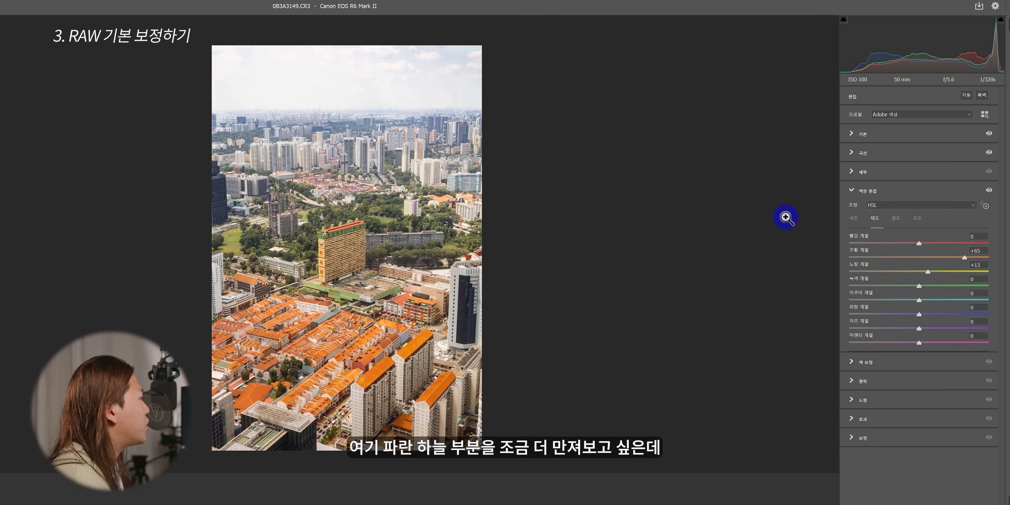
drag(918, 316, 1002, 309)
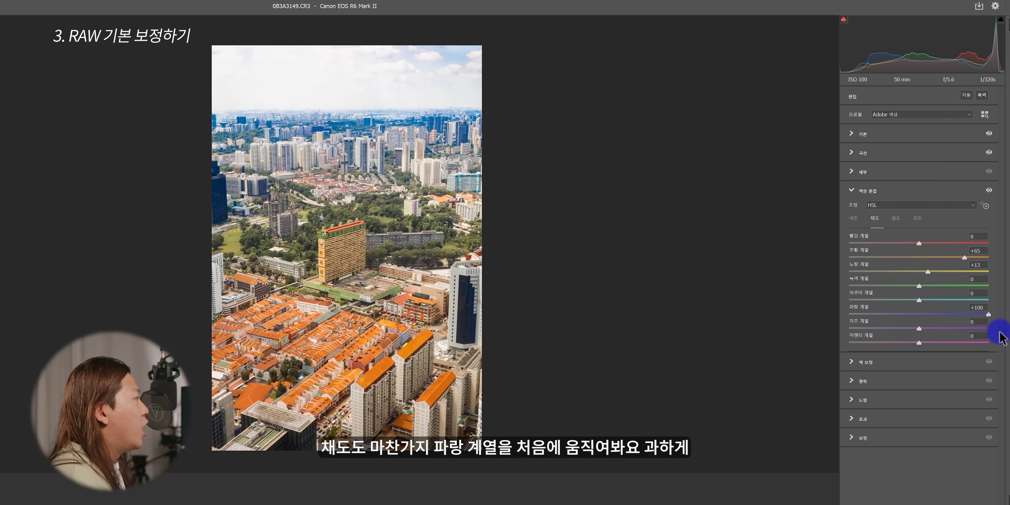
key(p)
key(p)
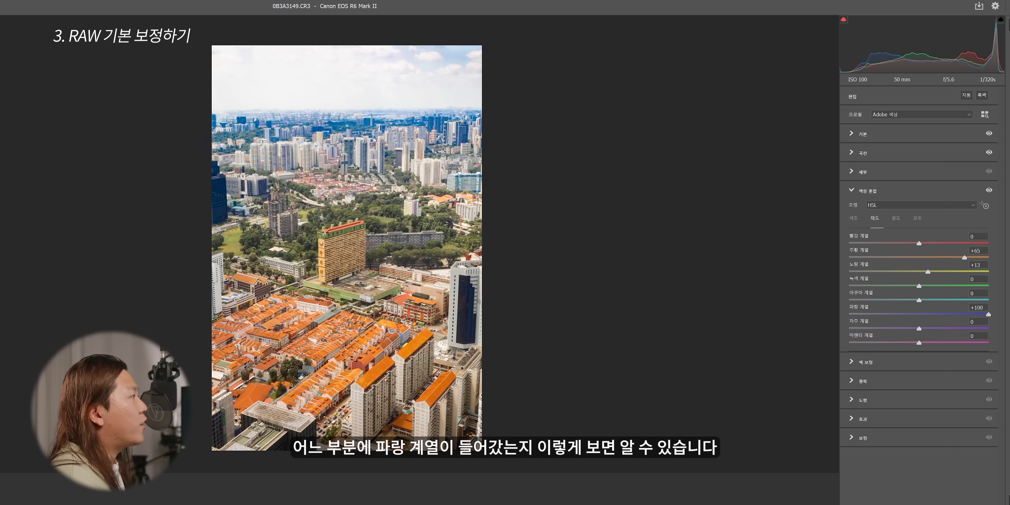
drag(874, 312, 903, 311)
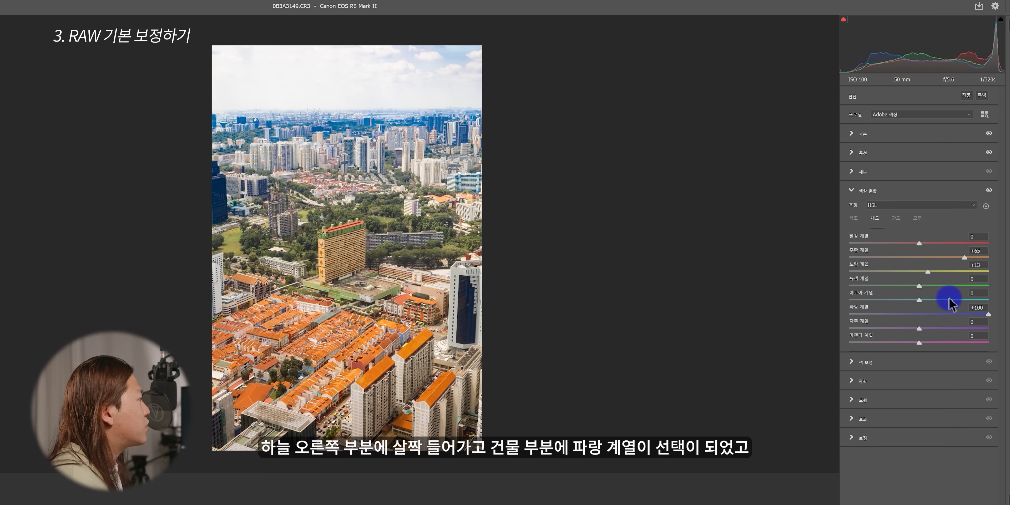
drag(987, 315, 917, 323)
click(918, 300)
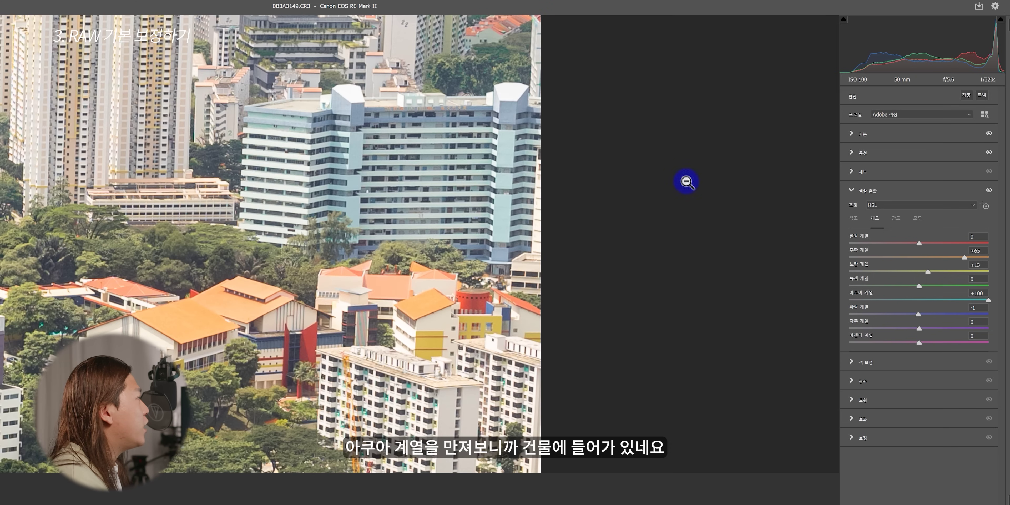
drag(986, 300, 949, 311)
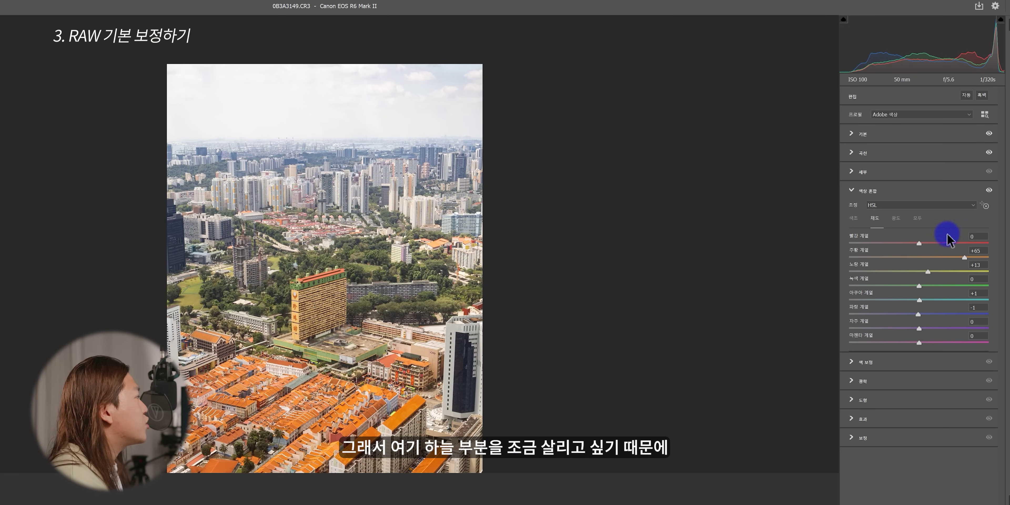
Step: Adjust the blues in the Color Mixer to luminance -48, saturation +22 and hue -10
click(896, 219)
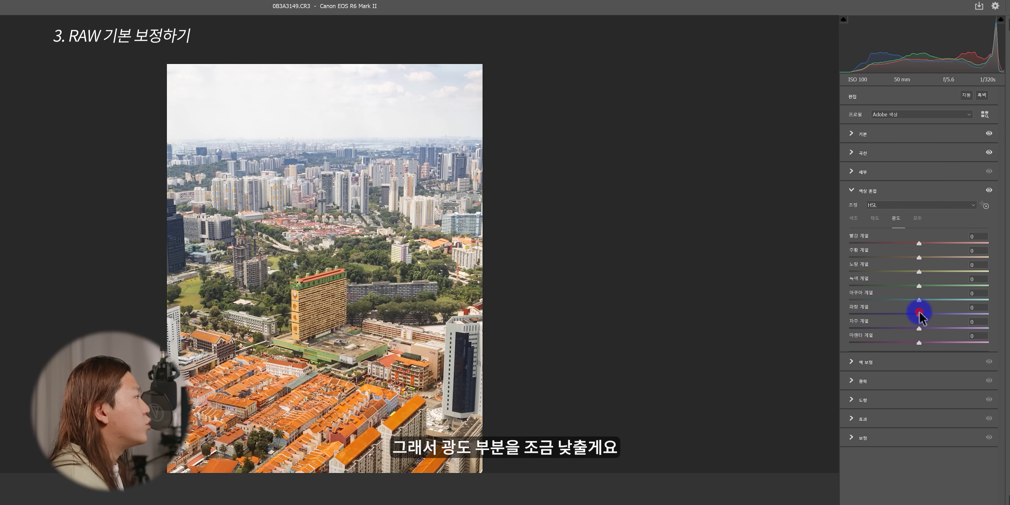
mouse_move(919, 314)
mouse_down()
mouse_move(886, 314)
mouse_move(947, 309)
mouse_move(917, 300)
mouse_move(930, 299)
mouse_up()
click(877, 223)
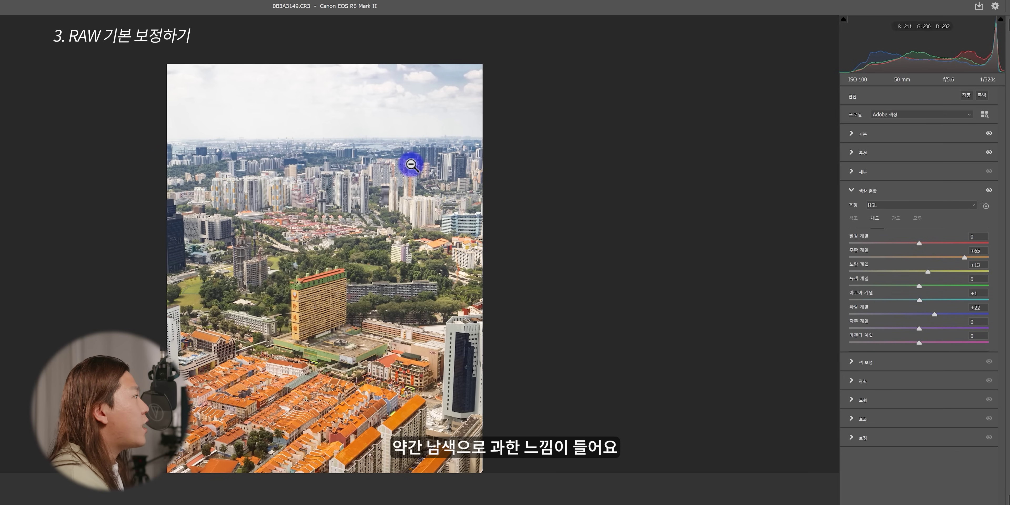
click(341, 149)
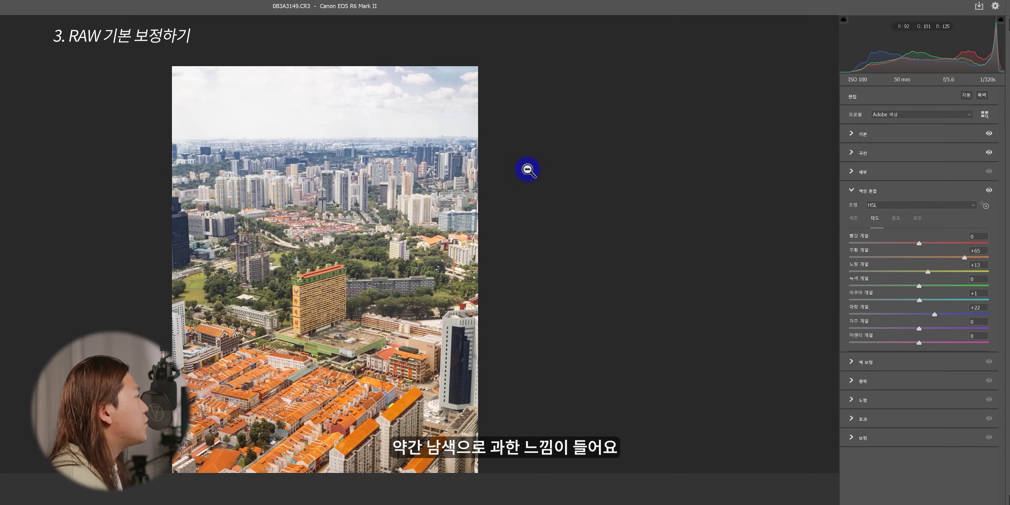
click(855, 218)
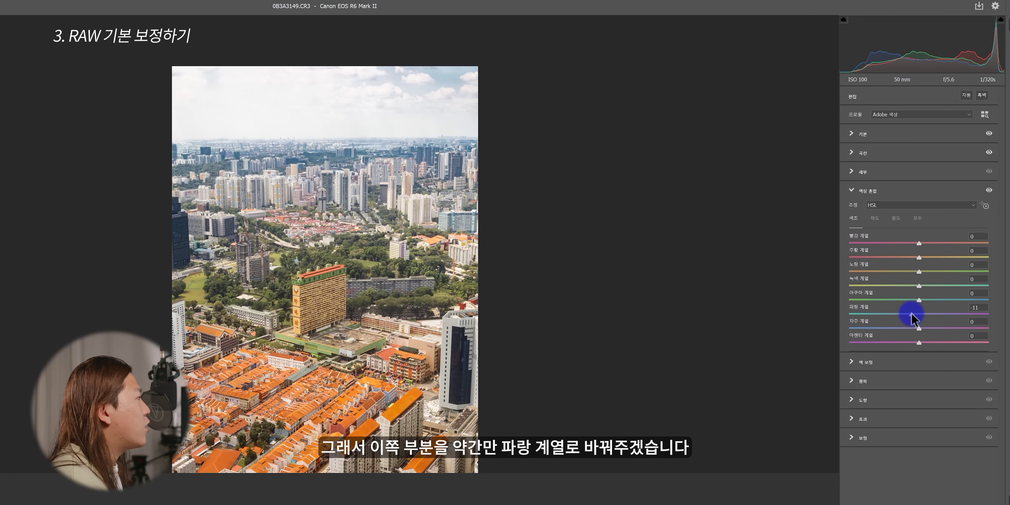
Step: Set the green saturation to -57 and the yellow saturation to -4, checking the trees around the yellow building
click(401, 219)
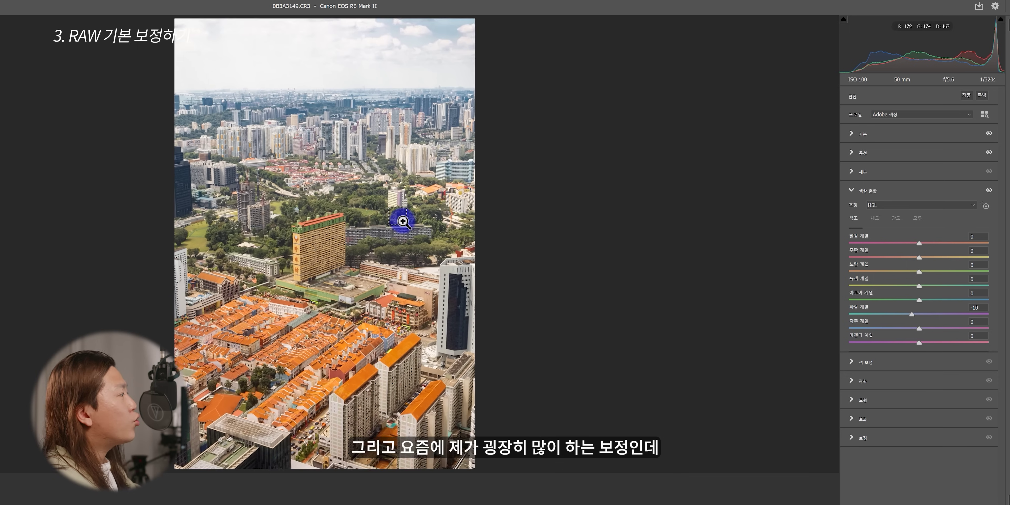
click(874, 219)
click(255, 241)
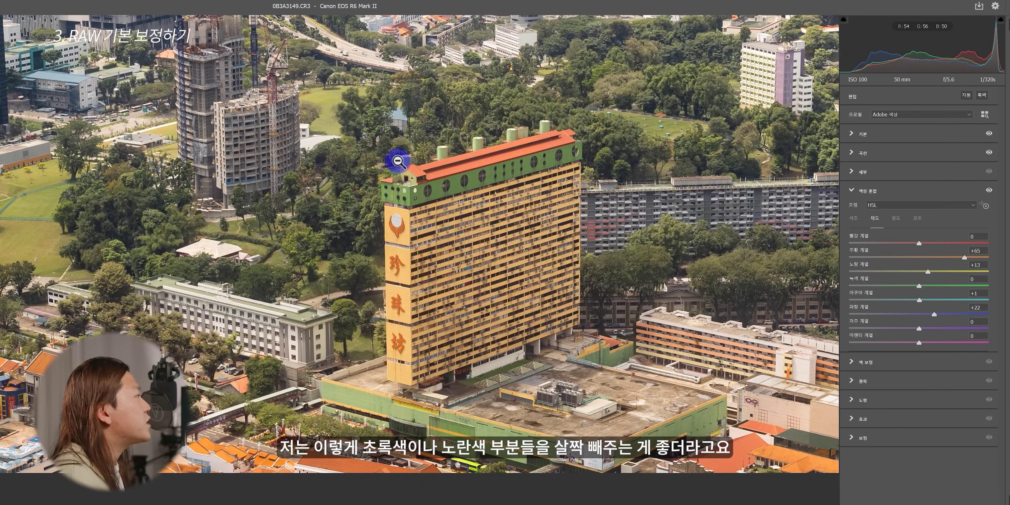
click(695, 160)
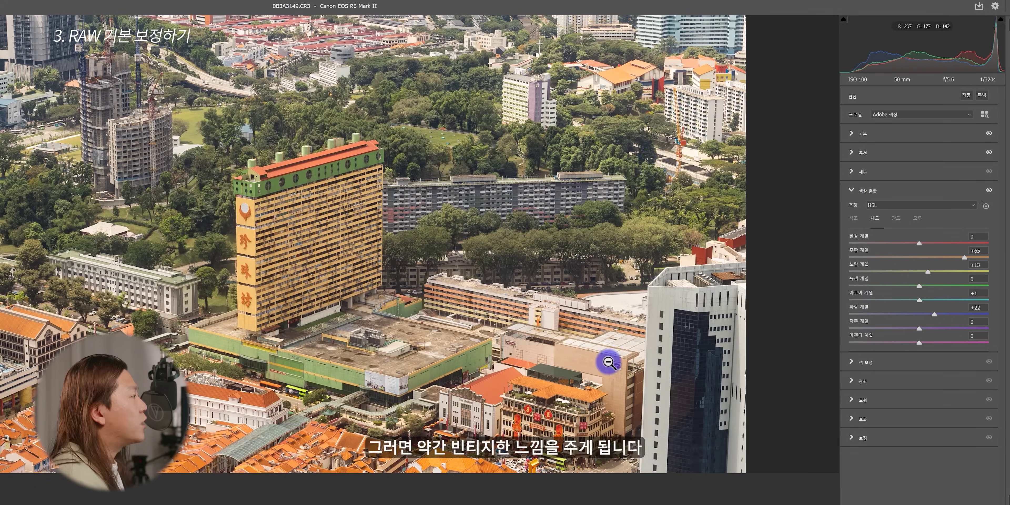
click(600, 364)
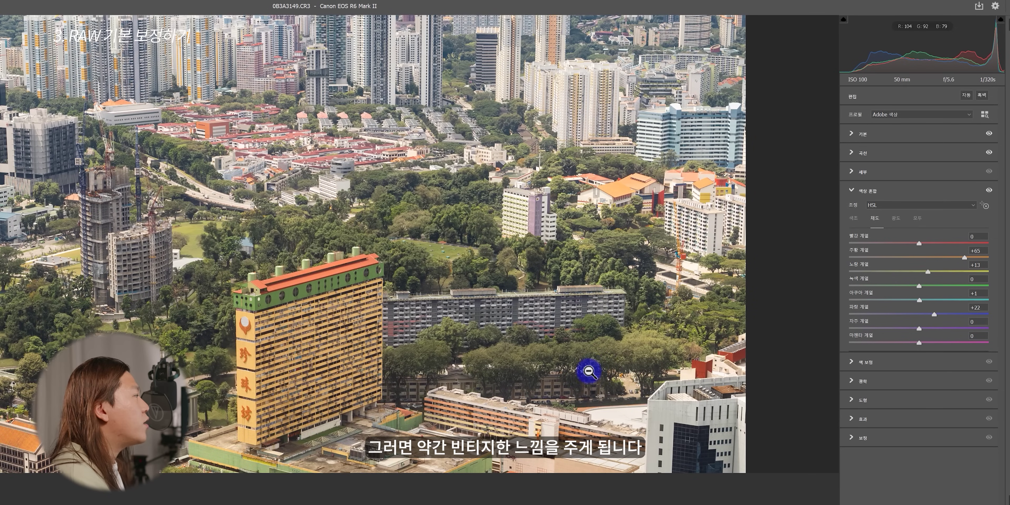
drag(918, 286, 879, 286)
drag(928, 272, 904, 274)
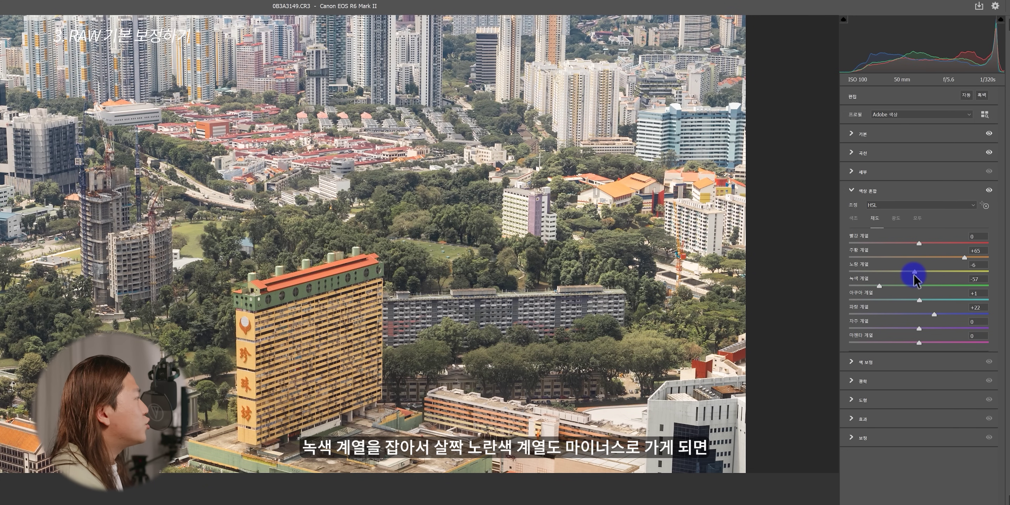
drag(915, 279, 916, 275)
click(352, 235)
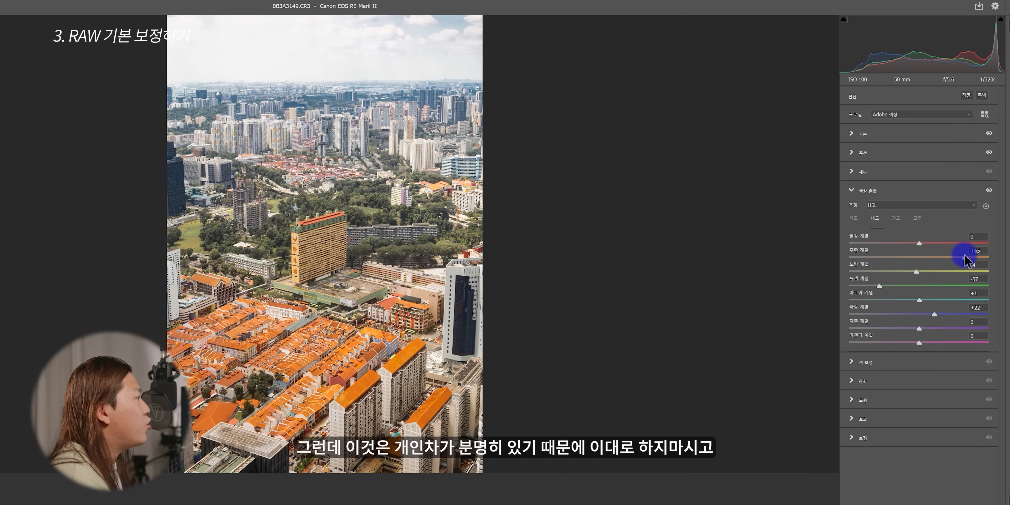
Step: Reduce the orange saturation to +19 and set the orange luminance to -7
drag(970, 260, 920, 267)
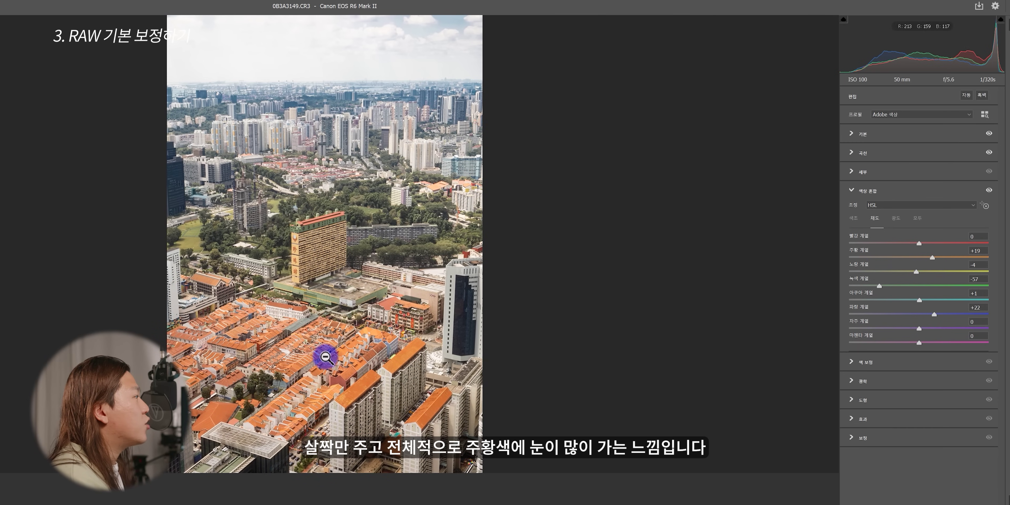
click(899, 220)
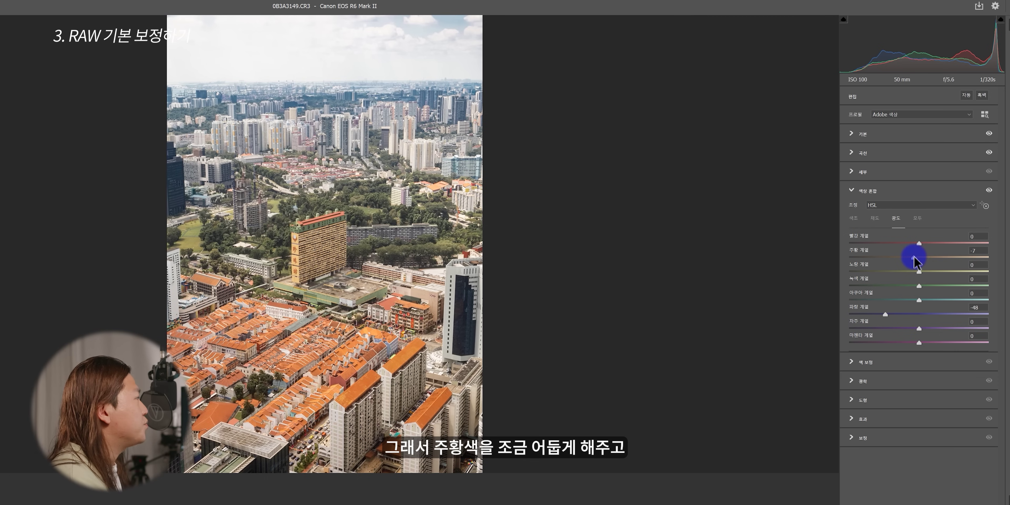
key(ctrl+minus)
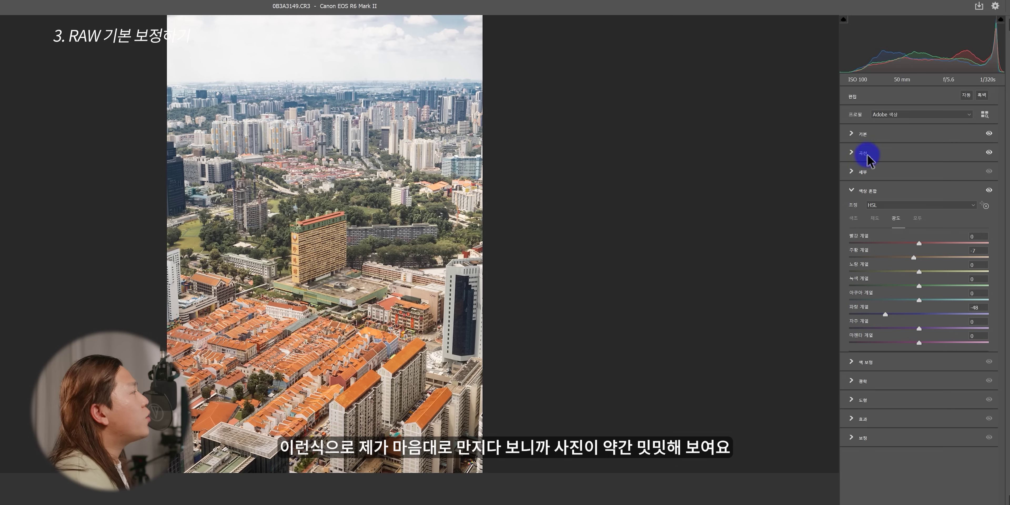
Step: Reshape the RGB point curve: raise the highlight point to about input 185, output 212, add a midtone point, and put the shadow point near 38, 41
click(854, 153)
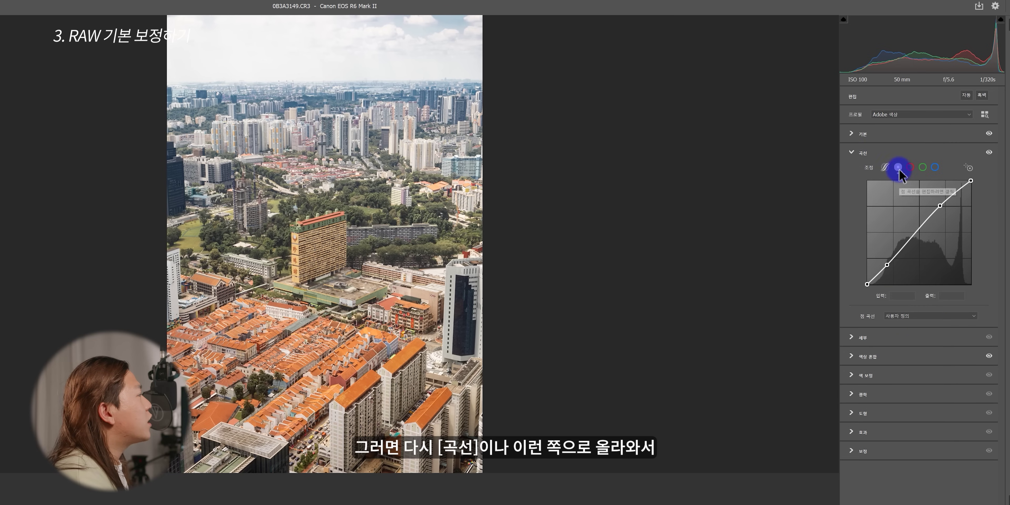
drag(941, 205, 942, 199)
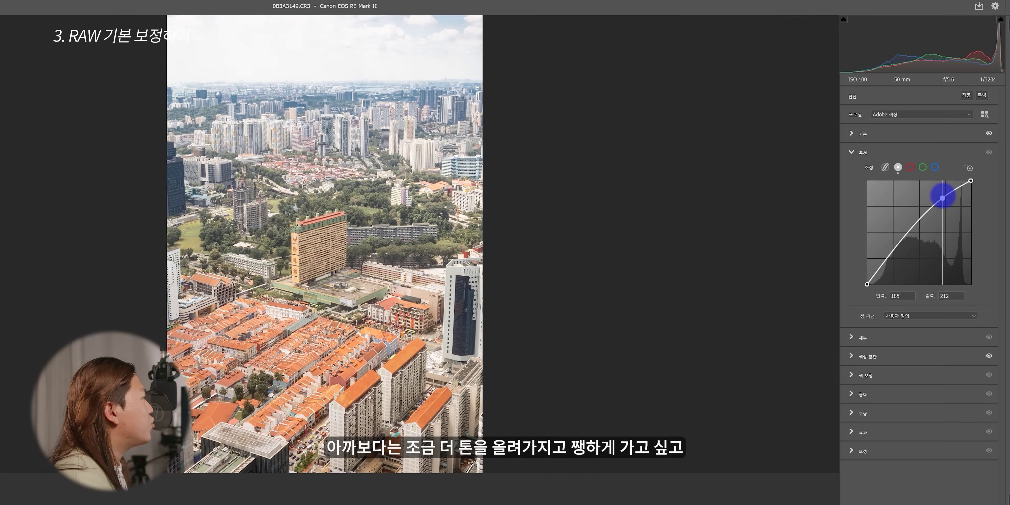
click(925, 213)
drag(888, 262, 882, 267)
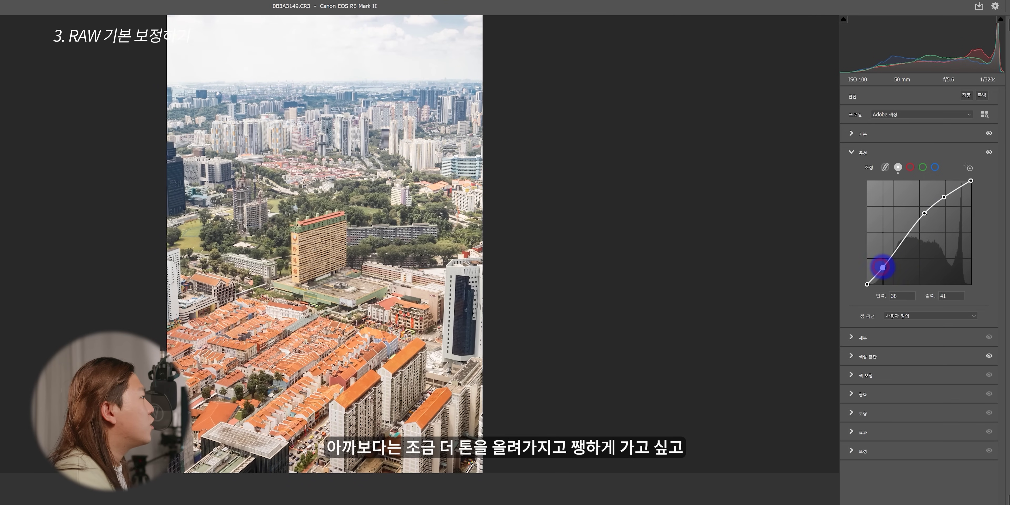
Step: Raise the yellow saturation slightly in the Color Mixer and open the corrected RAW photo in Photoshop
click(857, 134)
mouse_move(335, 206)
mouse_down()
mouse_move(390, 205)
mouse_move(325, 219)
mouse_up()
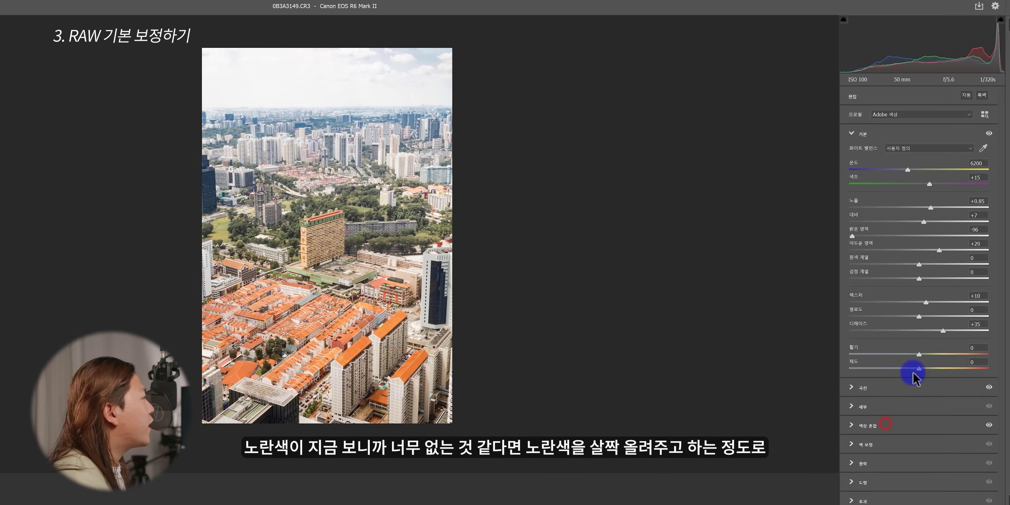
click(885, 424)
click(875, 218)
drag(920, 271, 928, 273)
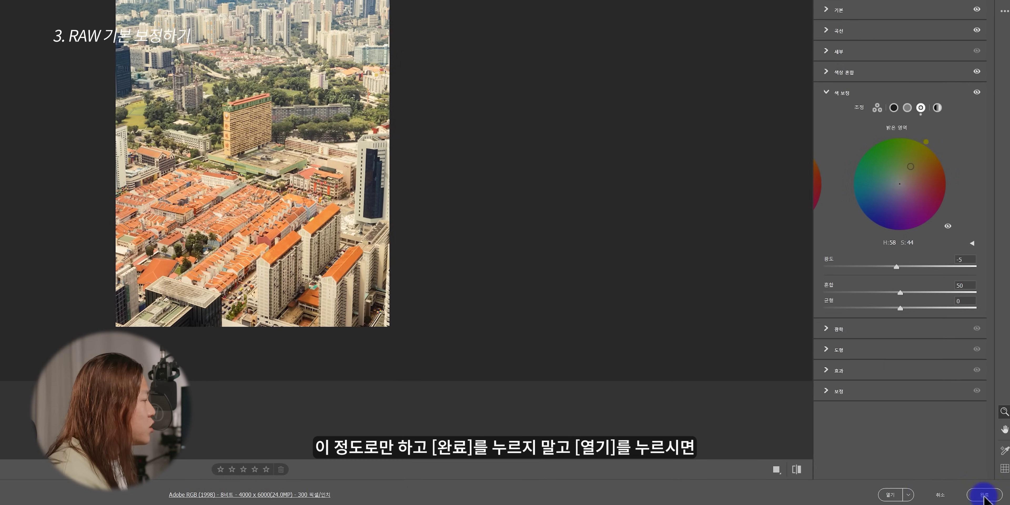
click(889, 497)
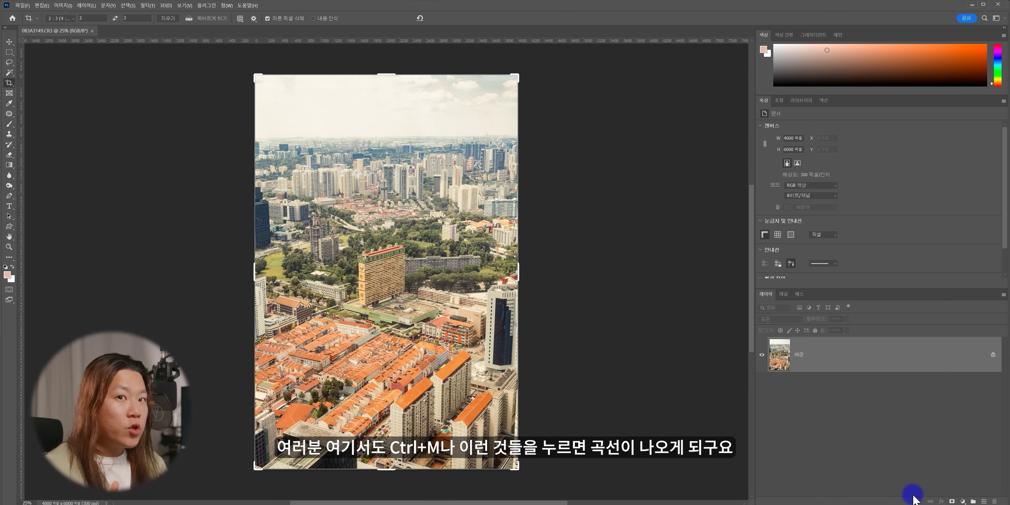
Step: Try lowering the RGB curve with Curves, and with Hue/Saturation set the reds' saturation to -5 and lower the yellows' saturation
key(ctrl+m)
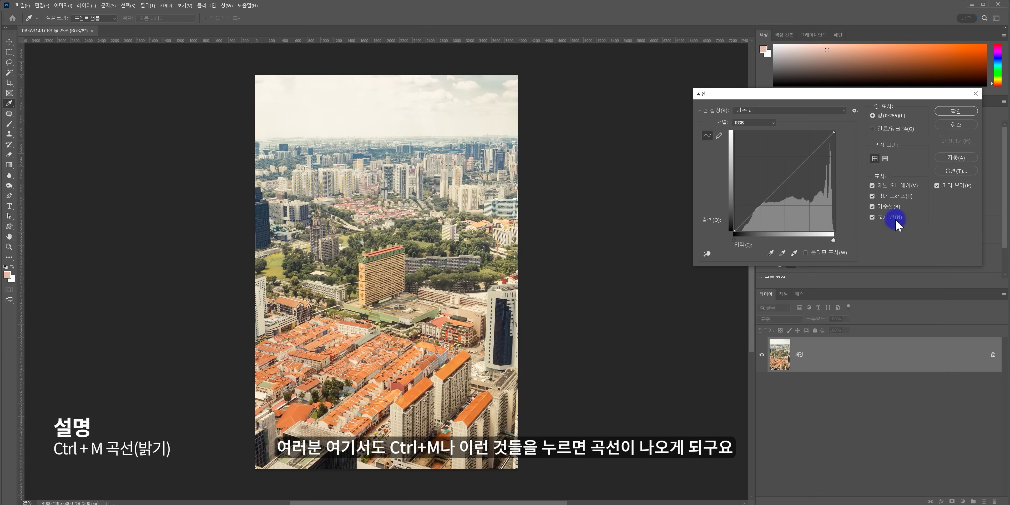
drag(795, 162, 785, 179)
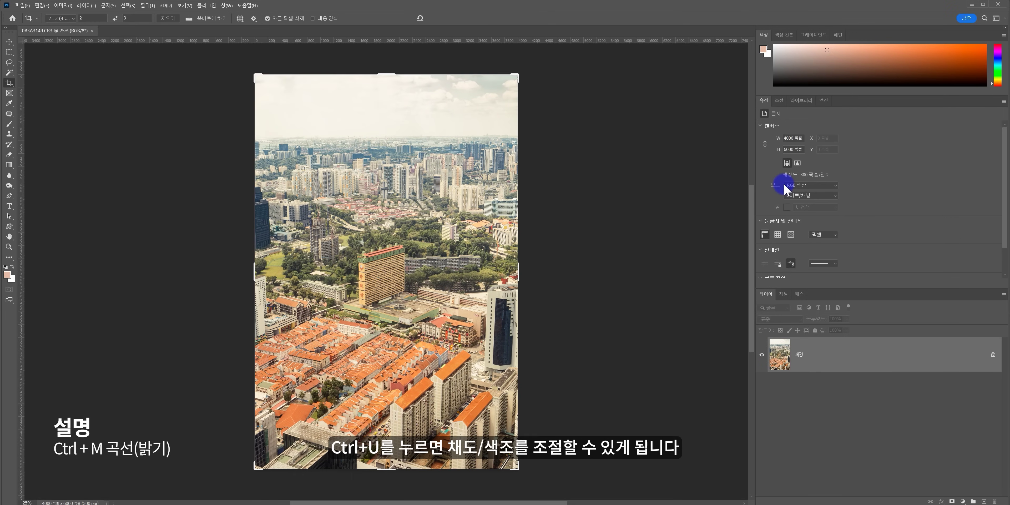
key(ctrl+u)
drag(658, 183, 732, 188)
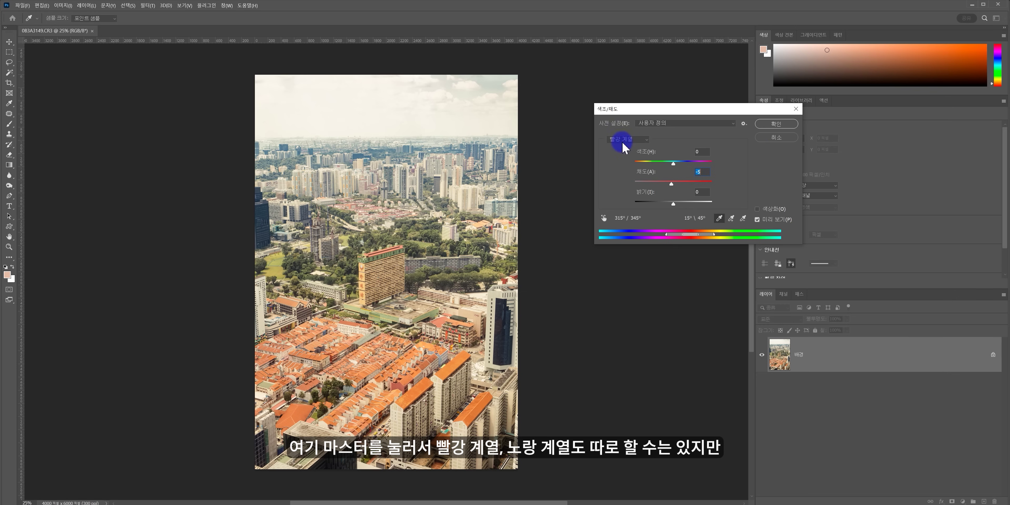
click(628, 139)
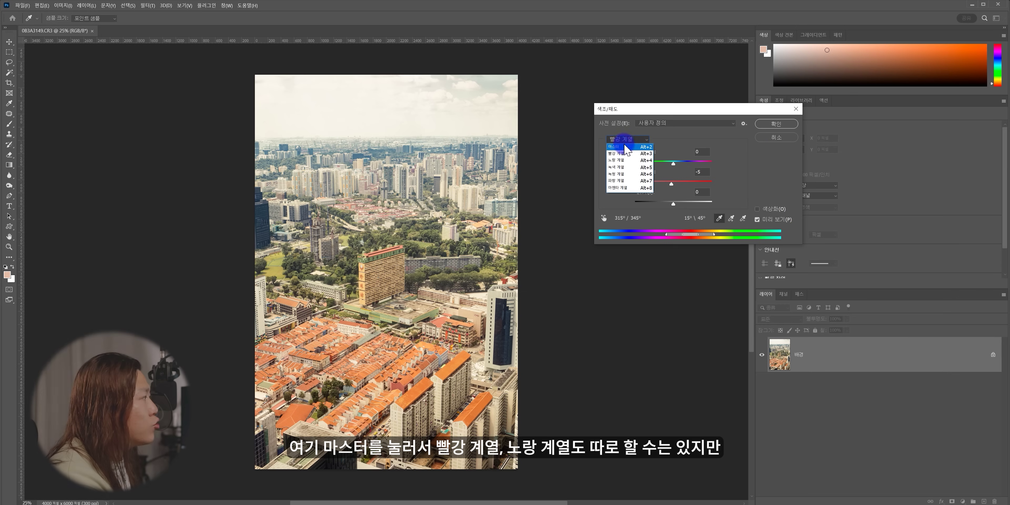
click(621, 160)
drag(672, 183, 546, 190)
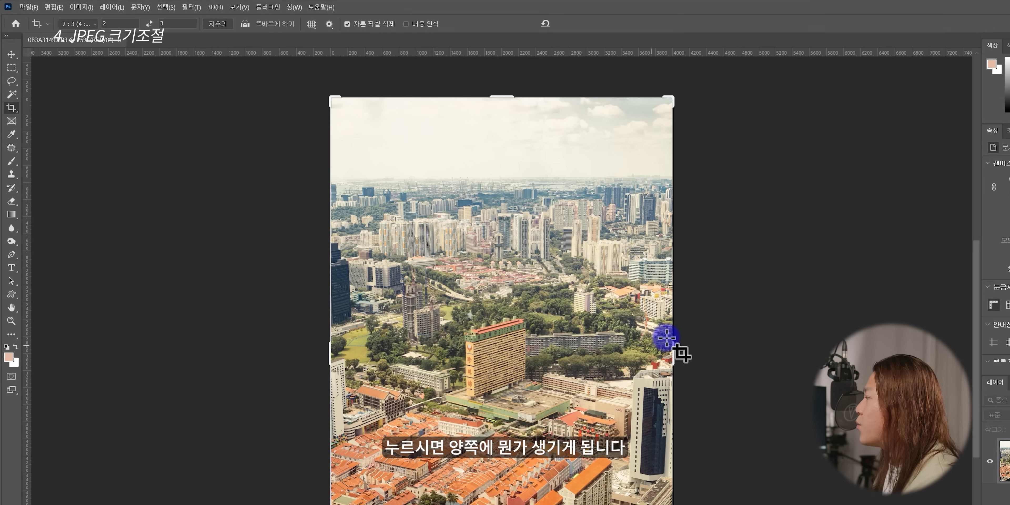
Step: Try a tighter 2:3 crop centred on the middle of the photo
click(653, 343)
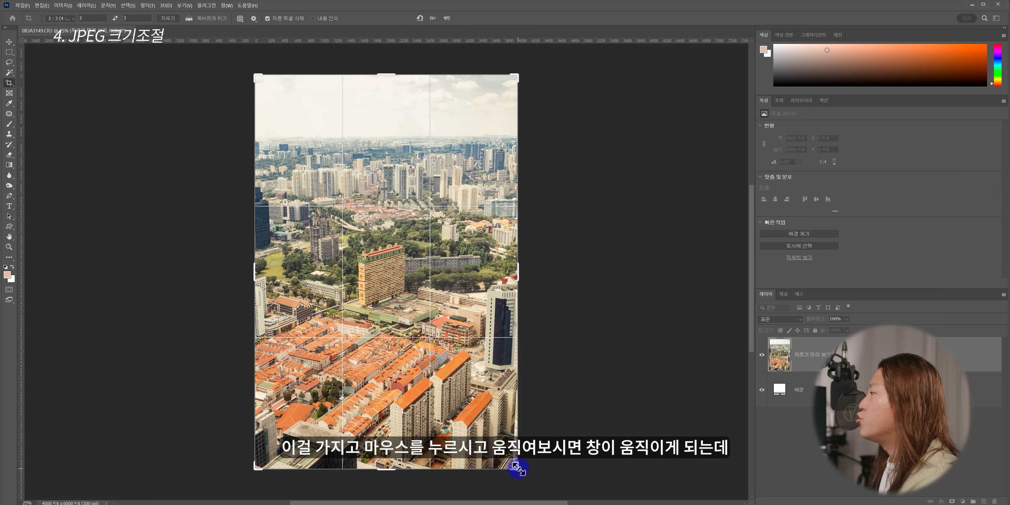
drag(517, 468, 482, 415)
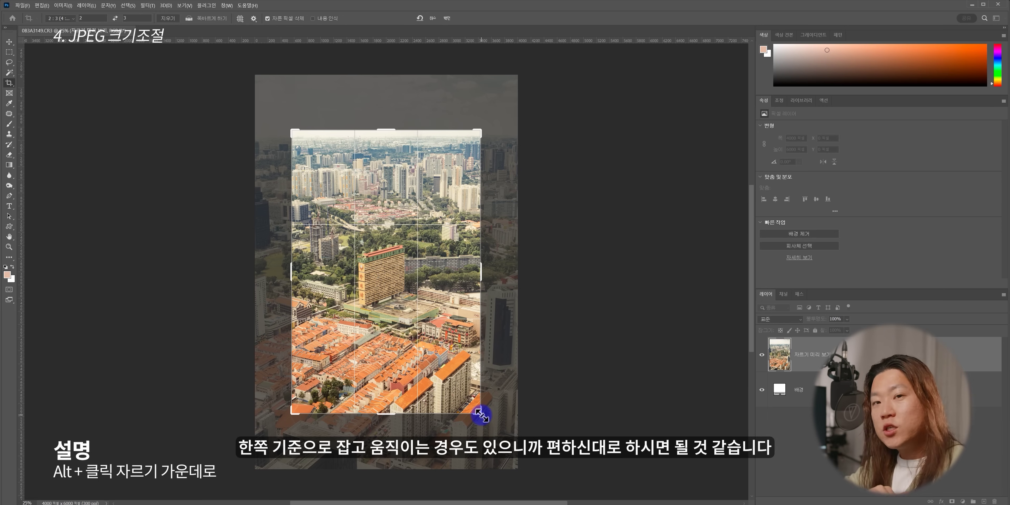
key(Escape)
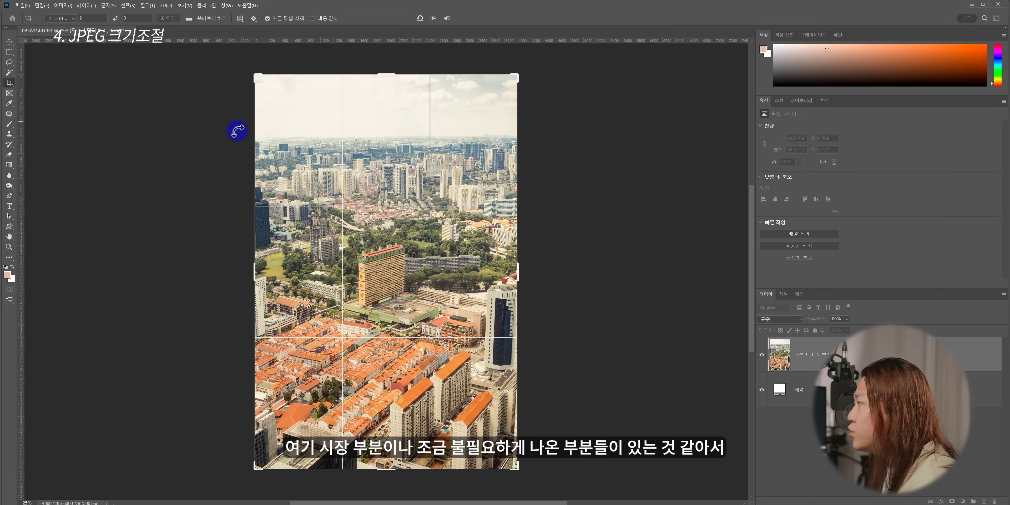
Step: Crop the photo at the 2:3 ratio to about 3388 x 5082 px, trimming the unneeded areas around the edges
drag(515, 472, 501, 434)
drag(422, 316, 429, 325)
key(Return)
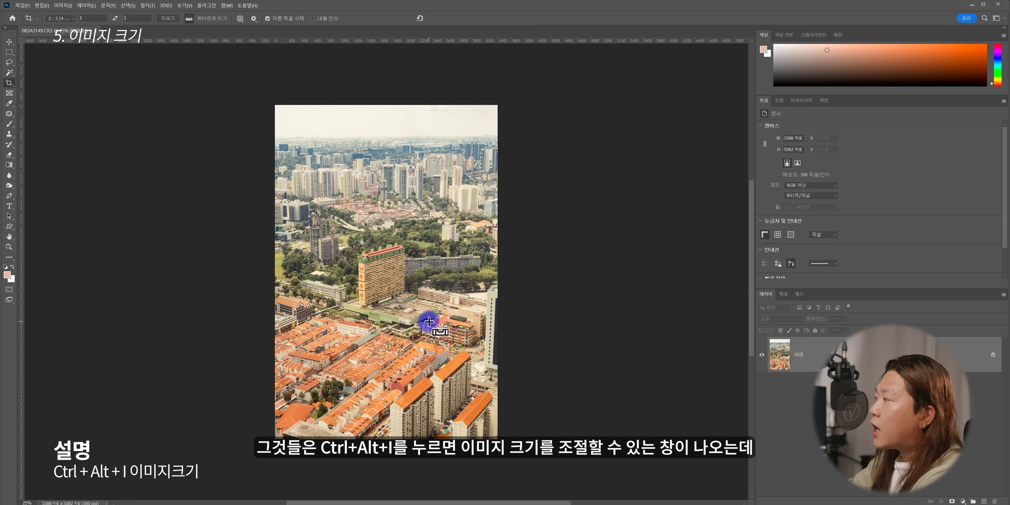
Step: Try resizing the image to 2000 pixels wide with width and height unlinked, and undo the distorted resize
key(ctrl+alt+i)
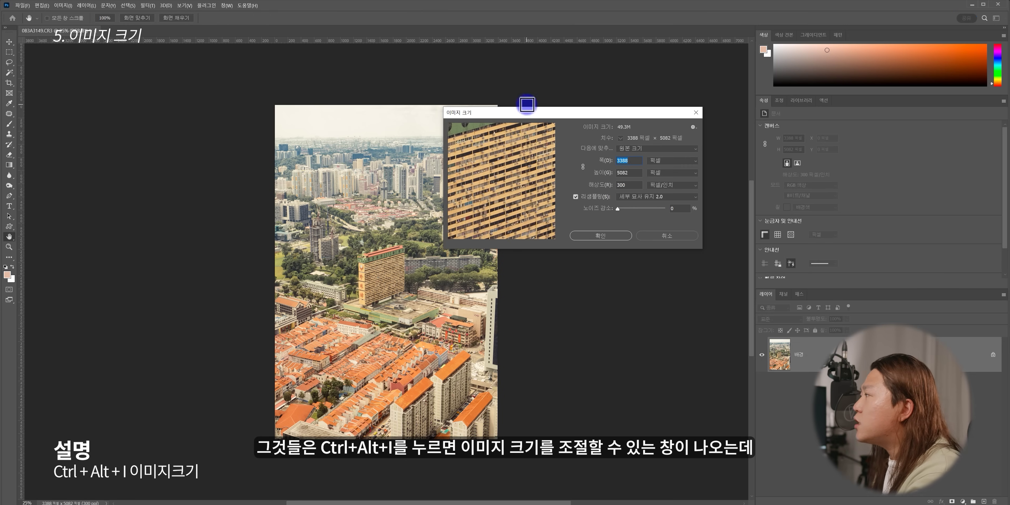
drag(531, 113, 346, 103)
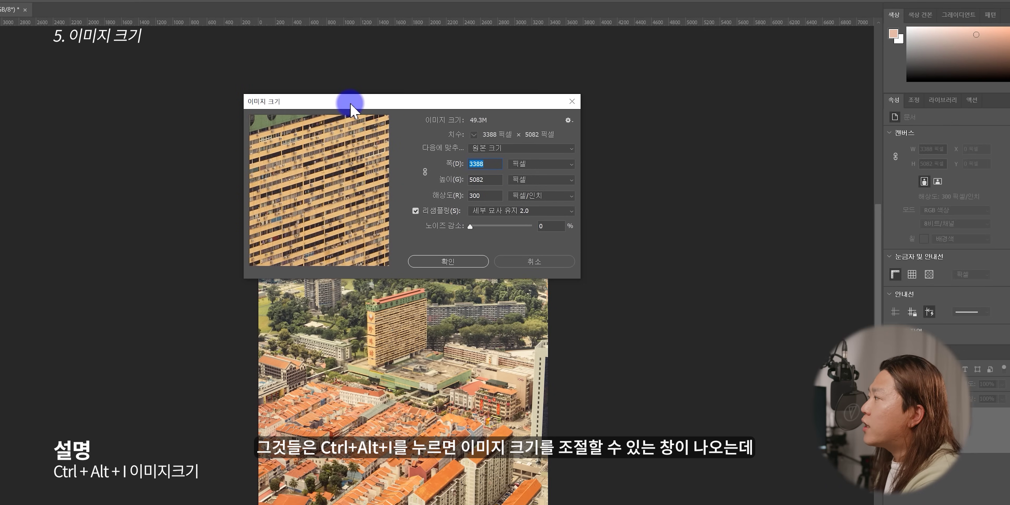
click(541, 164)
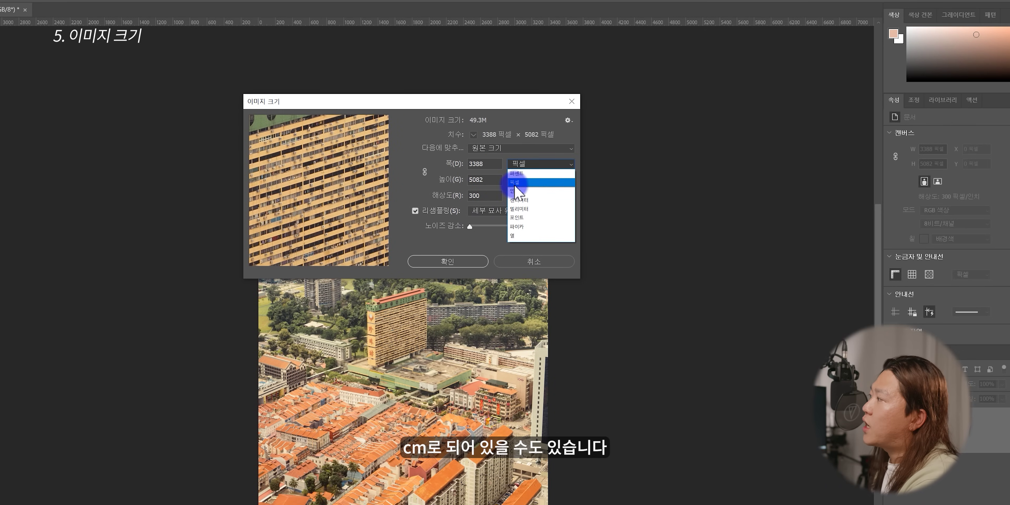
click(525, 183)
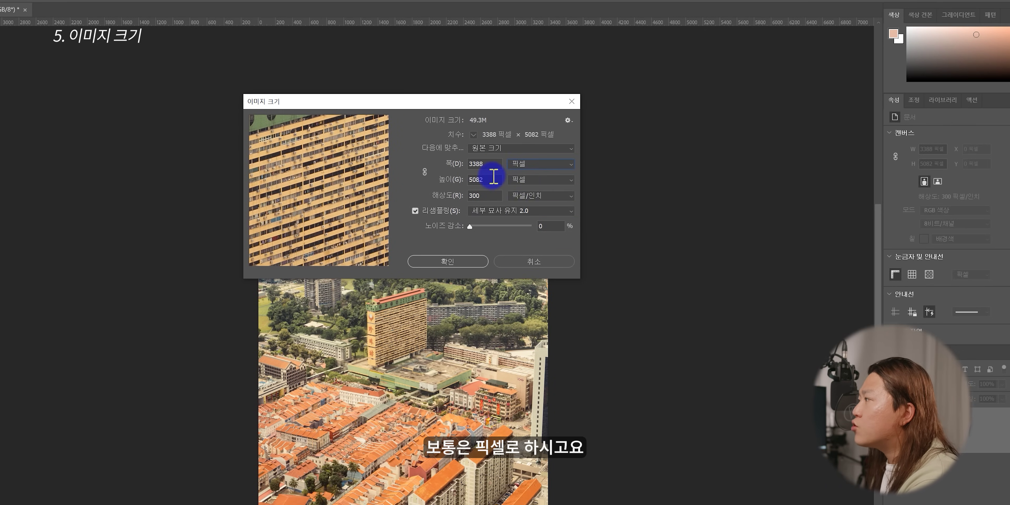
double_click(487, 164)
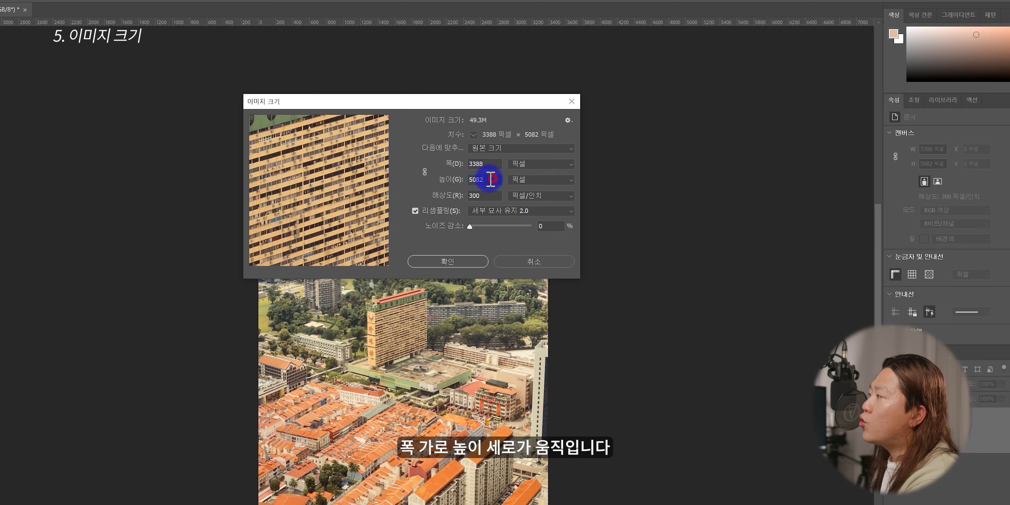
double_click(471, 164)
text(2000)
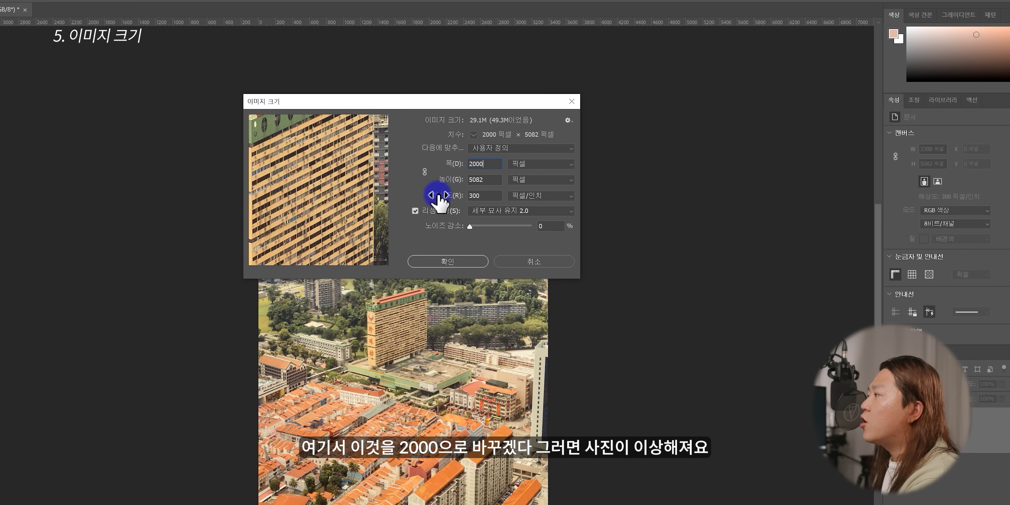
click(454, 261)
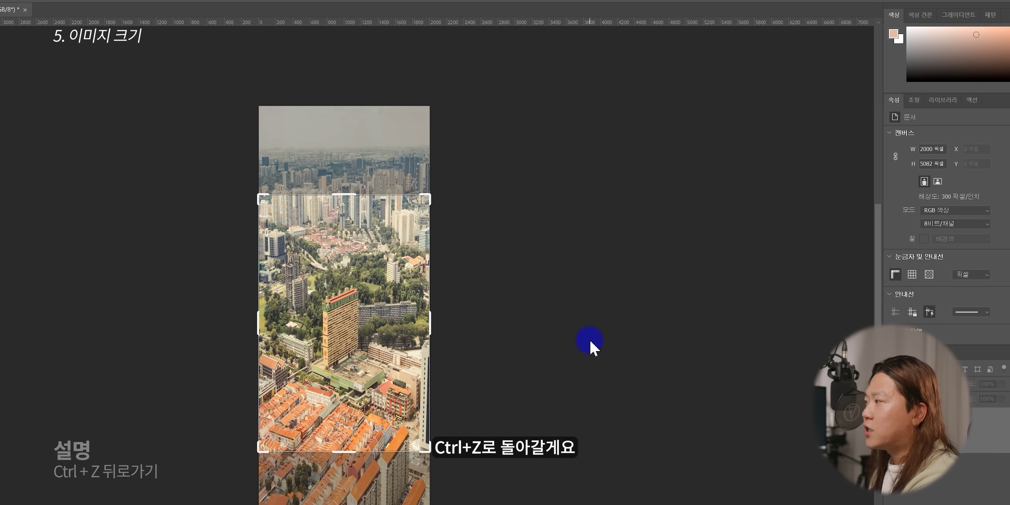
key(ctrl+z)
Step: Try resizing the image to 2000 pixels wide with width and height linked, and undo it to keep the original size
key(ctrl+alt+i)
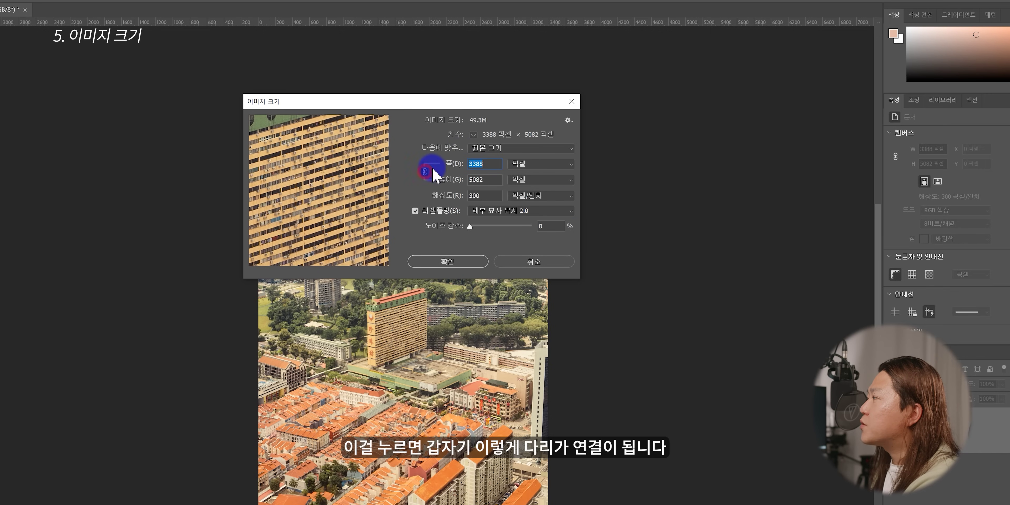
click(463, 181)
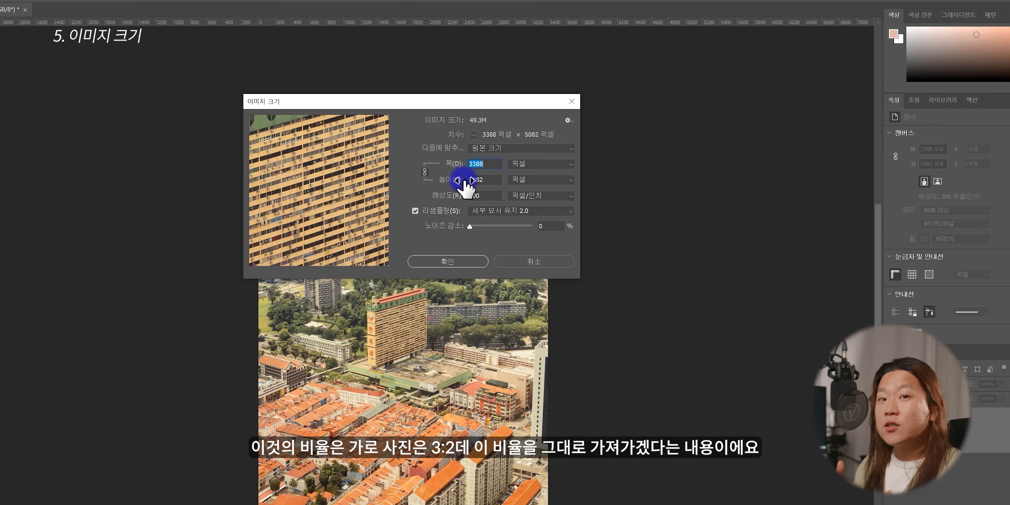
click(484, 167)
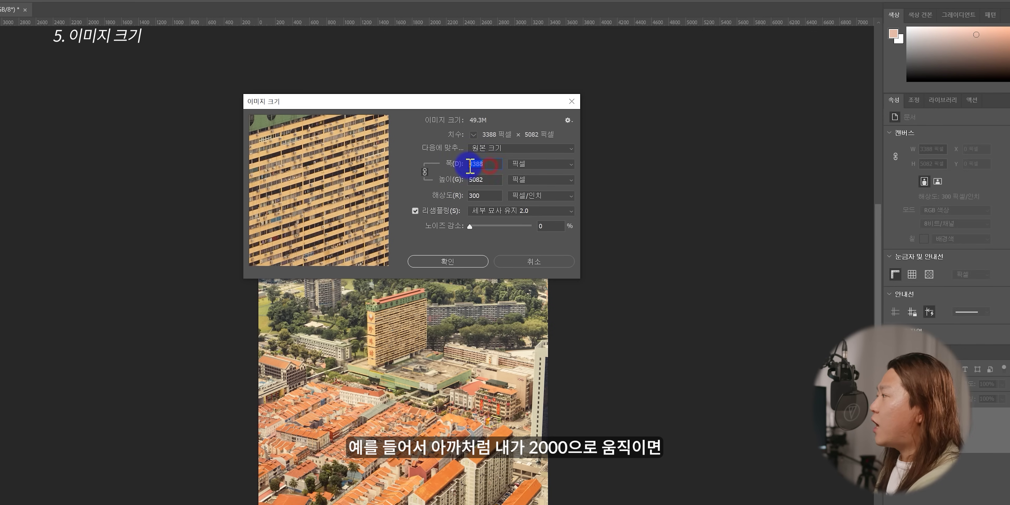
text(2000)
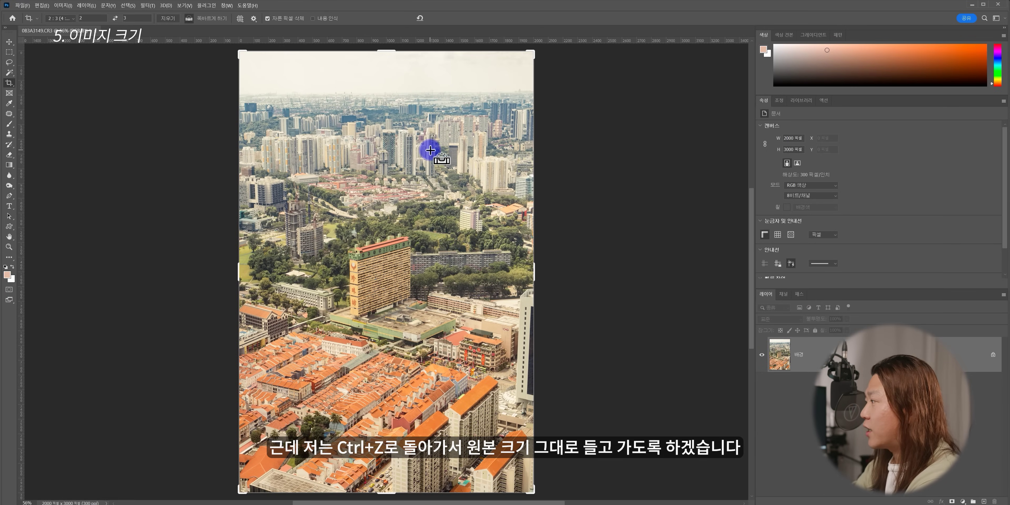
key(ctrl+z)
key(ctrl+alt+i)
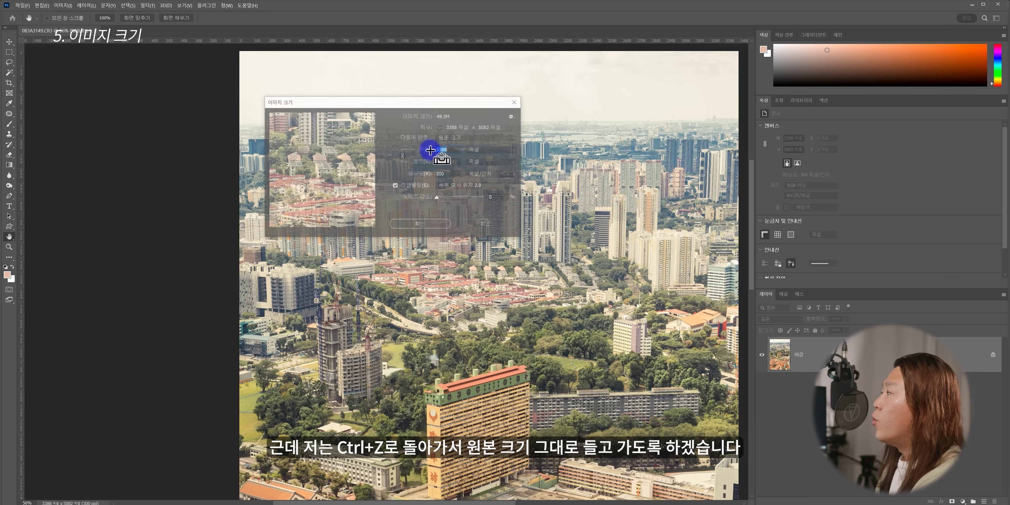
click(420, 225)
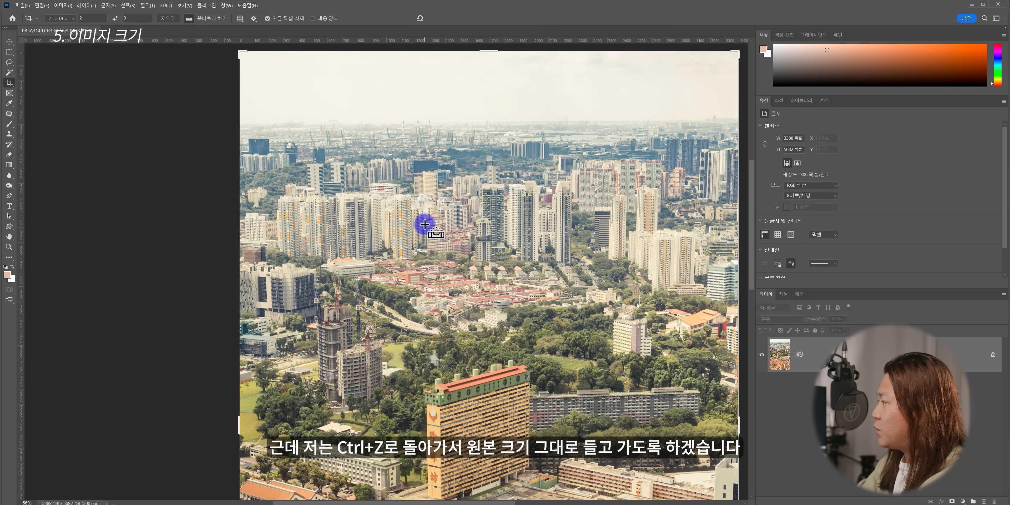
Step: Examine the cropped photo at several magnifications, from the yellow building's close-up detail at 100% to the whole image
key(ctrl+minus)
key(ctrl+minus)
key(ctrl+minus)
key(c)
key(ctrl+plus)
key(ctrl+minus)
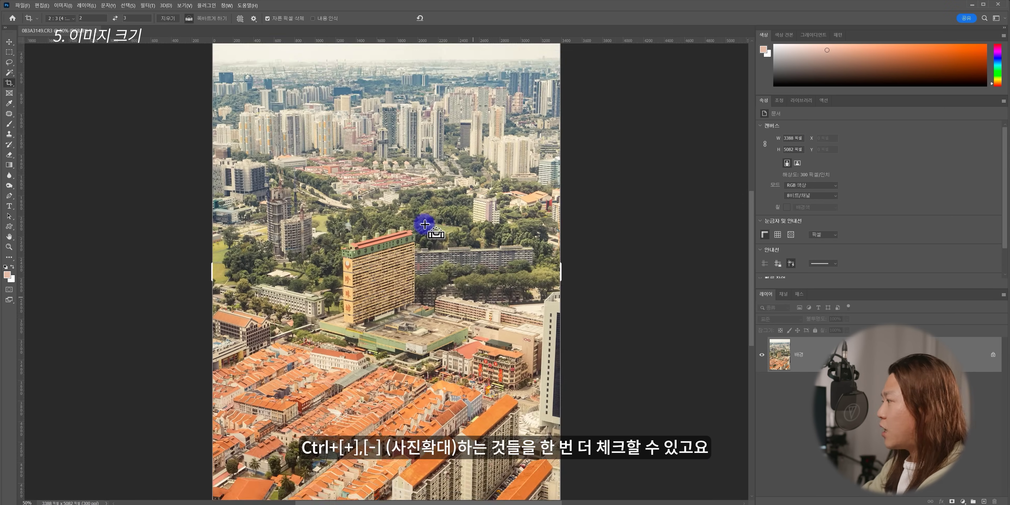
key(ctrl+minus)
key(ctrl+plus)
key(ctrl+plus)
key(ctrl+plus)
key(ctrl+plus)
key(ctrl+plus)
key(ctrl+plus)
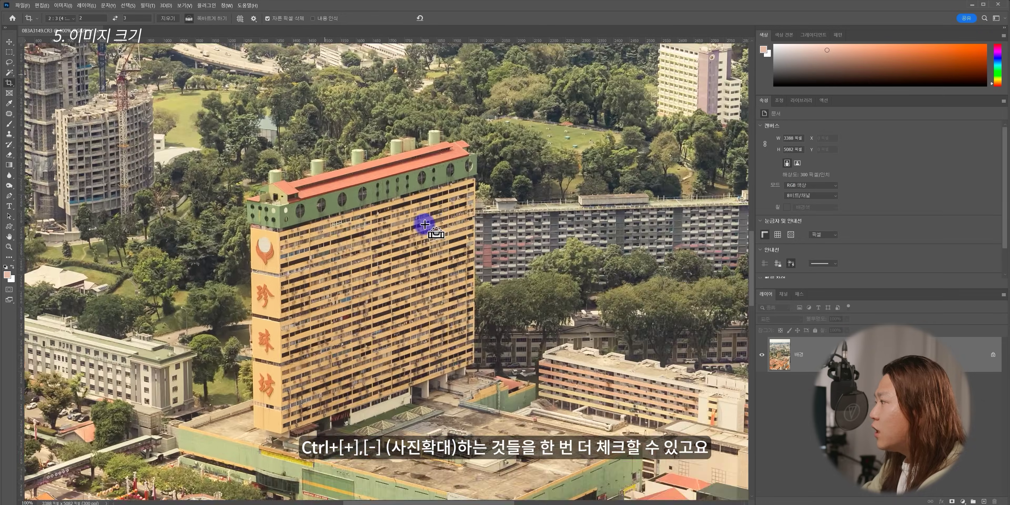
key(ctrl+0)
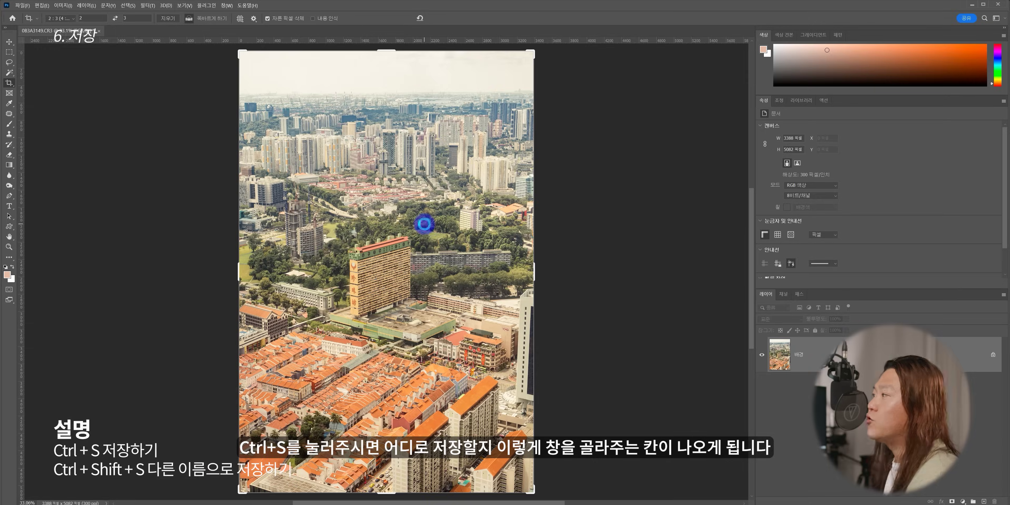
Step: Save the corrected photo as the JPEG file "0B3A3149 보정.jpg" at maximum quality 12 with the baseline standard format
key(ctrl+s)
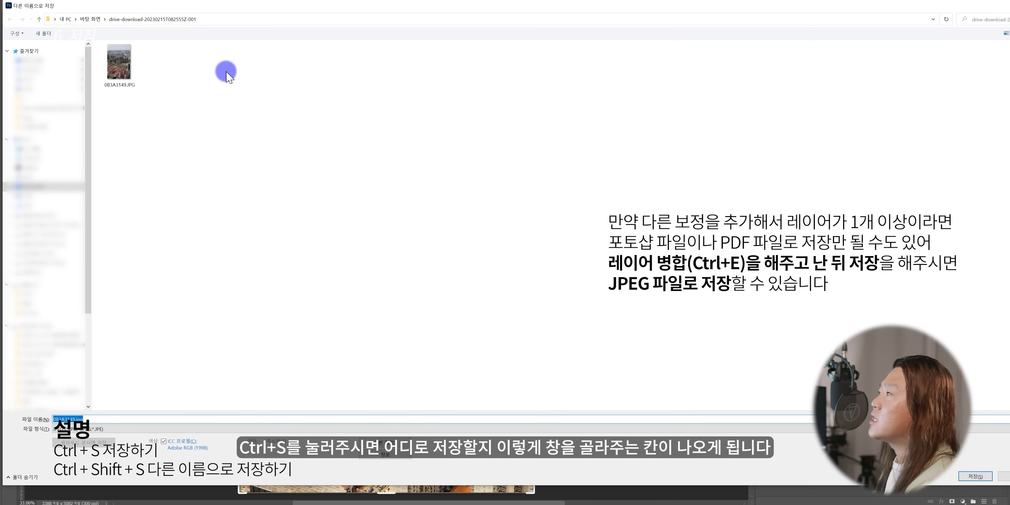
drag(210, 9, 210, 12)
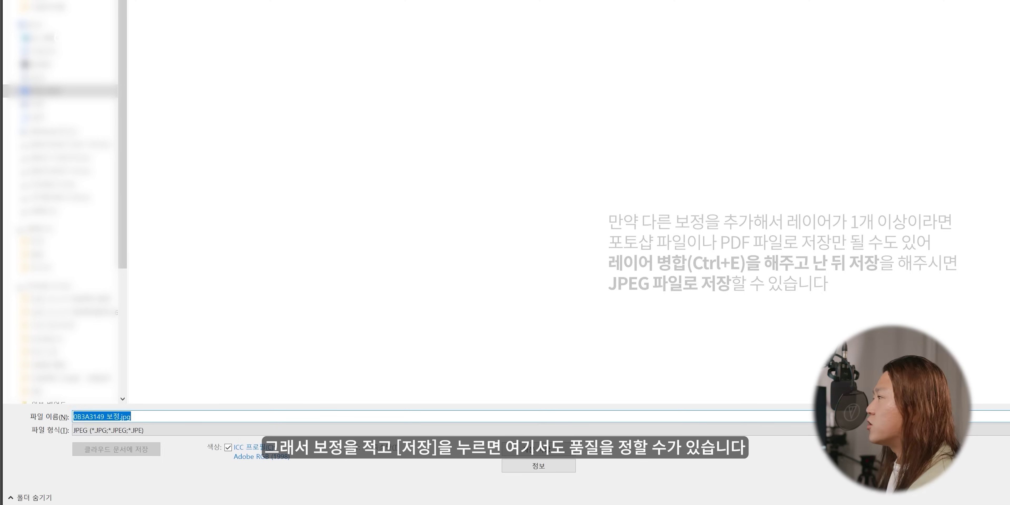
key(Return)
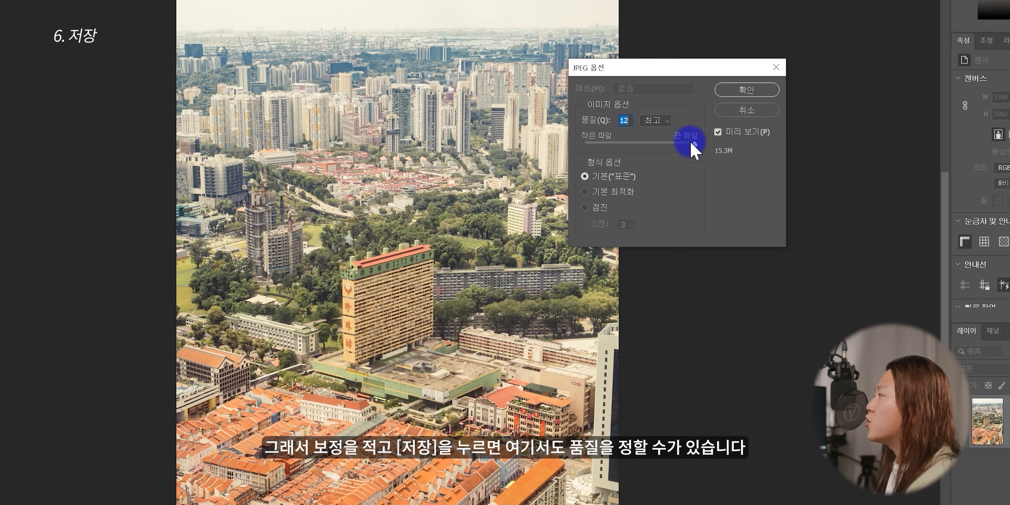
mouse_move(673, 141)
mouse_down()
mouse_move(621, 137)
mouse_move(591, 151)
mouse_move(716, 144)
mouse_up()
click(656, 121)
click(659, 165)
click(712, 154)
click(746, 90)
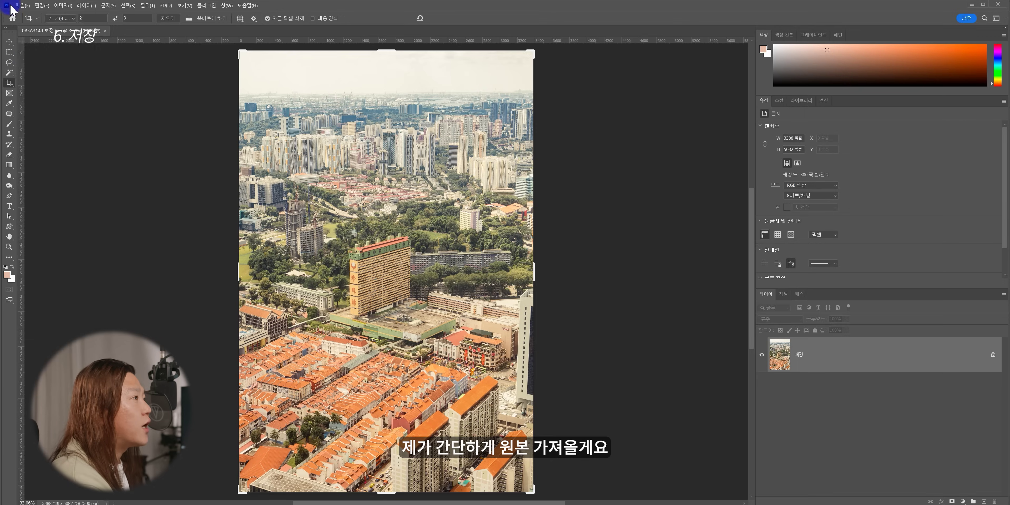
Step: Open the original, uncorrected photo 0B3A3149.JPG in its own document for comparison
click(23, 5)
click(23, 18)
click(203, 72)
double_click(202, 73)
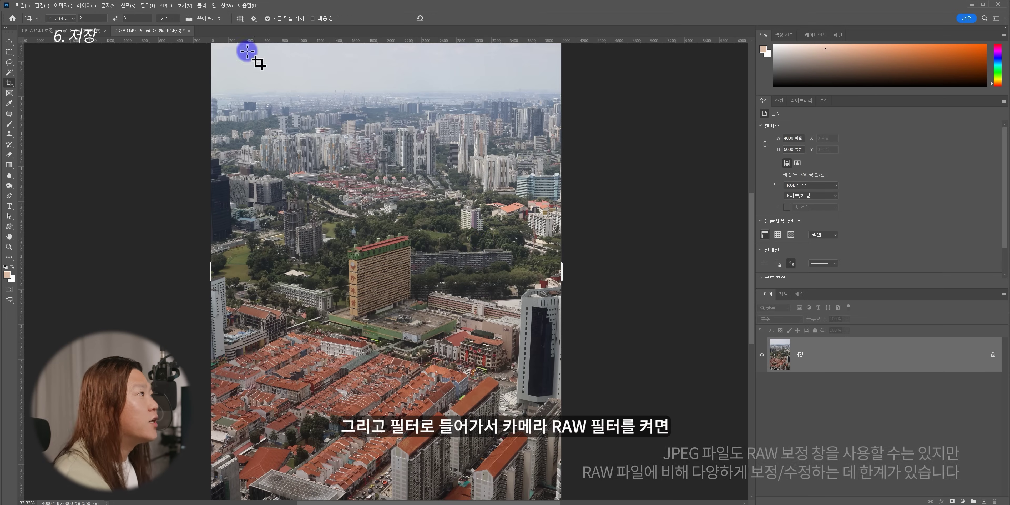
Step: Bring the original JPEG into the Camera Raw filter and shift its colour temperature
click(147, 6)
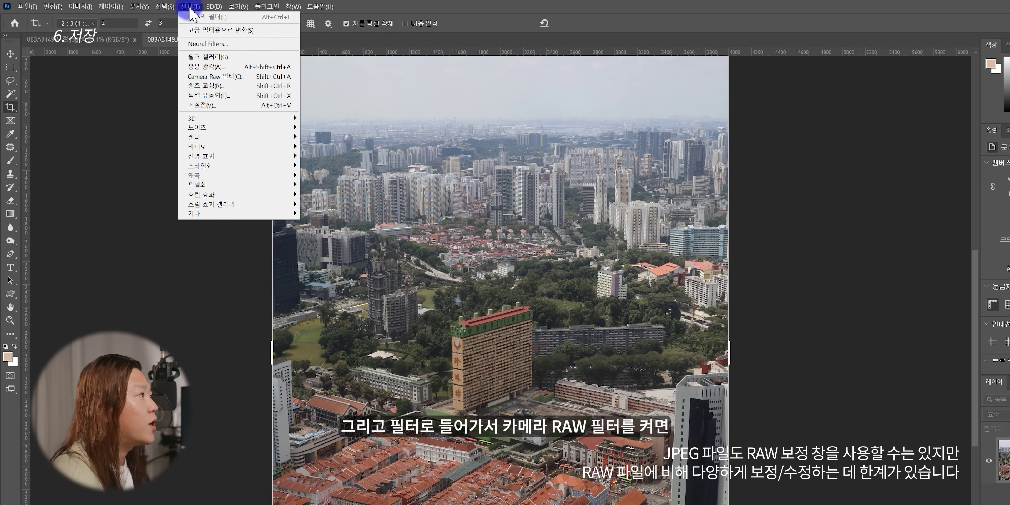
click(212, 55)
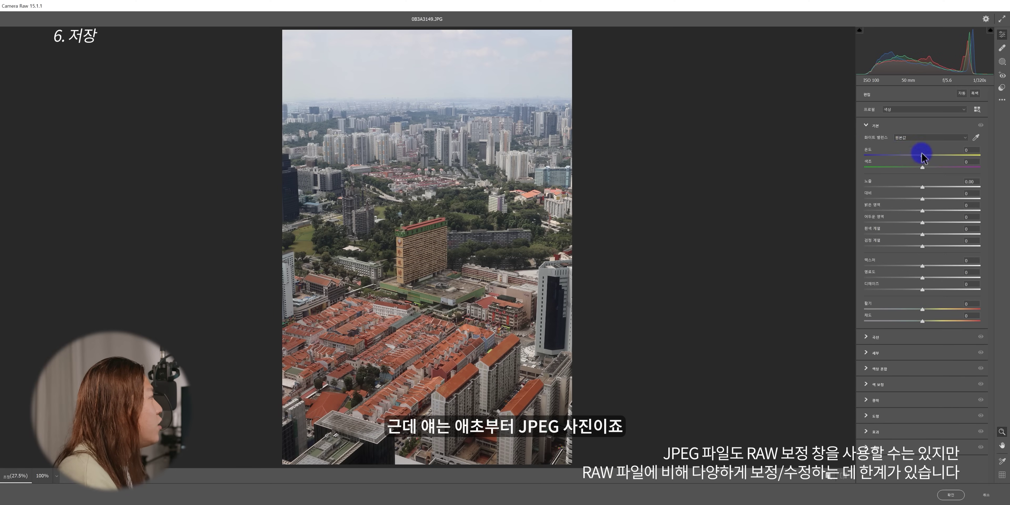
drag(922, 156, 859, 154)
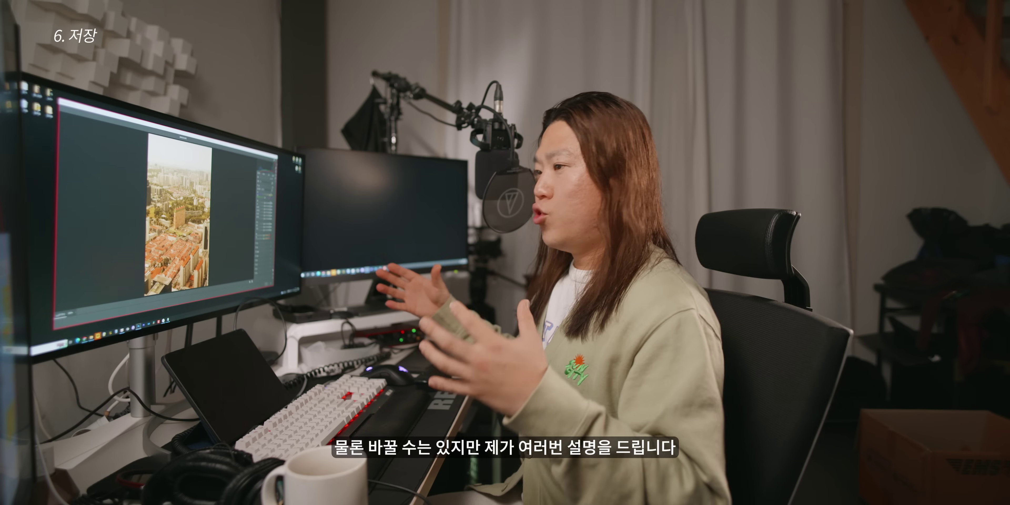